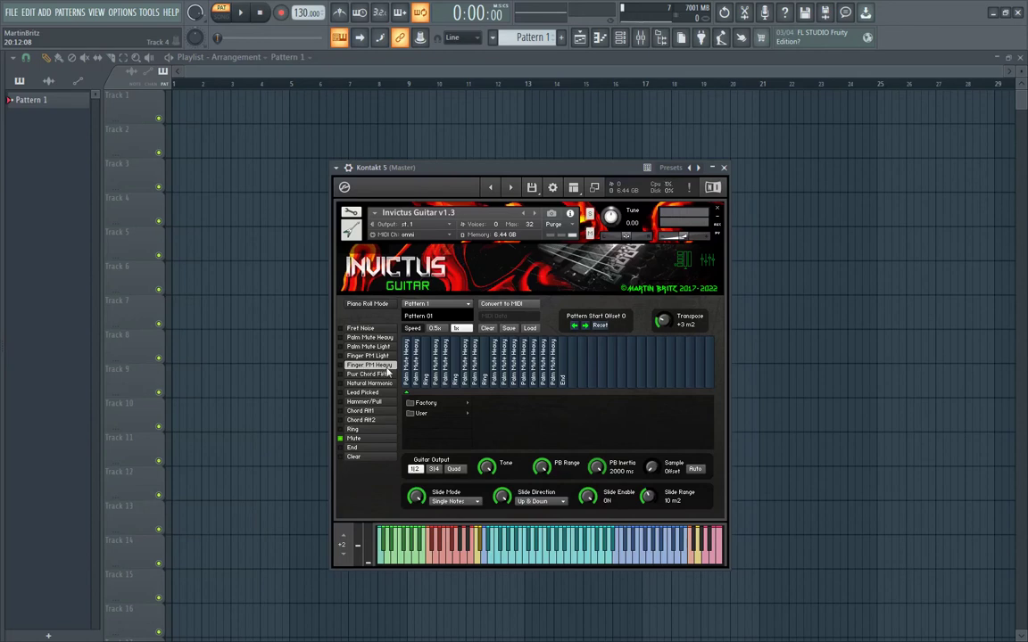
Vary the Invictus Guitar's Transpose amount and leave it at +4 m2.
{"action": "scroll", "coordinate": [660, 323], "scroll_direction": "up", "scroll_amount": 7}
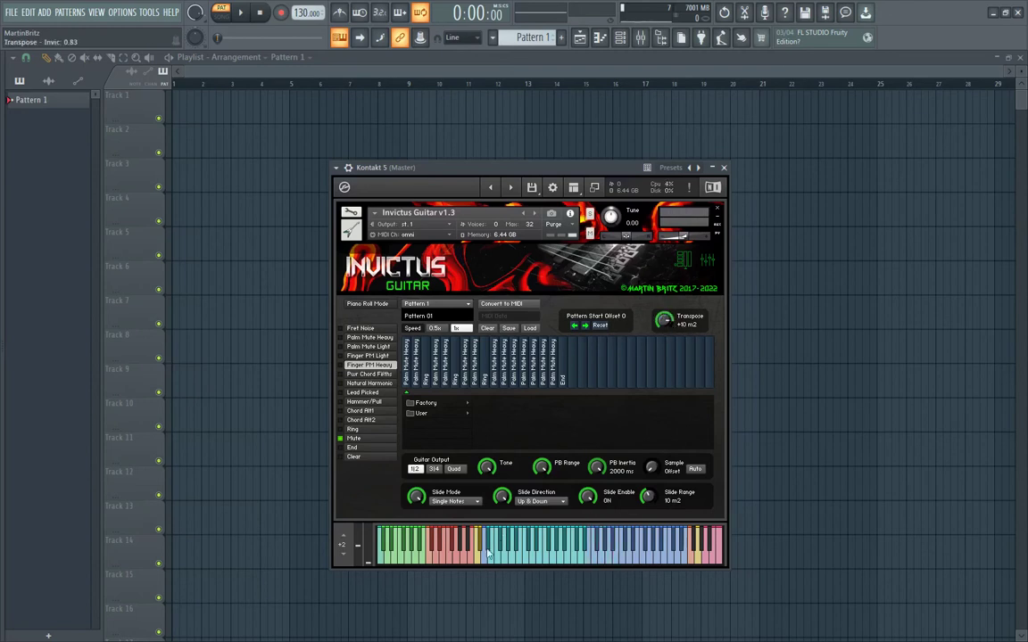
{"action": "scroll", "coordinate": [657, 321], "scroll_direction": "down", "scroll_amount": 3}
{"action": "left_click_drag", "start_coordinate": [667, 328], "coordinate": [652, 273]}
{"action": "left_click_drag", "start_coordinate": [667, 321], "coordinate": [663, 380]}
{"action": "left_click_drag", "start_coordinate": [668, 321], "coordinate": [661, 332]}
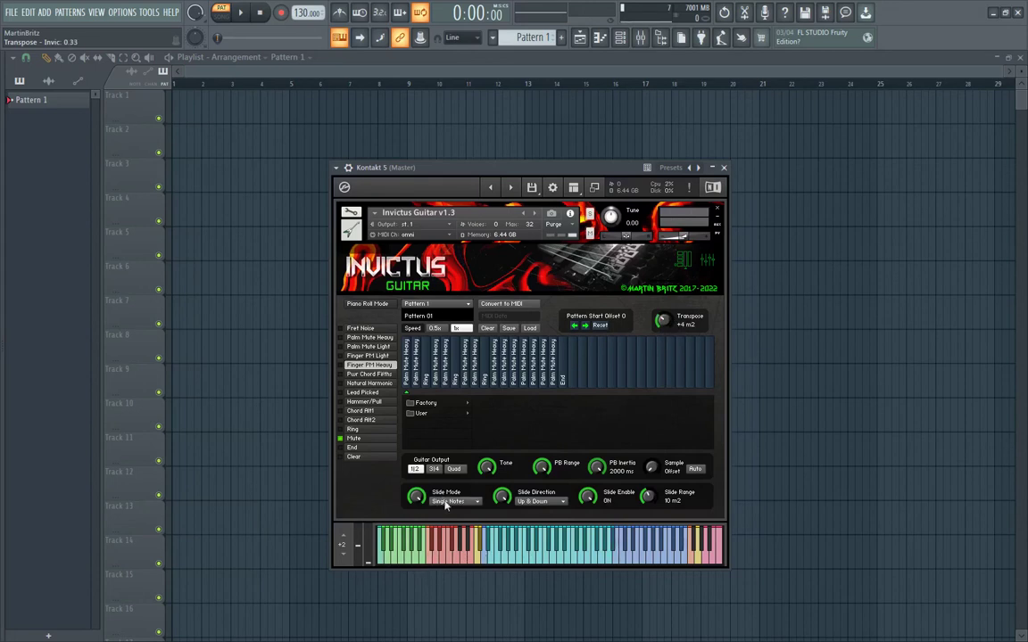
Choose Single Notes as the guitar's slide mode and Up & Down as its slide direction.
{"action": "left_click", "coordinate": [453, 502]}
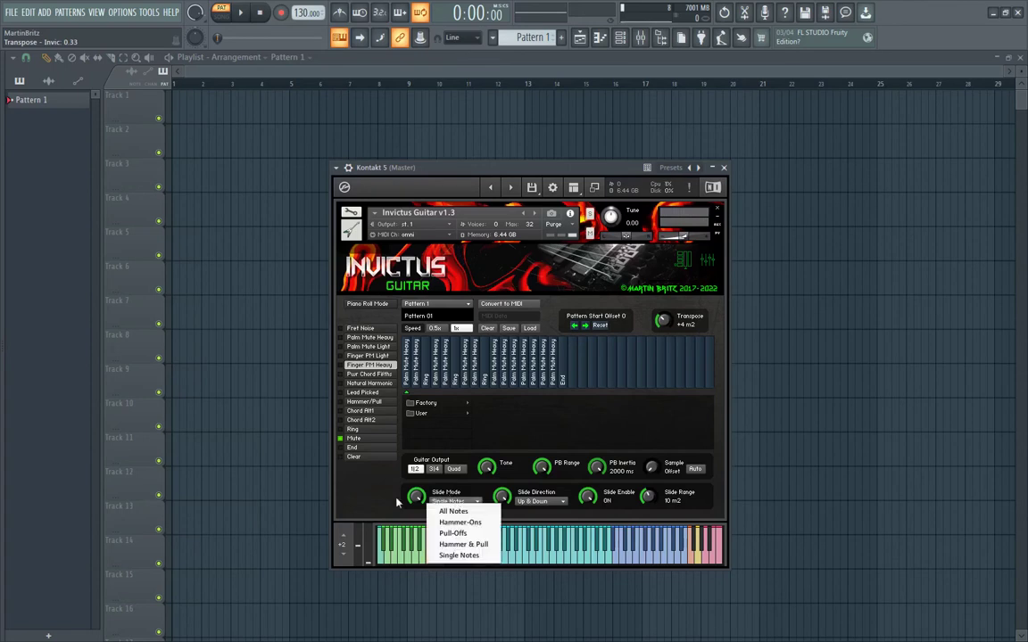
{"action": "left_click", "coordinate": [459, 556]}
{"action": "left_click", "coordinate": [538, 501]}
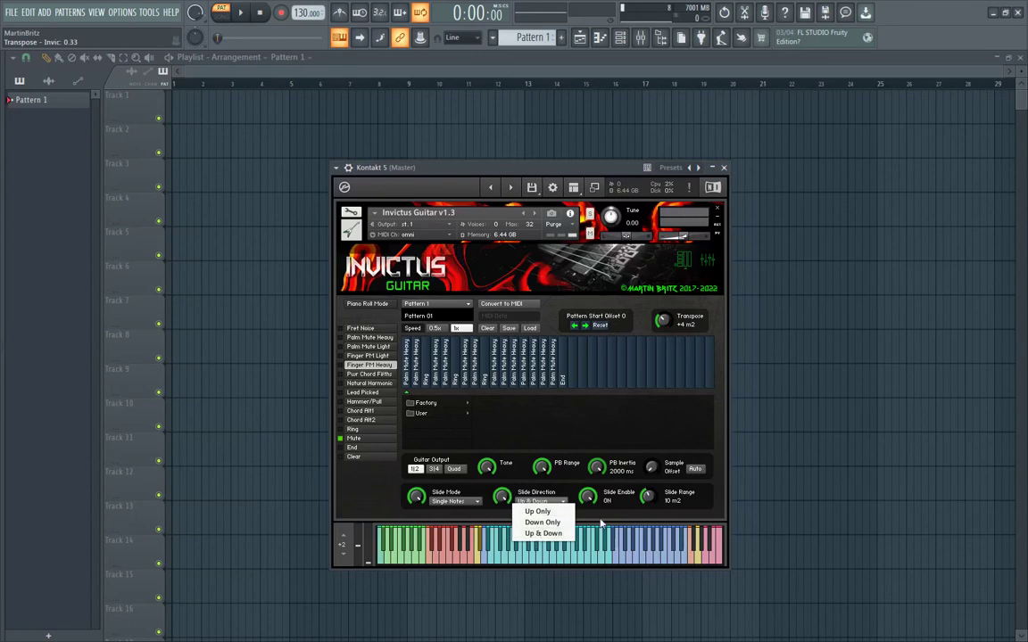
{"action": "left_click", "coordinate": [540, 533]}
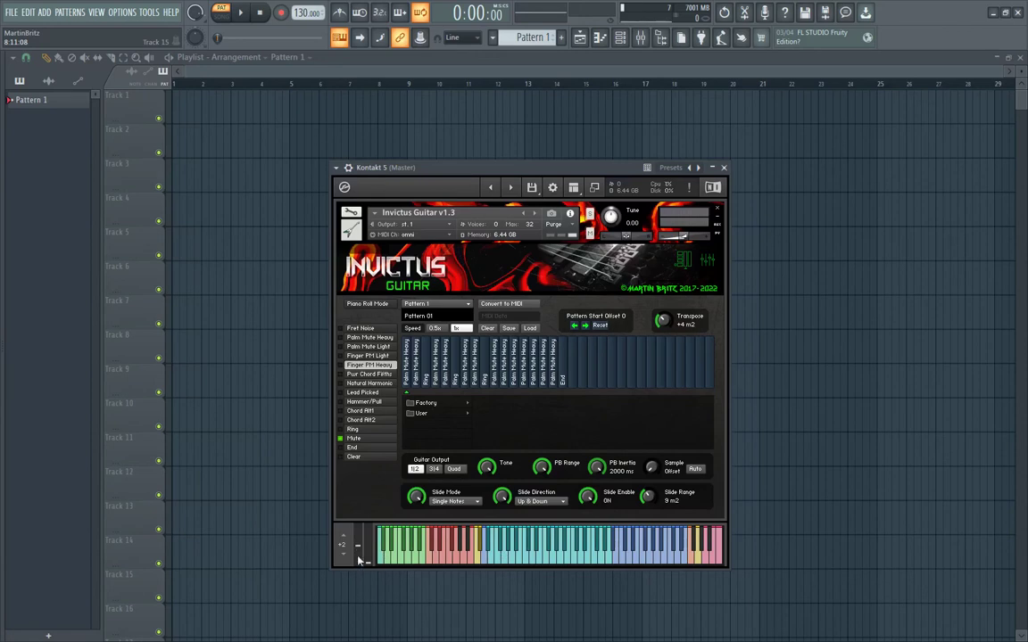
Turn the guitar's Piano Roll Mode on and off again.
{"action": "mouse_move", "coordinate": [538, 475]}
{"action": "left_click", "coordinate": [367, 305]}
{"action": "left_click", "coordinate": [369, 305]}
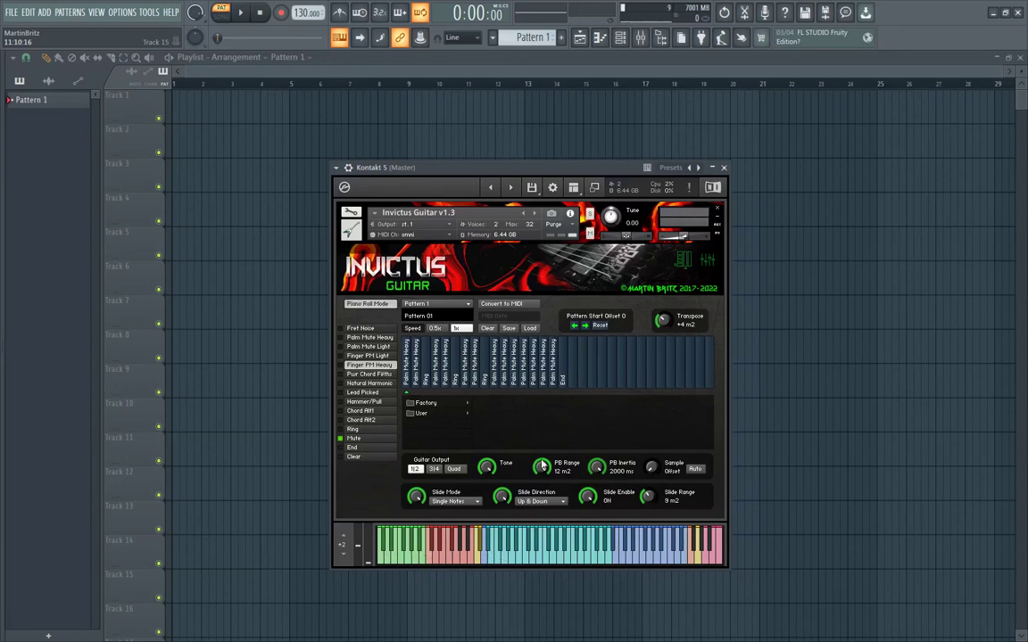
{"action": "left_click", "coordinate": [382, 305]}
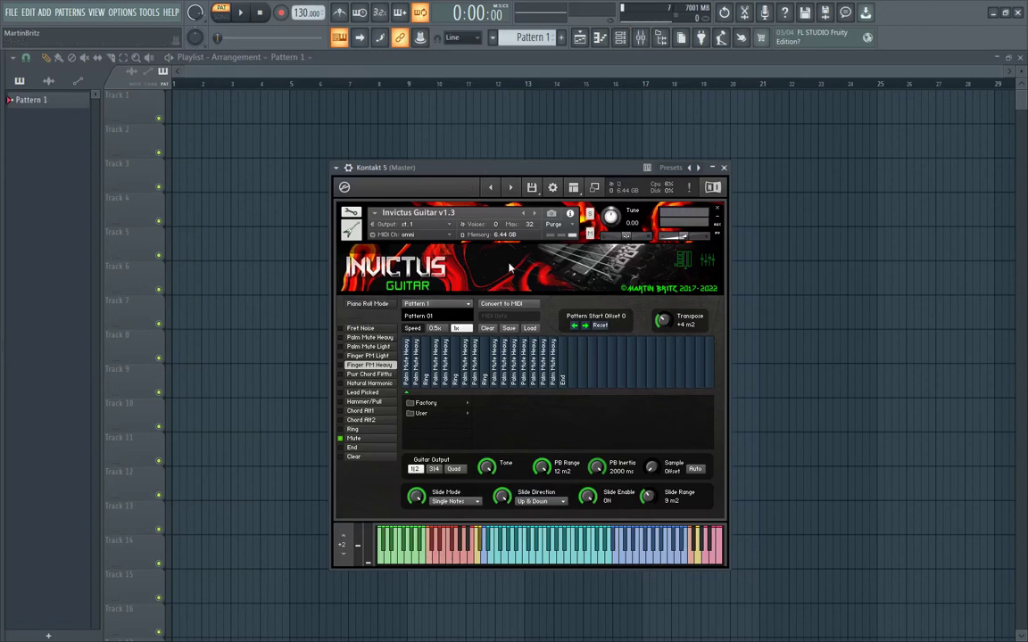
Insert a BRSO Articulate channel above Kontakt 5 in the channel rack and place its window clear of the guitar plugin.
{"action": "left_click_drag", "start_coordinate": [422, 172], "coordinate": [543, 176]}
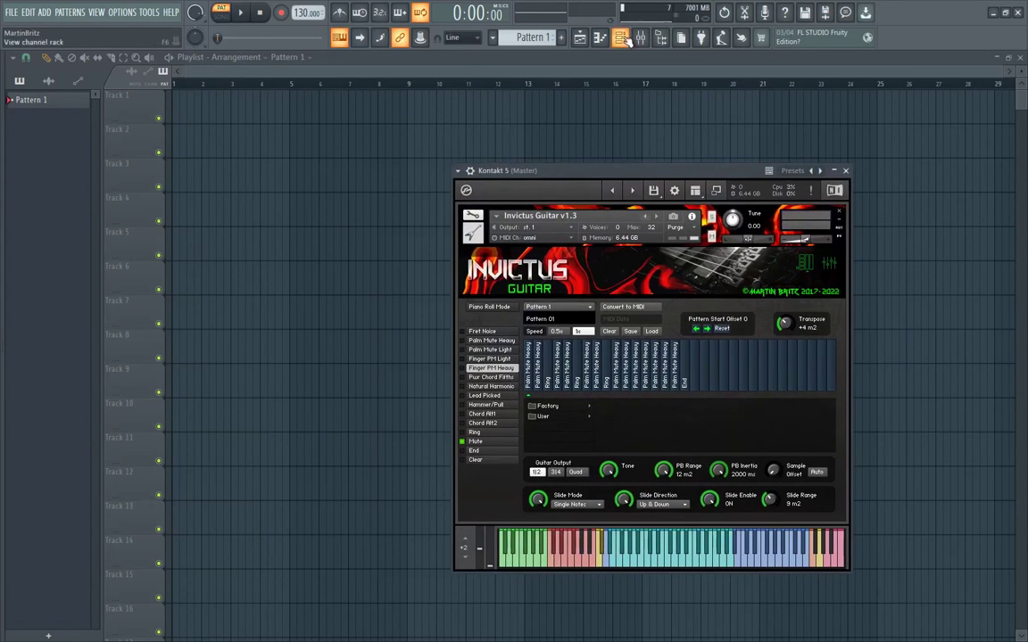
{"action": "left_click", "coordinate": [560, 36]}
{"action": "right_click", "coordinate": [446, 275]}
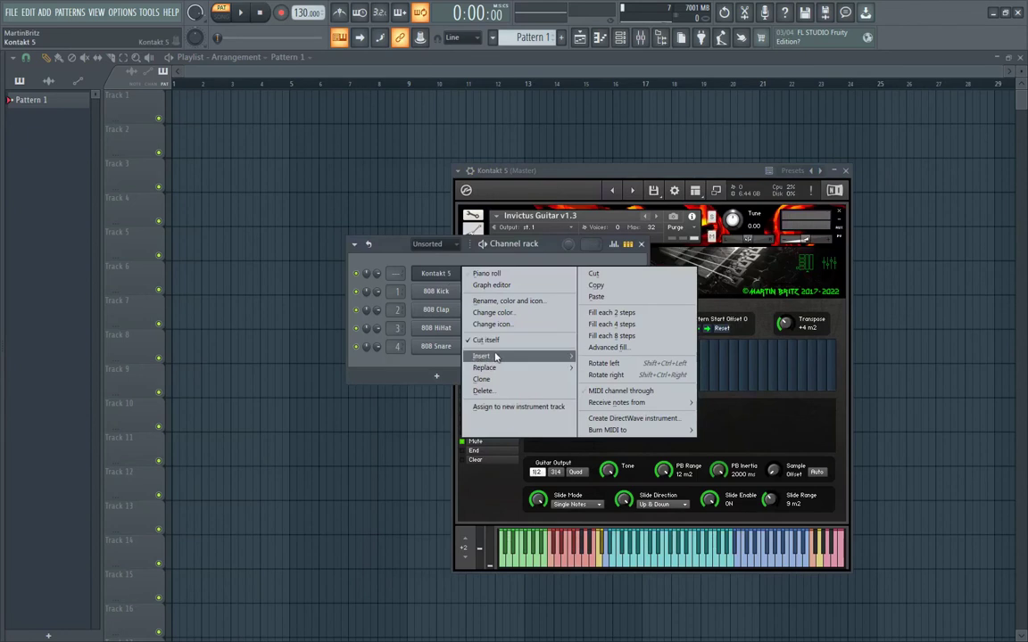
{"action": "mouse_move", "coordinate": [482, 356]}
{"action": "left_click", "coordinate": [616, 48]}
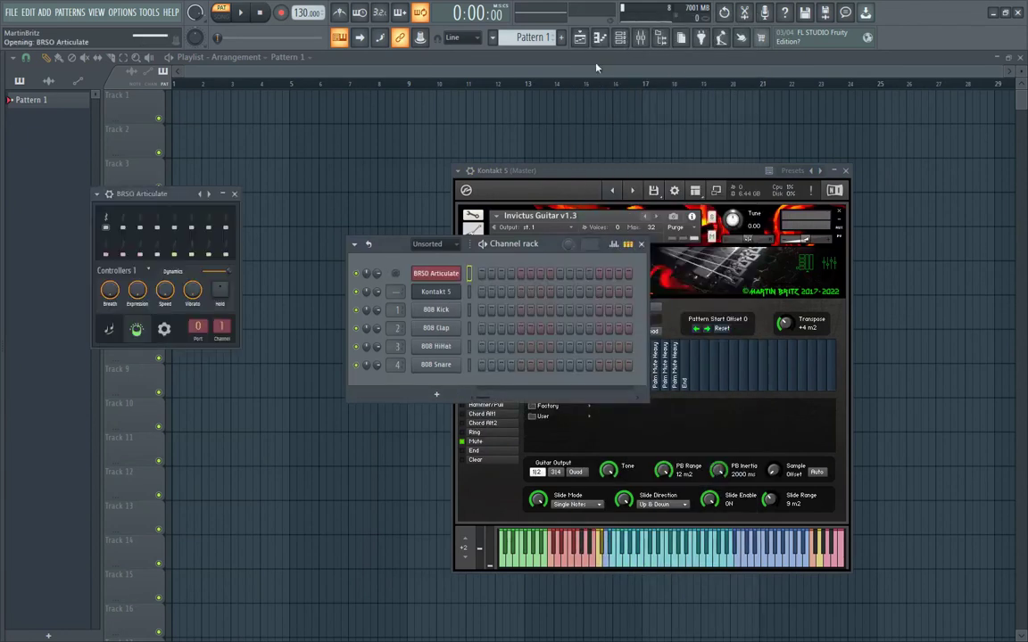
{"action": "left_click_drag", "start_coordinate": [170, 189], "coordinate": [266, 412]}
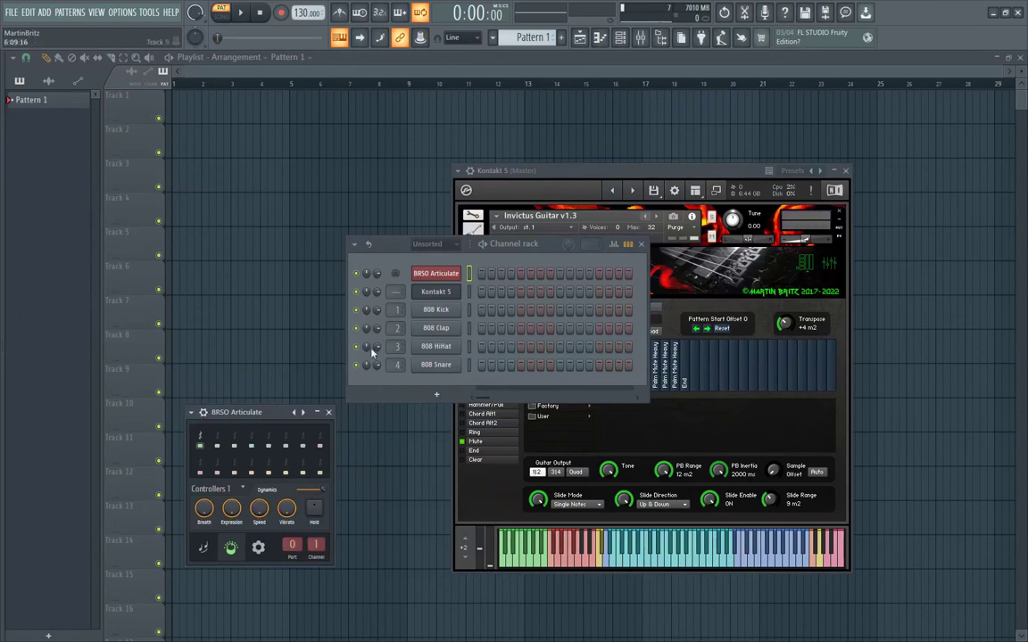
{"action": "key", "text": "F6"}
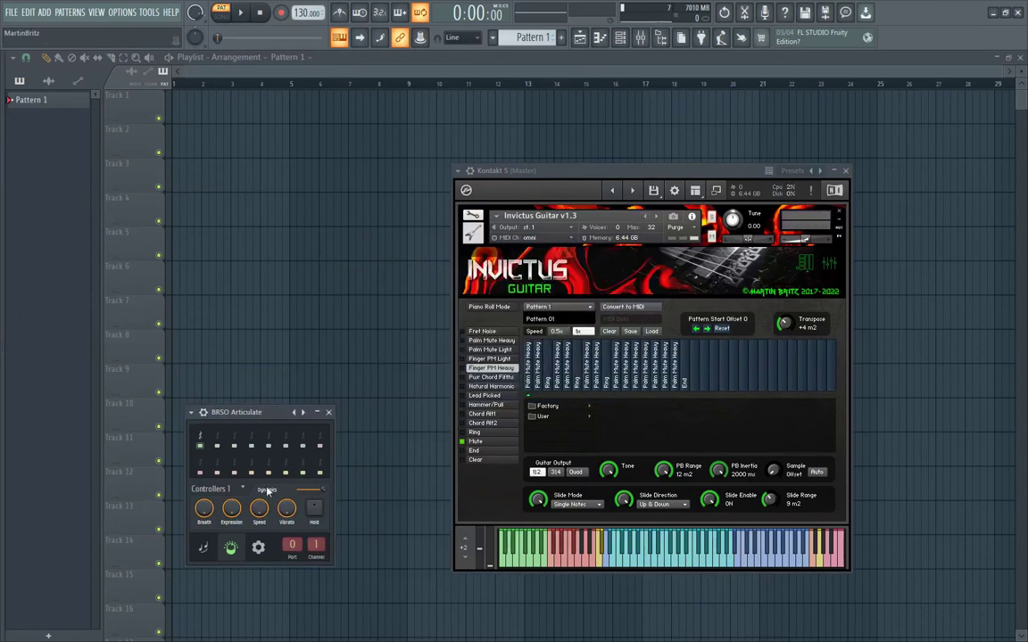
Load the Invictus Guitar preset into BRSO Articulate.
{"action": "left_click_drag", "start_coordinate": [270, 413], "coordinate": [297, 380]}
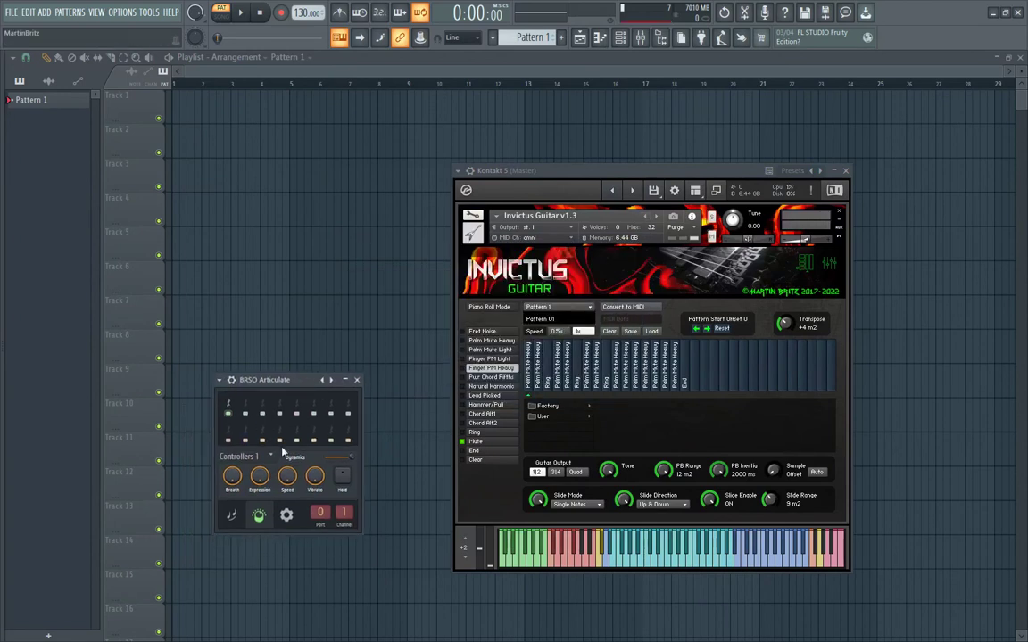
{"action": "left_click", "coordinate": [229, 439]}
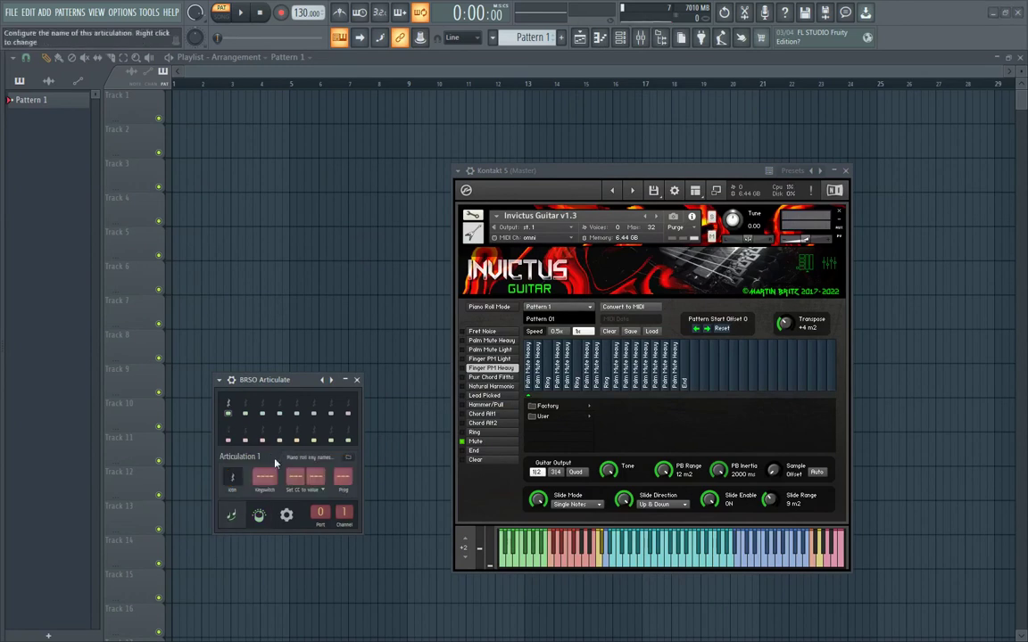
{"action": "left_click", "coordinate": [217, 380]}
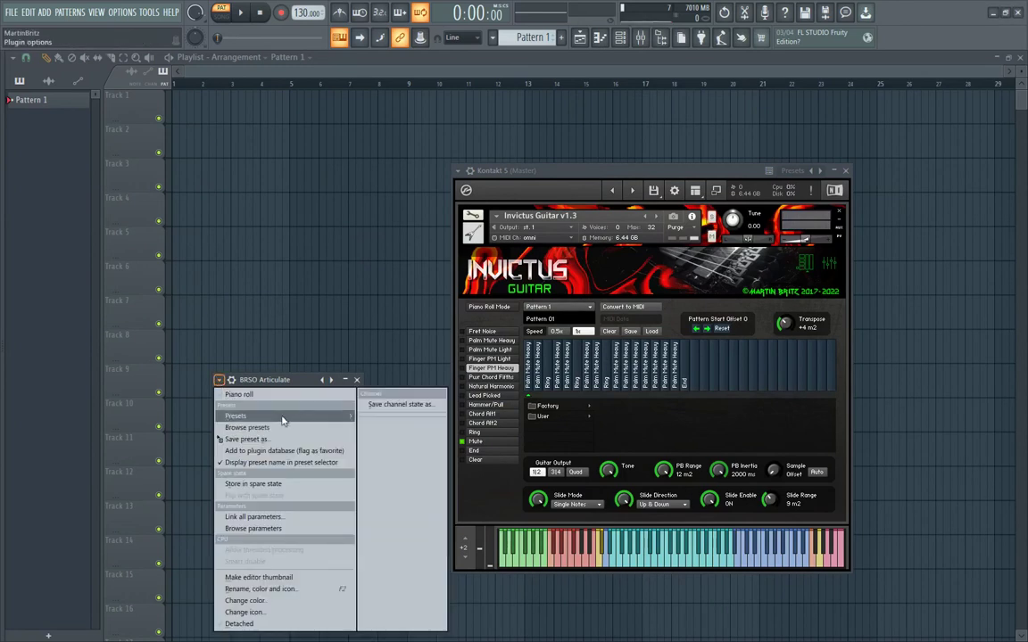
{"action": "mouse_move", "coordinate": [267, 415]}
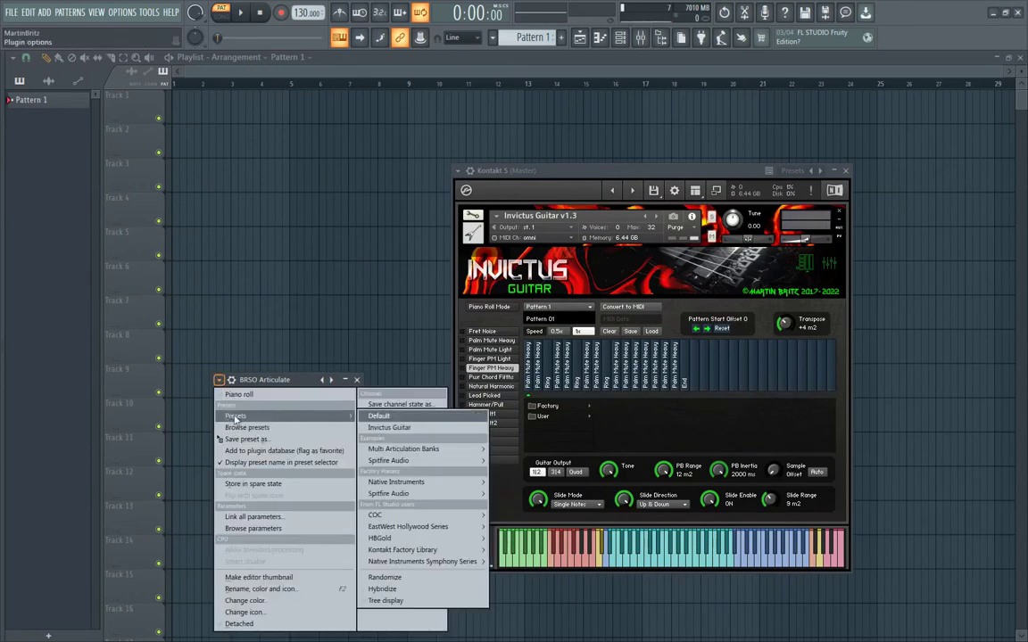
{"action": "left_click", "coordinate": [390, 429]}
Open the piano roll of the Invictus Guitar articulation channel from the channel rack.
{"action": "left_click", "coordinate": [622, 39]}
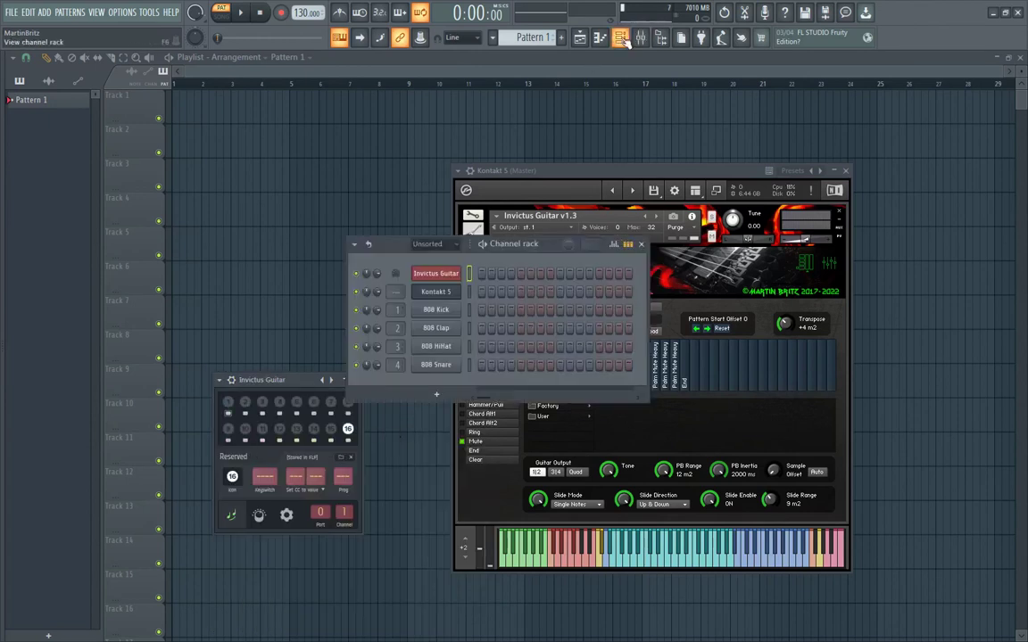
{"action": "right_click", "coordinate": [420, 271]}
{"action": "left_click", "coordinate": [432, 273]}
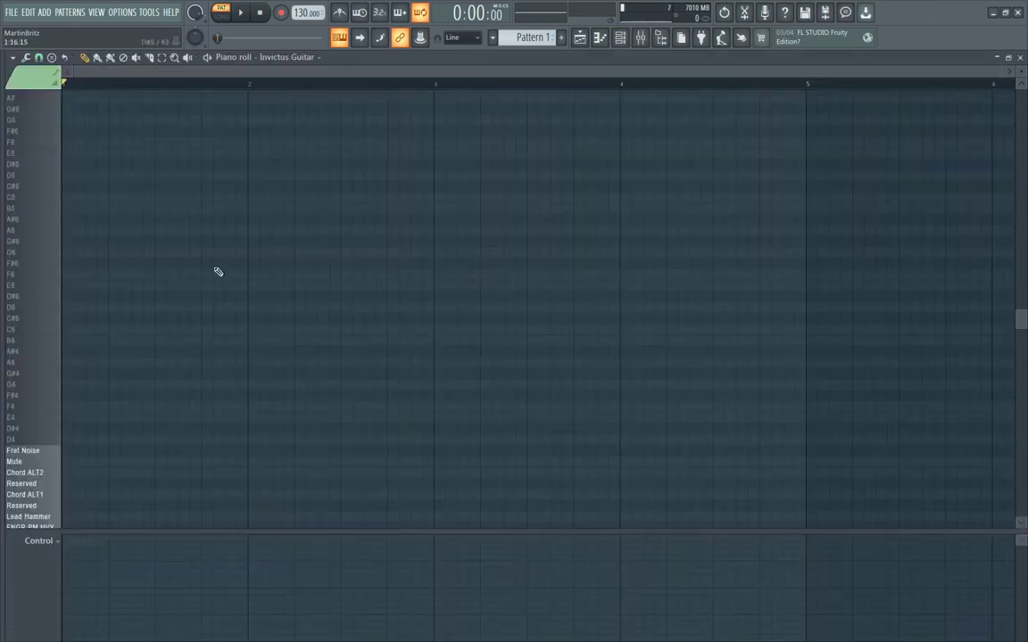
Switch the piano roll's note articulation to Palm Mute Light and back to NORMAL.
{"action": "left_click", "coordinate": [31, 78]}
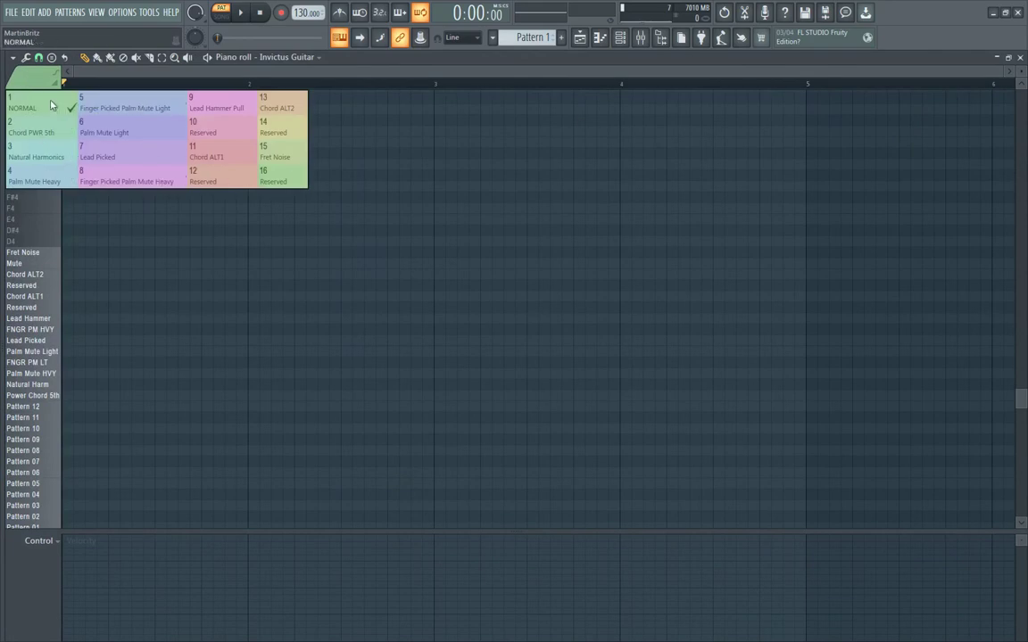
{"action": "left_click", "coordinate": [124, 130]}
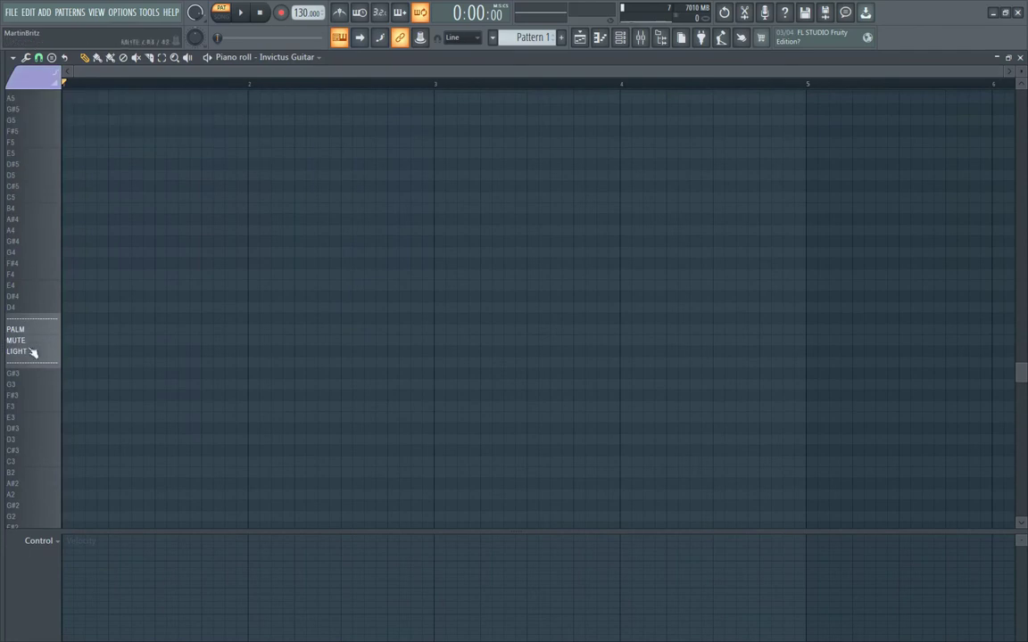
{"action": "left_click", "coordinate": [38, 89]}
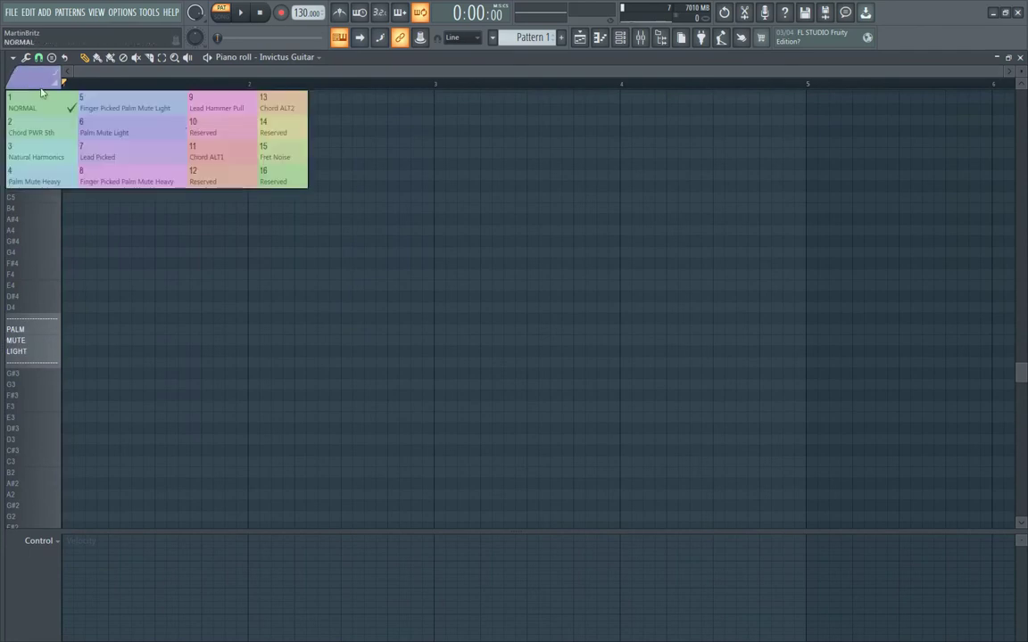
{"action": "left_click", "coordinate": [40, 104]}
Set the piano roll's keyboard style to List so the articulation and pattern key names are listed.
{"action": "left_click", "coordinate": [13, 58]}
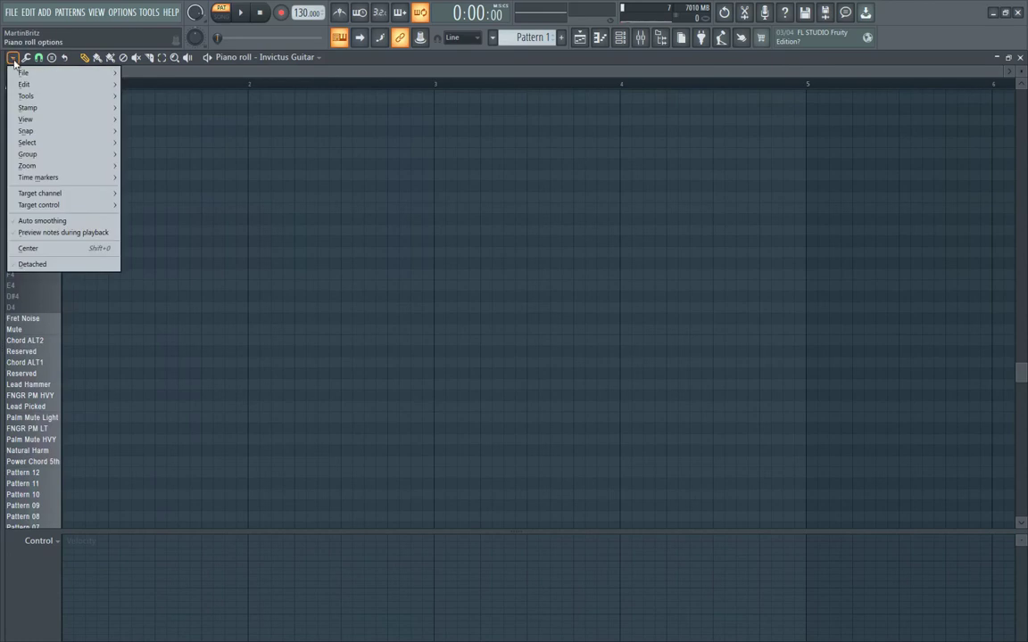
{"action": "mouse_move", "coordinate": [27, 120]}
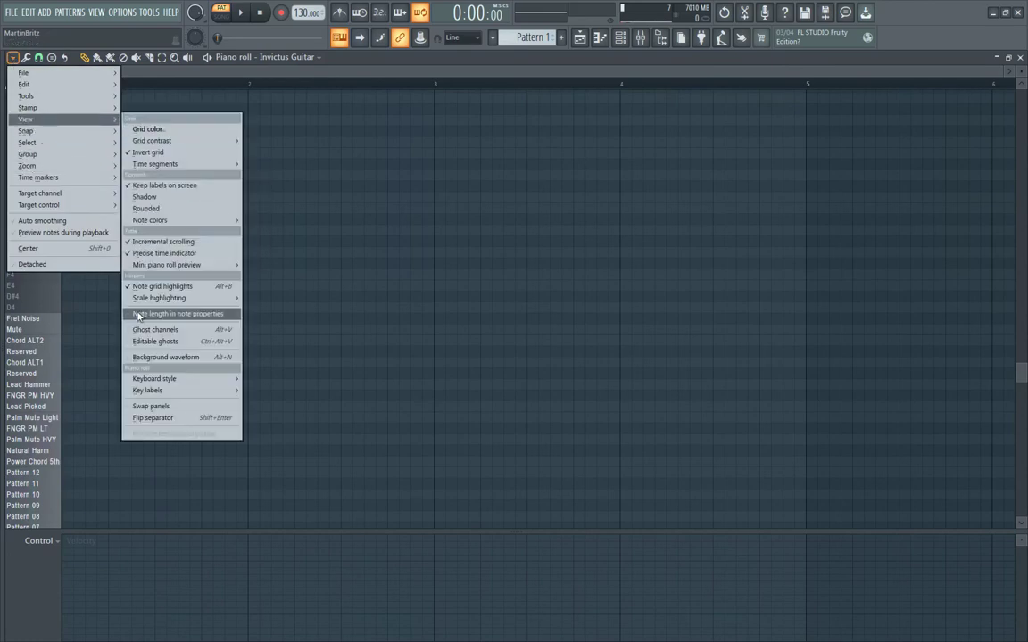
{"action": "mouse_move", "coordinate": [161, 378]}
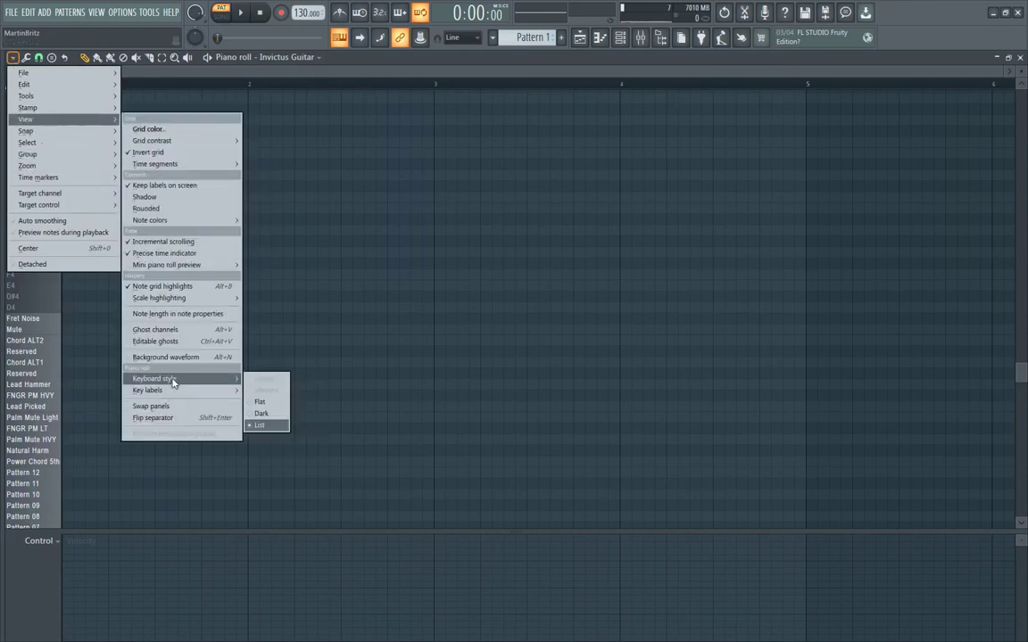
{"action": "left_click", "coordinate": [259, 427]}
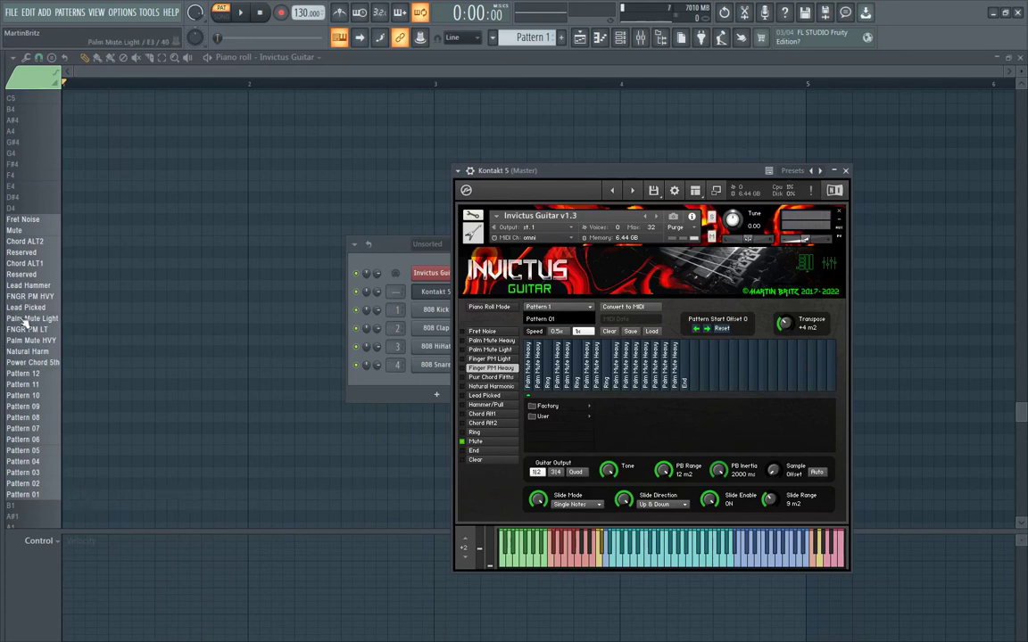
{"action": "scroll", "coordinate": [20, 297], "scroll_direction": "up", "scroll_amount": 2}
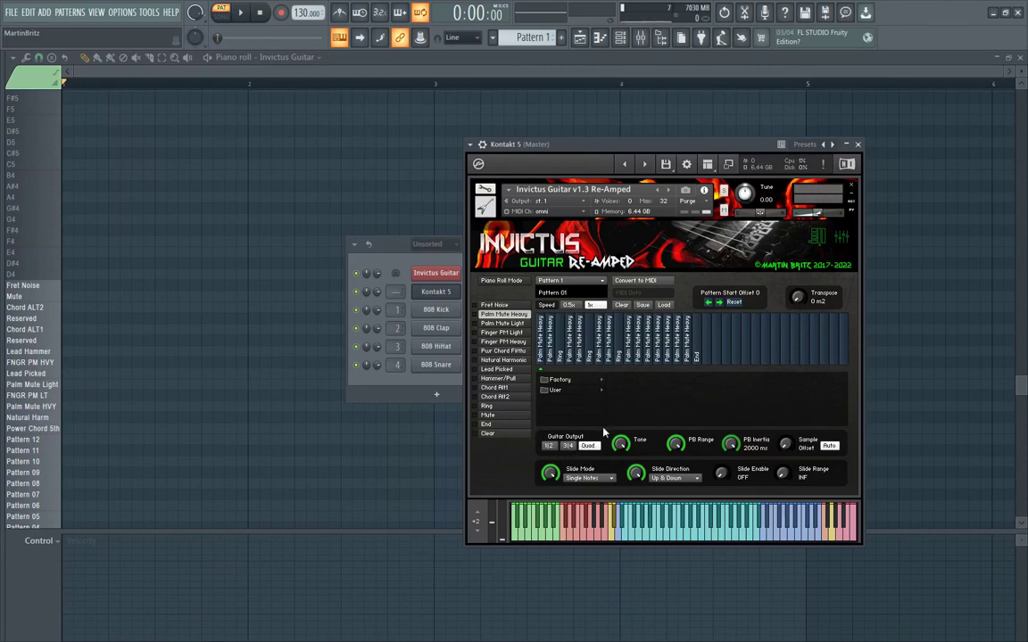
Alternate the Re-Amped guitar's output between 1|2 and Quad, leaving it on 1|2.
{"action": "left_click", "coordinate": [551, 448]}
{"action": "left_click", "coordinate": [588, 447]}
{"action": "left_click", "coordinate": [550, 446]}
{"action": "left_click", "coordinate": [588, 447]}
Reposition the Kontakt 5 window and show its VST wrapper settings with the MIDI input port.
{"action": "left_click_drag", "start_coordinate": [571, 144], "coordinate": [519, 140]}
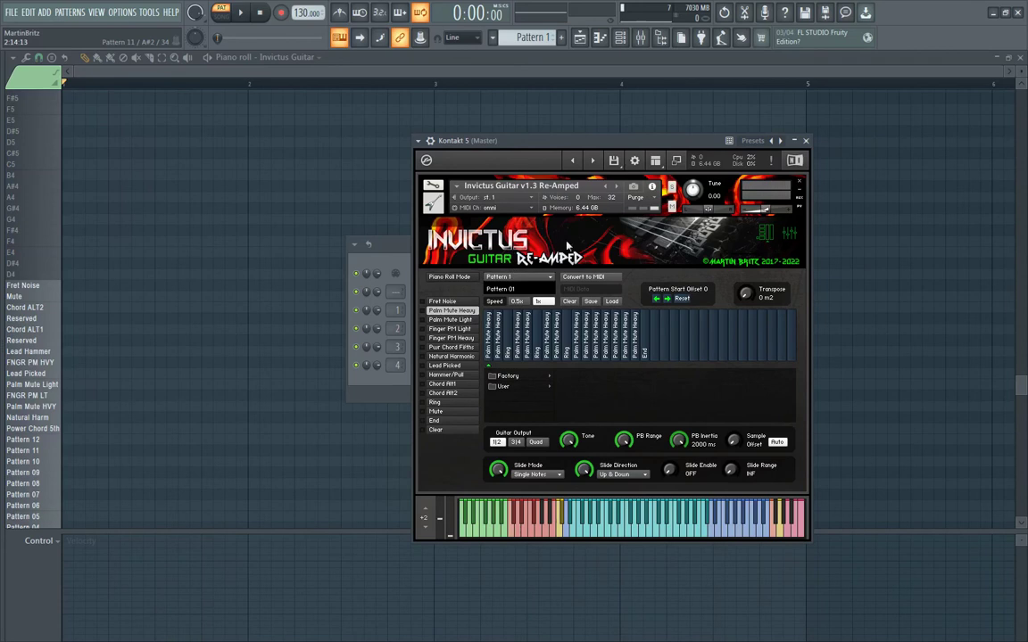
{"action": "left_click_drag", "start_coordinate": [595, 140], "coordinate": [685, 137]}
{"action": "left_click_drag", "start_coordinate": [527, 149], "coordinate": [488, 178]}
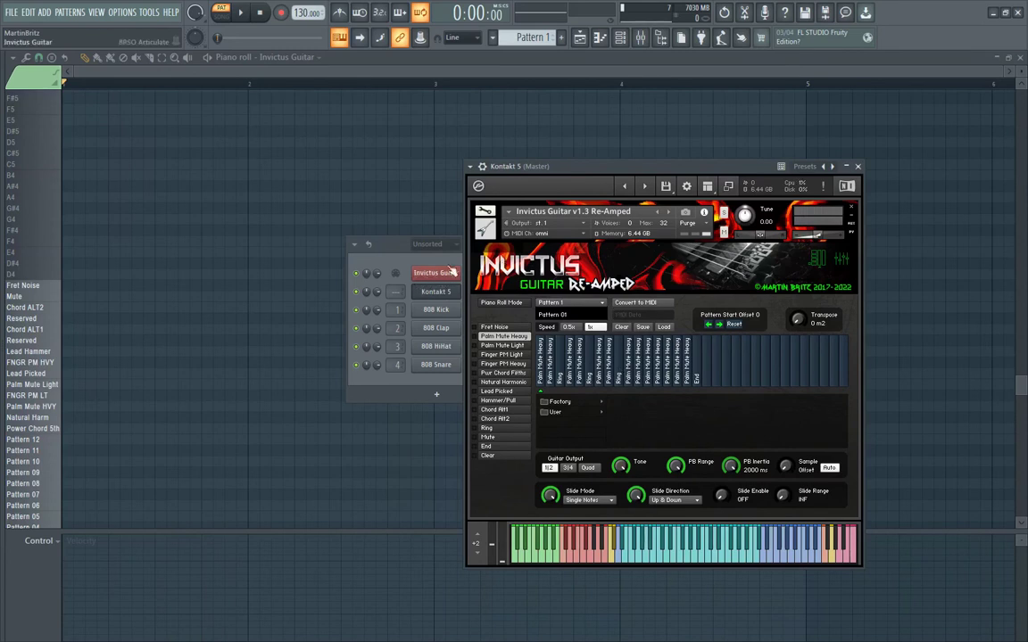
{"action": "left_click", "coordinate": [482, 167]}
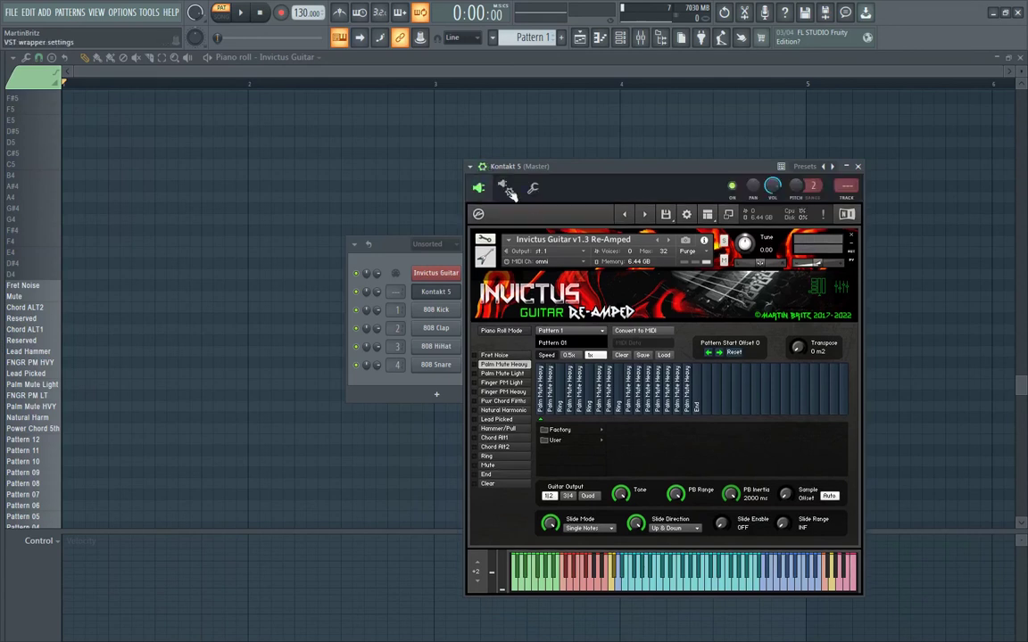
{"action": "left_click", "coordinate": [505, 188]}
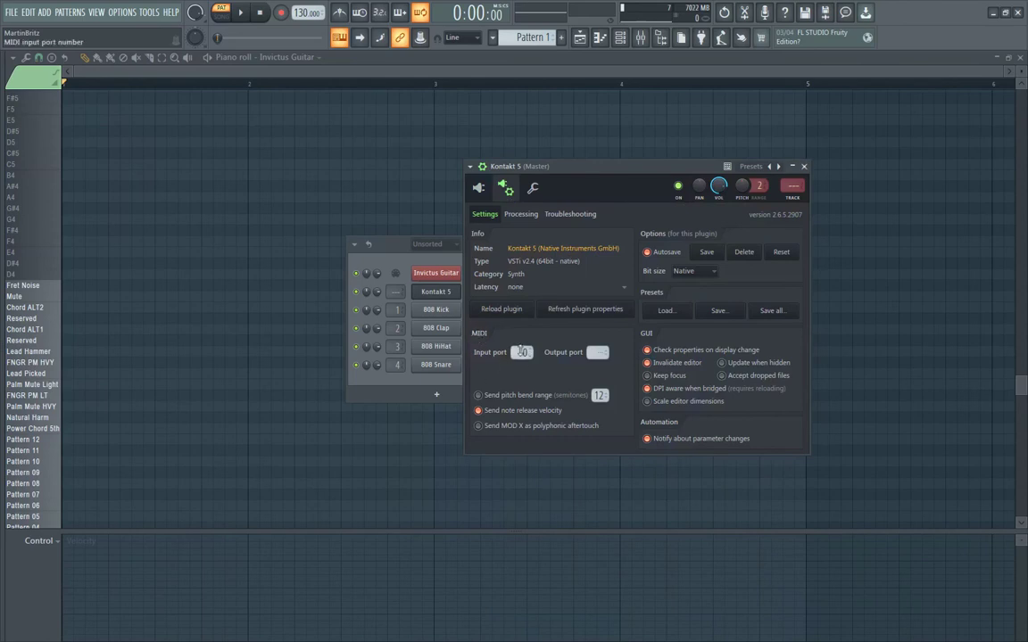
Compare the port in BRSO Articulate with Kontakt 5's MIDI input port, and return to the guitar's instrument view.
{"action": "left_click", "coordinate": [435, 273]}
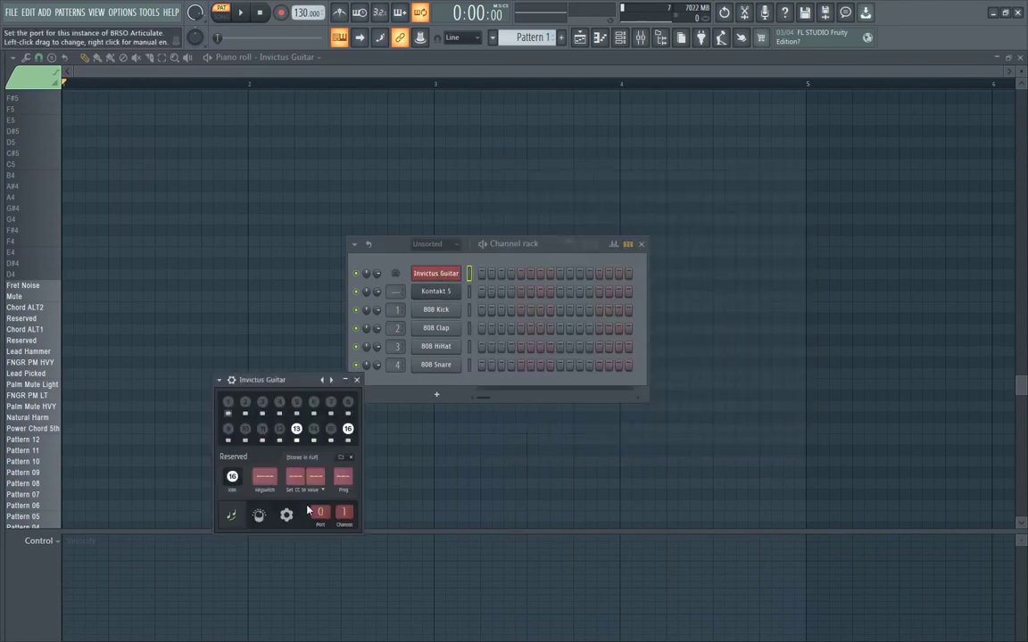
{"action": "left_click_drag", "start_coordinate": [285, 379], "coordinate": [226, 323]}
{"action": "left_click", "coordinate": [203, 344]}
{"action": "left_click", "coordinate": [203, 379]}
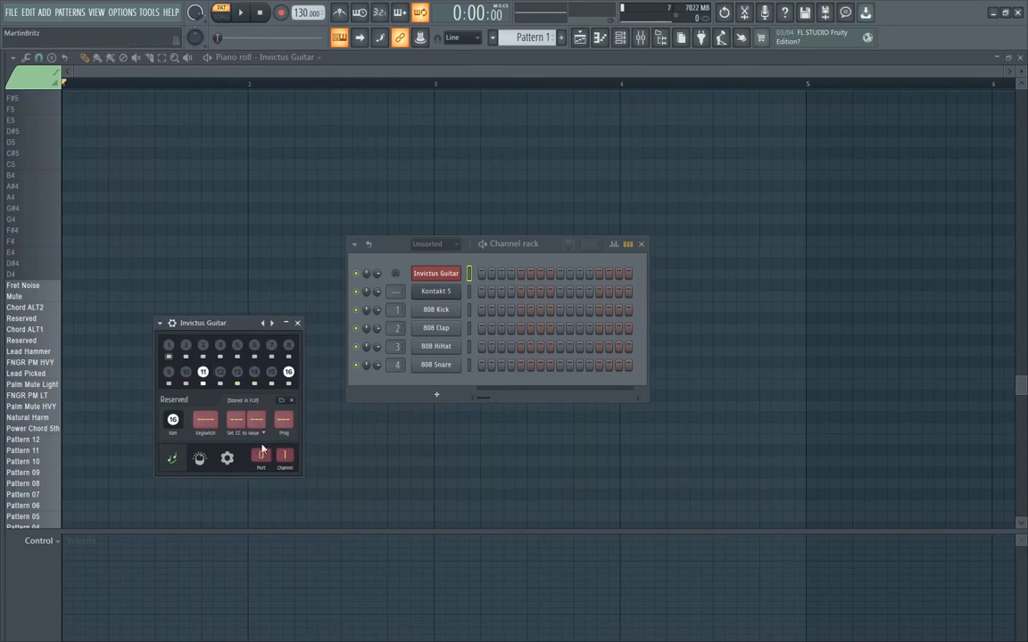
{"action": "left_click", "coordinate": [440, 292]}
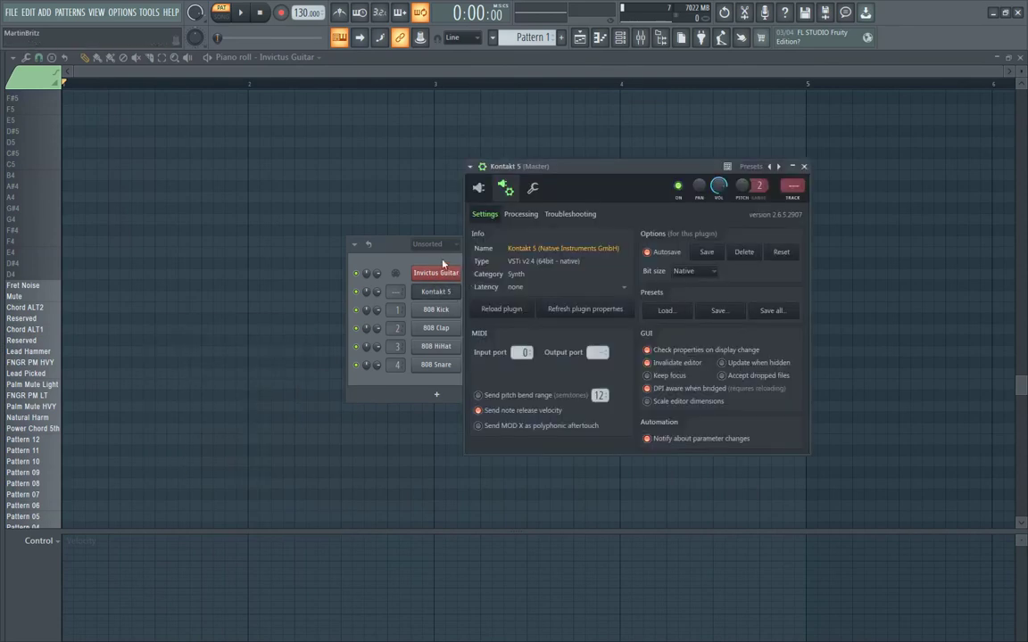
{"action": "left_click", "coordinate": [478, 188]}
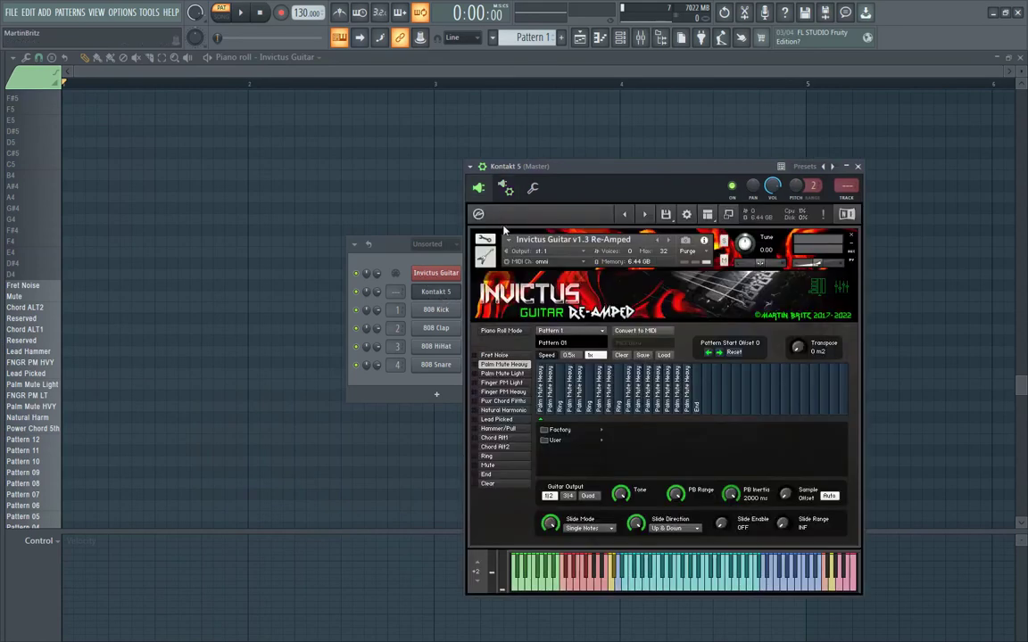
Load the Invictus Guitar preset in the Invictus Guitar channel's BRSO Articulate.
{"action": "right_click", "coordinate": [436, 273]}
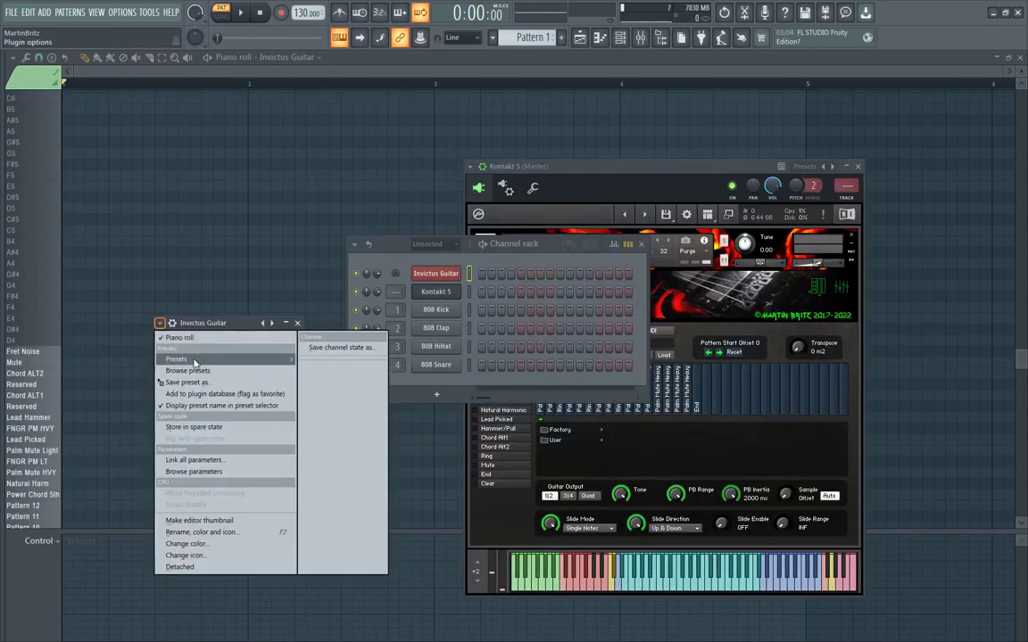
{"action": "mouse_move", "coordinate": [223, 359]}
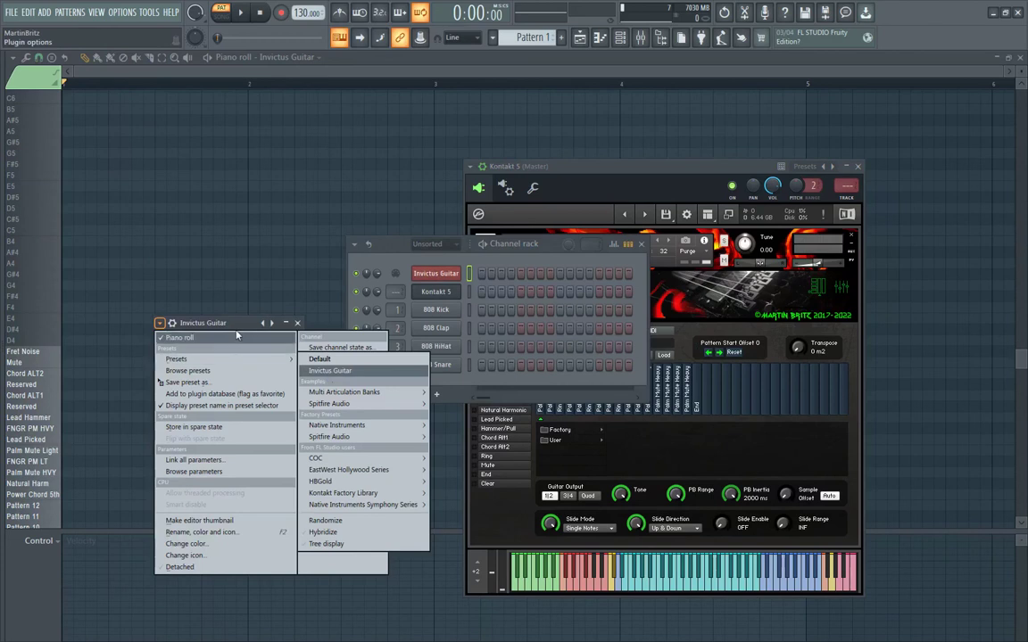
{"action": "left_click", "coordinate": [327, 372]}
{"action": "left_click", "coordinate": [186, 345]}
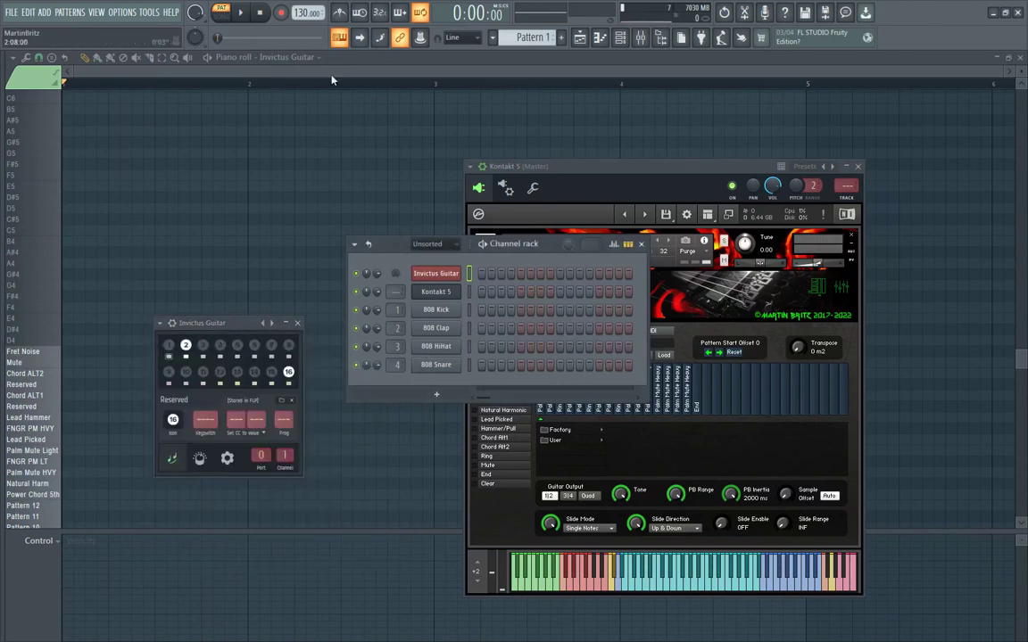
Set the piano roll's note articulation to Finger Picked Palm Mute Light.
{"action": "left_click", "coordinate": [299, 72]}
{"action": "scroll", "coordinate": [190, 355], "scroll_direction": "down", "scroll_amount": 5}
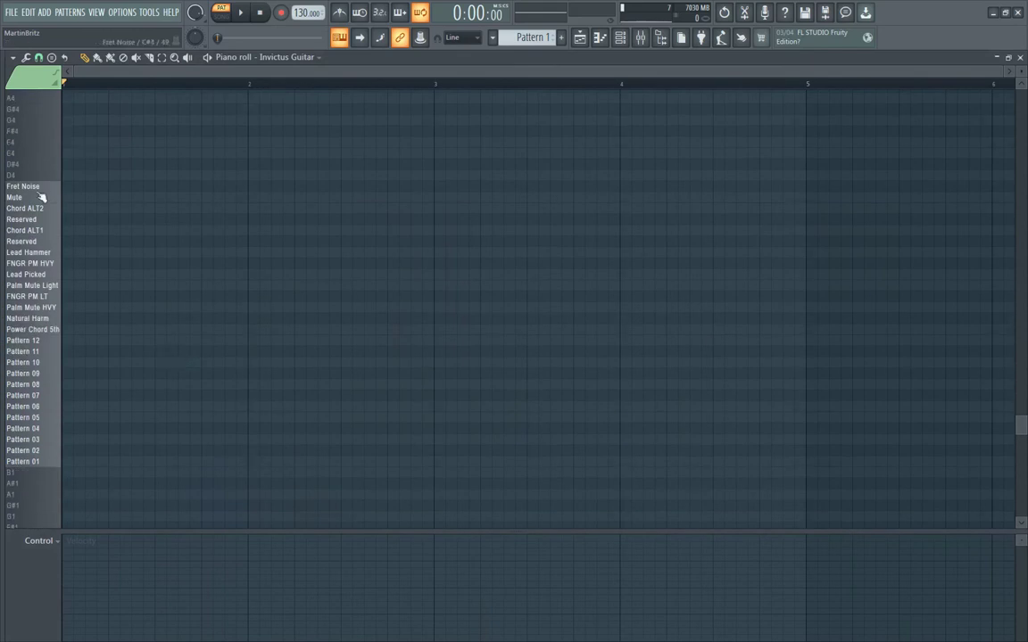
{"action": "left_click", "coordinate": [34, 78]}
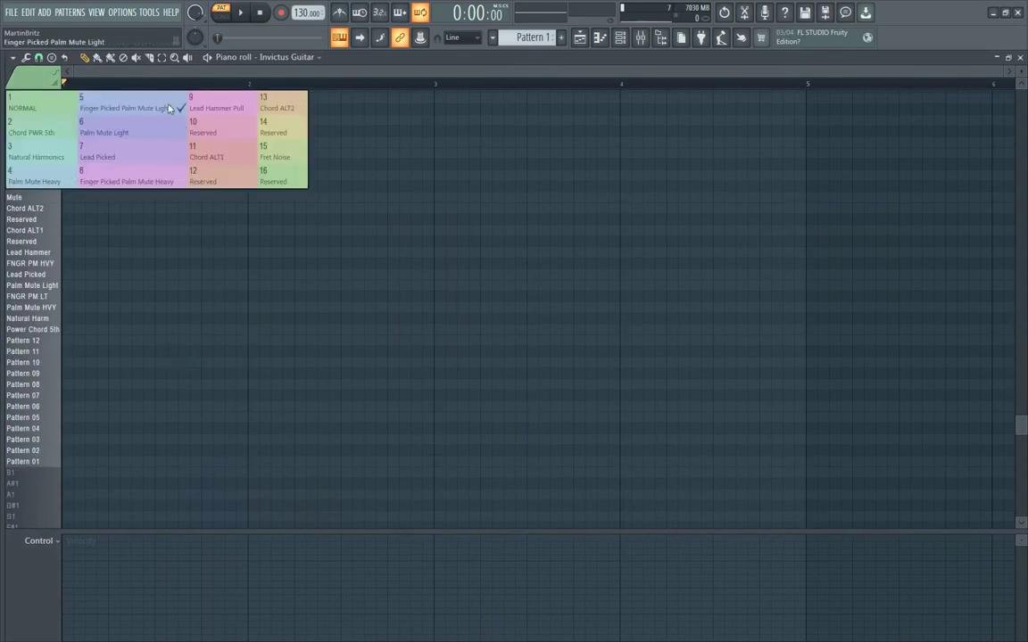
{"action": "left_click", "coordinate": [126, 108]}
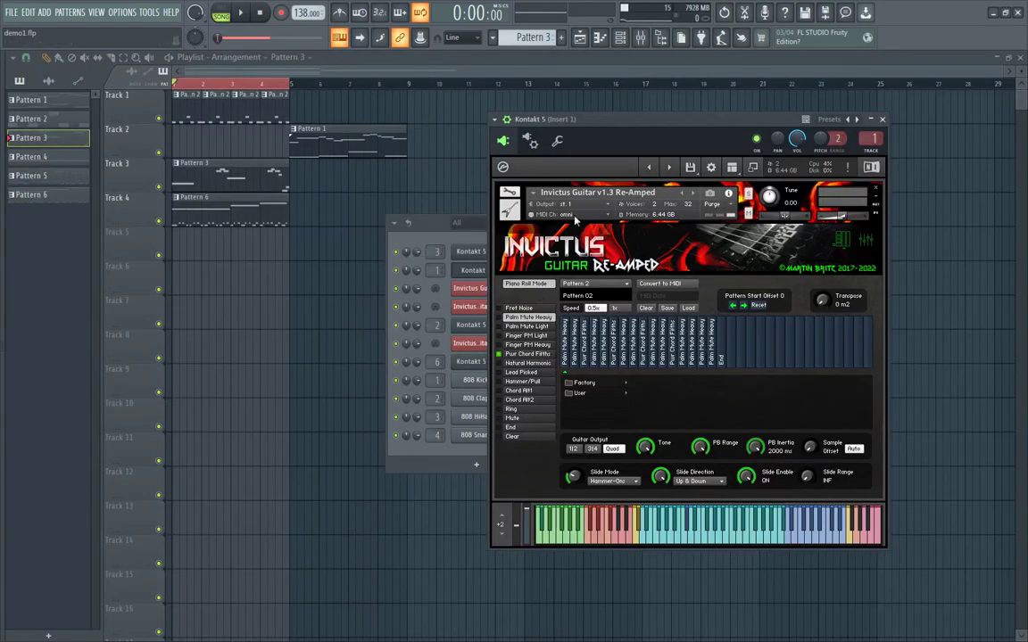
In the demo1 project, compare Kontakt 5's MIDI input port with the port in its Invictus Guitar channel.
{"action": "left_click_drag", "start_coordinate": [392, 223], "coordinate": [203, 255]}
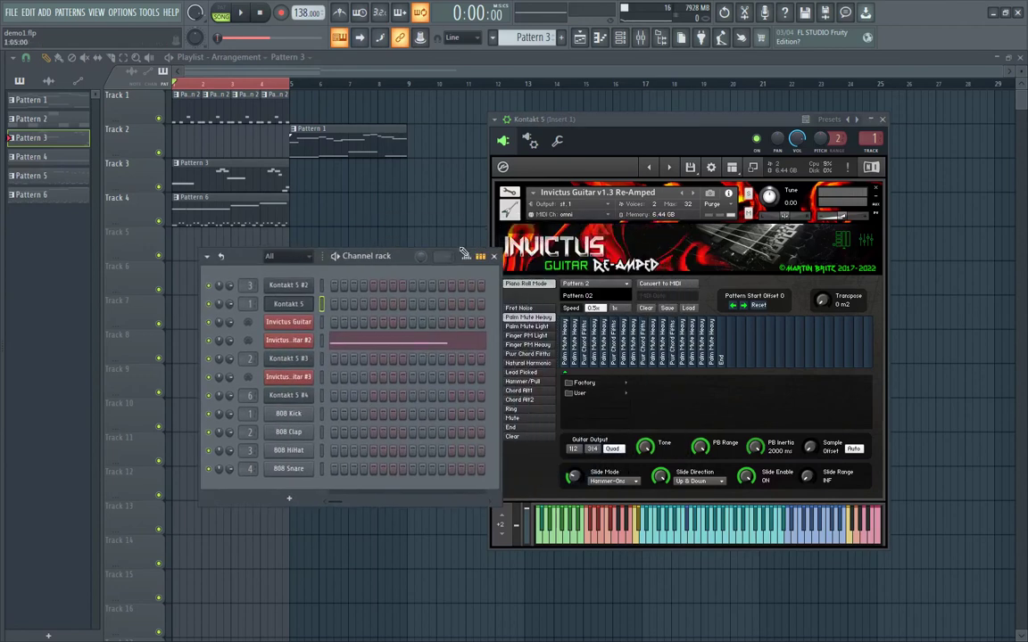
{"action": "left_click", "coordinate": [529, 140]}
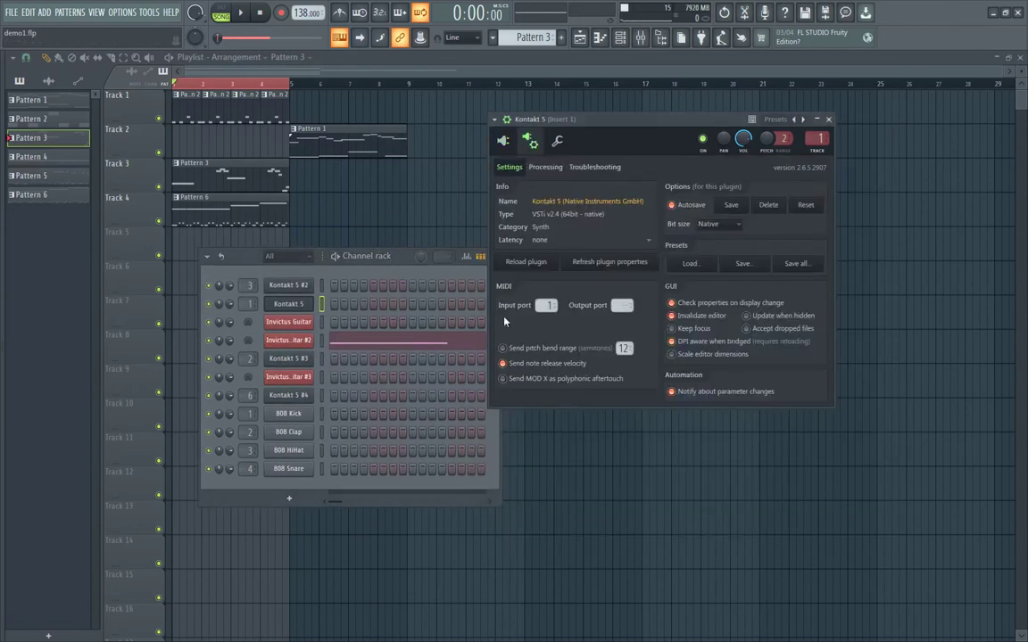
{"action": "key", "text": "Escape"}
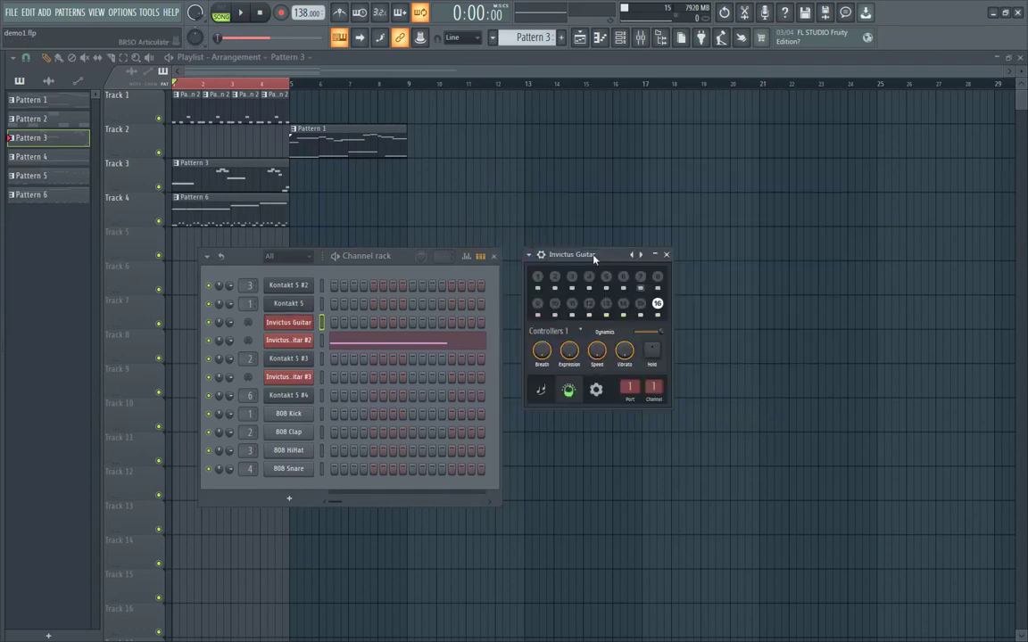
{"action": "left_click", "coordinate": [554, 303]}
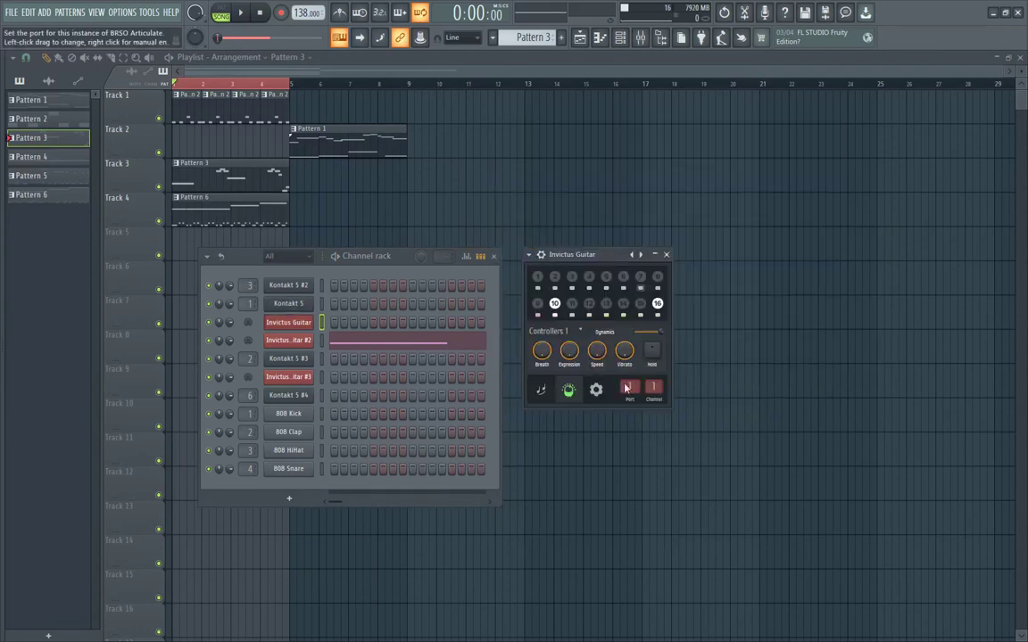
{"action": "key", "text": "Escape"}
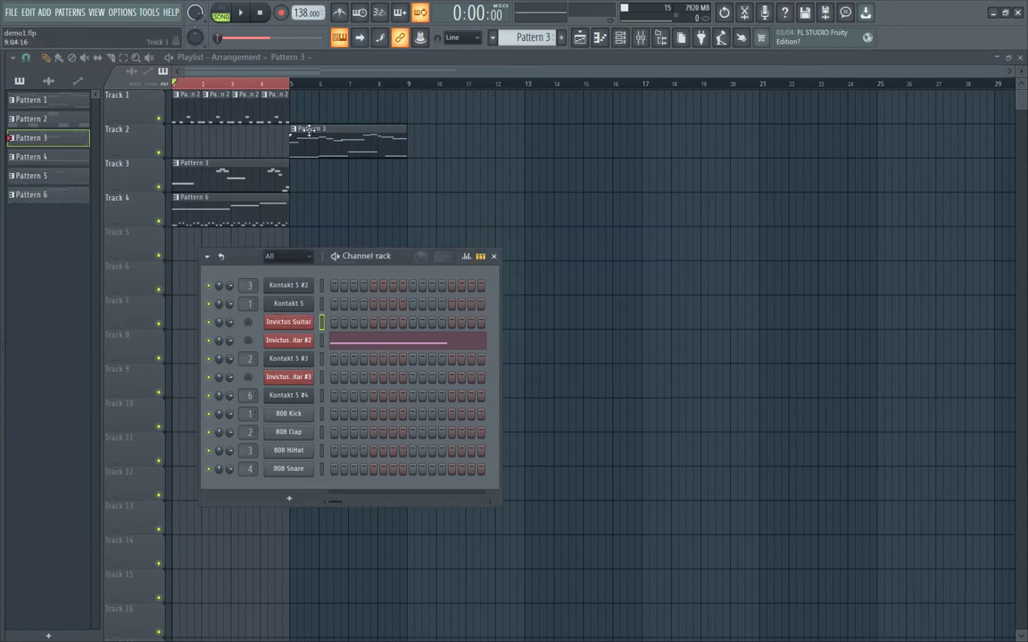
Inspect the Insert 2 mixer track and its effect slots, and close the mixer.
{"action": "left_click", "coordinate": [640, 38]}
{"action": "left_click", "coordinate": [294, 258]}
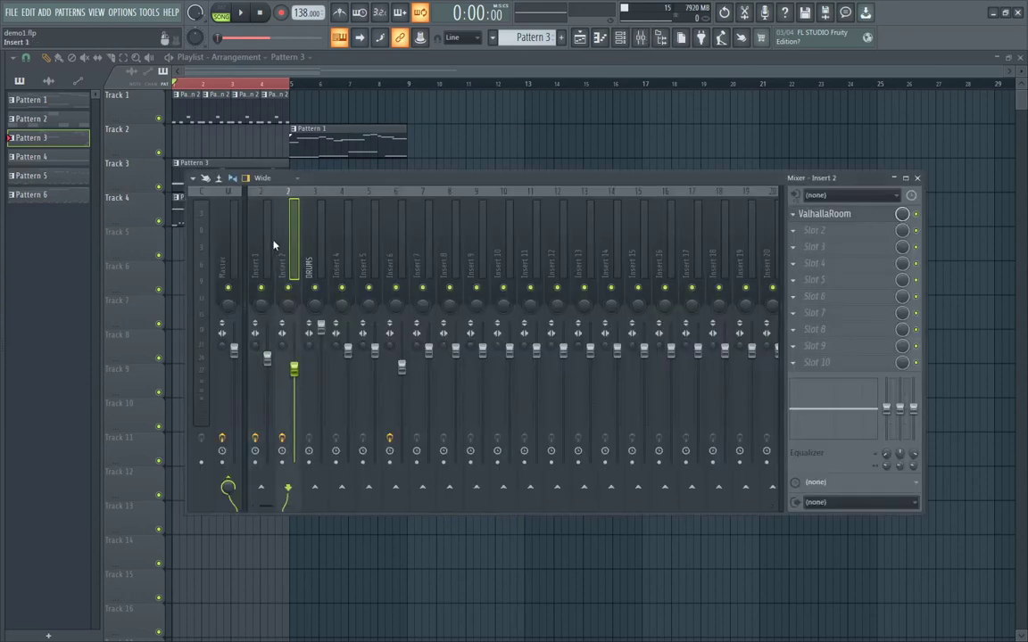
{"action": "left_click", "coordinate": [916, 178]}
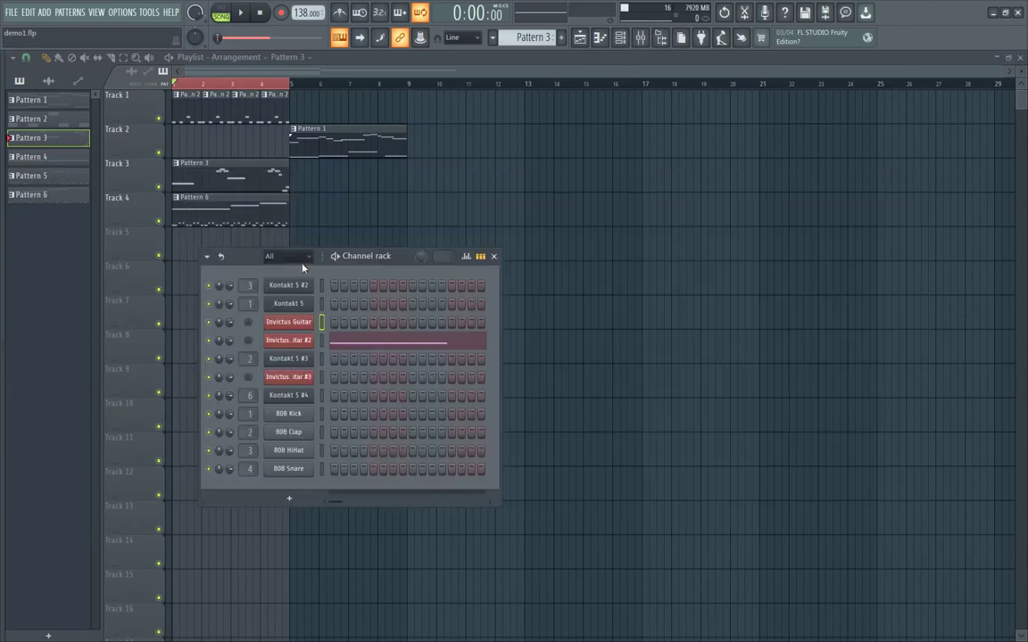
Move the channel rack clear of the clips and play the looped arrangement section.
{"action": "left_click_drag", "start_coordinate": [406, 264], "coordinate": [551, 210]}
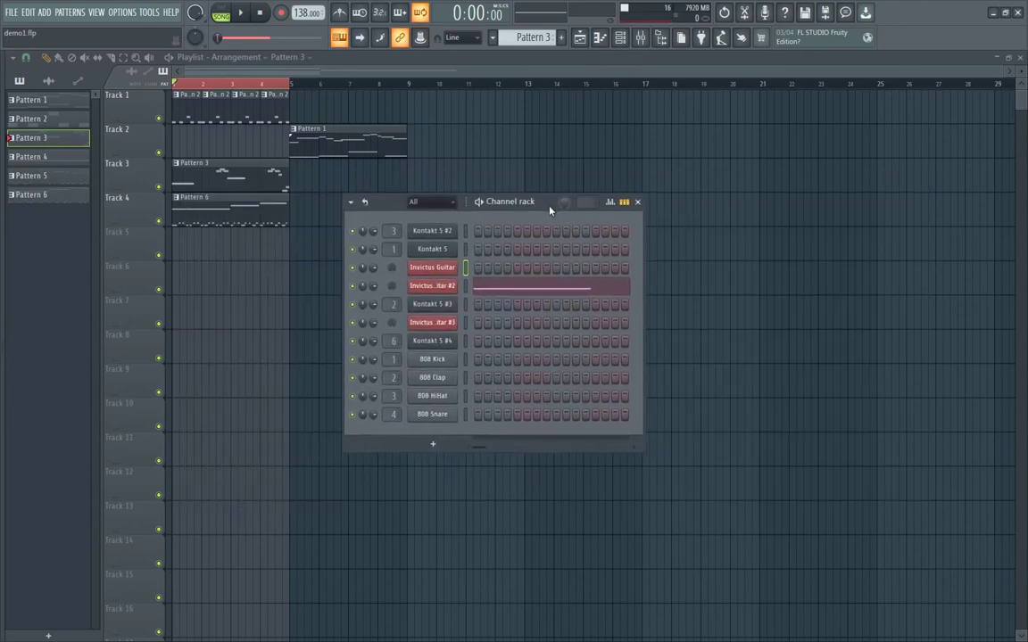
{"action": "key", "text": "space"}
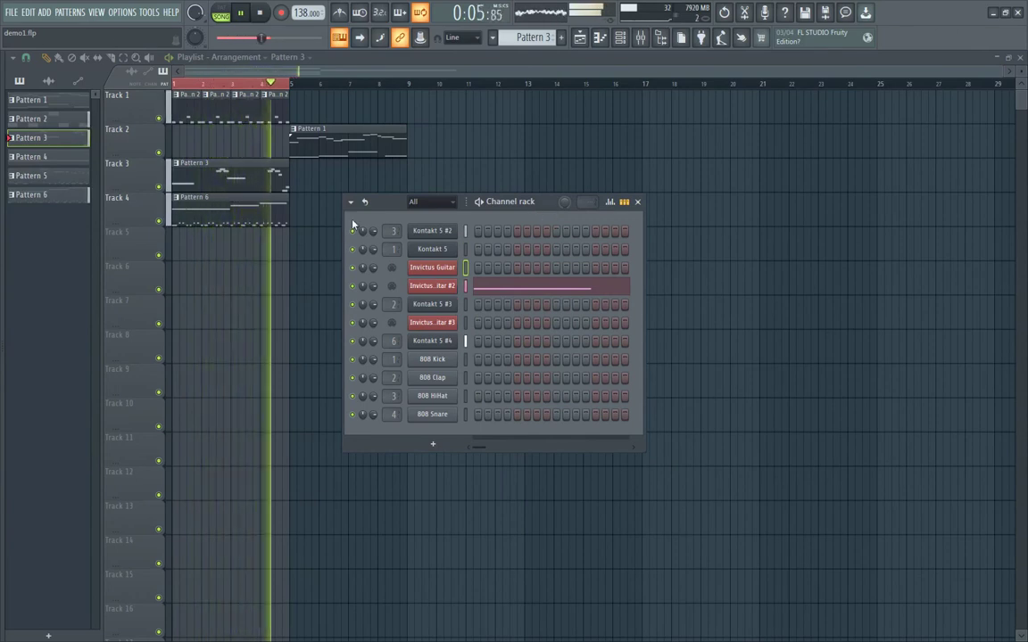
{"action": "key", "text": "space"}
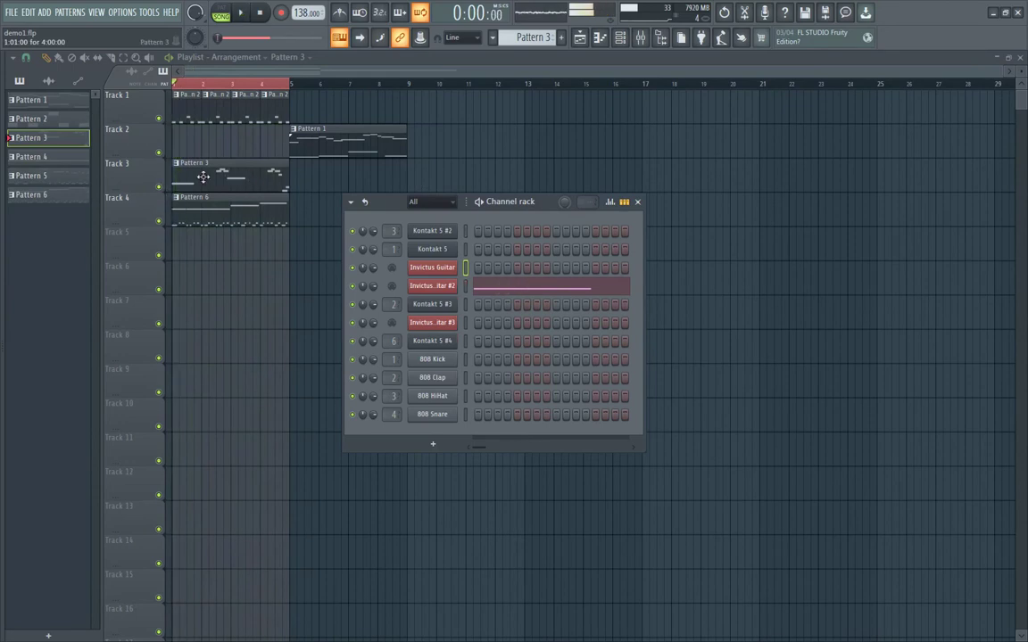
Open Pattern 3's Invictus Guitar #2 notes in the piano roll and check the Kontakt 5 #3 guitar settings.
{"action": "double_click", "coordinate": [219, 175]}
{"action": "scroll", "coordinate": [325, 240], "scroll_direction": "down", "scroll_amount": 2}
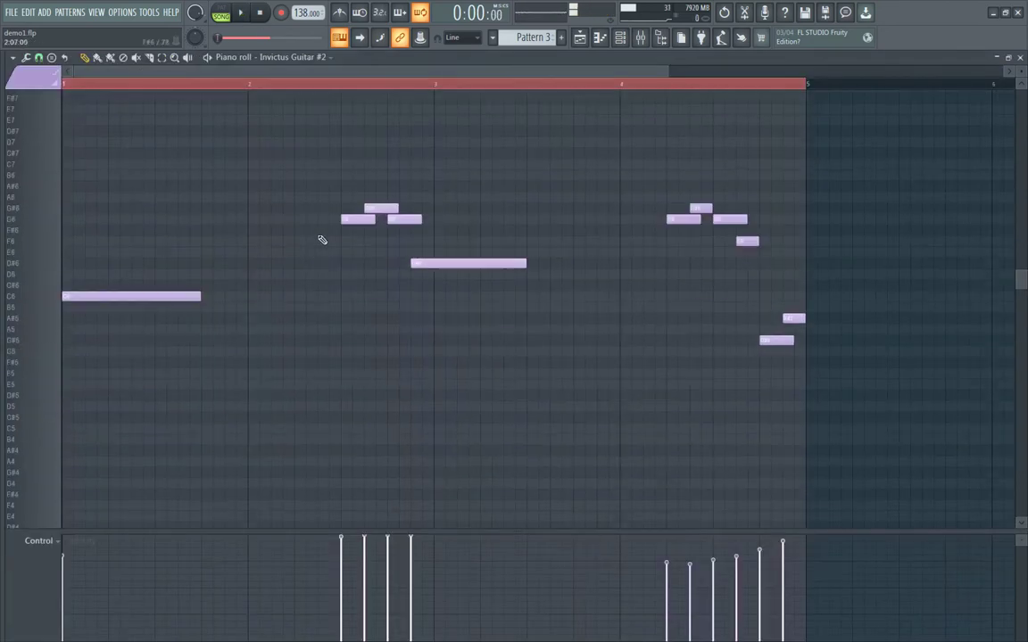
{"action": "left_click", "coordinate": [620, 36]}
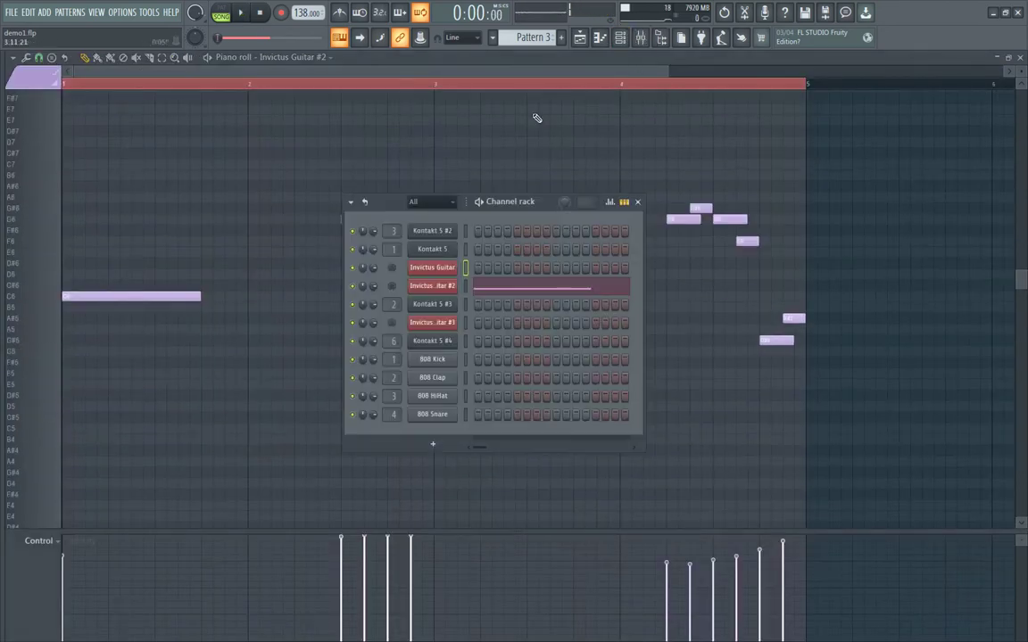
{"action": "left_click", "coordinate": [434, 304]}
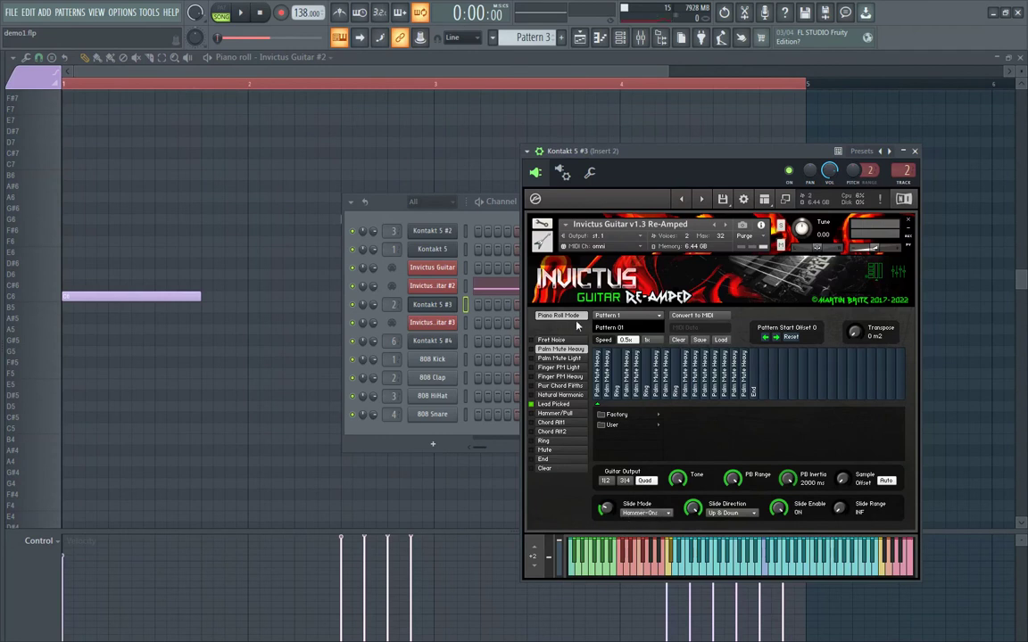
{"action": "left_click", "coordinate": [406, 59]}
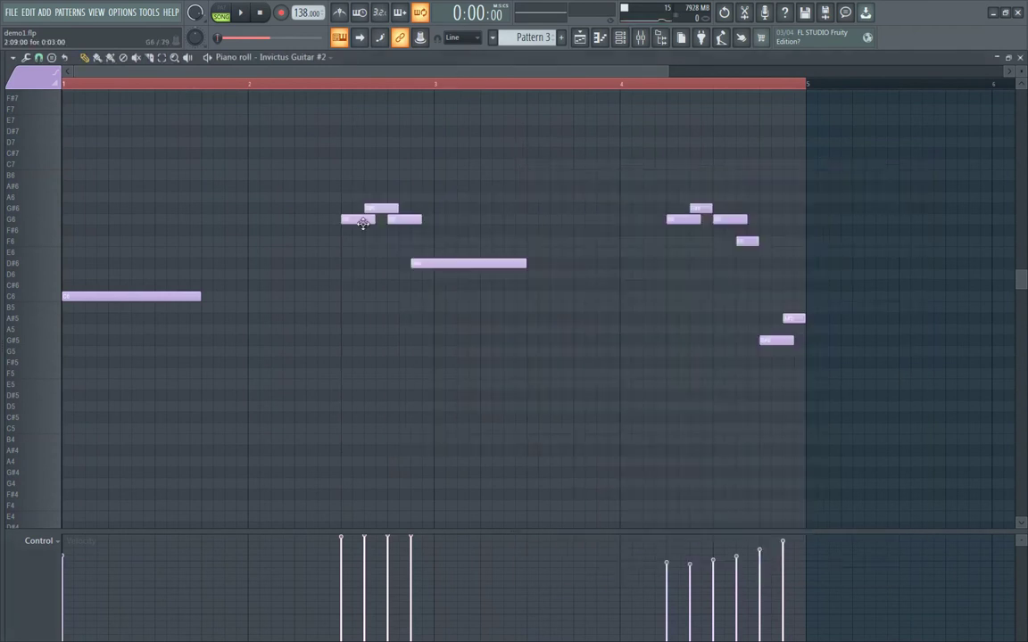
Examine Pattern 3's overlapping notes around bar 2 and the Slide Mode setting in Kontakt 5 #3.
{"action": "left_click_drag", "start_coordinate": [367, 220], "coordinate": [360, 221]}
{"action": "mouse_move", "coordinate": [397, 207]}
{"action": "left_mouse_down"}
{"action": "mouse_move", "coordinate": [386, 208]}
{"action": "mouse_move", "coordinate": [410, 219]}
{"action": "left_mouse_up"}
{"action": "left_click", "coordinate": [620, 37]}
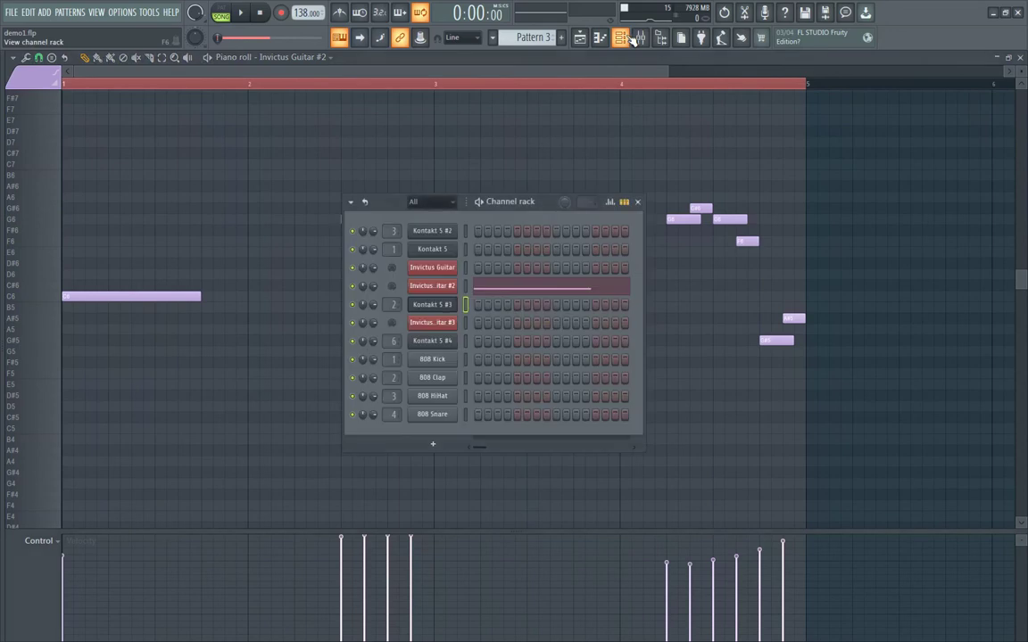
{"action": "left_click", "coordinate": [426, 303]}
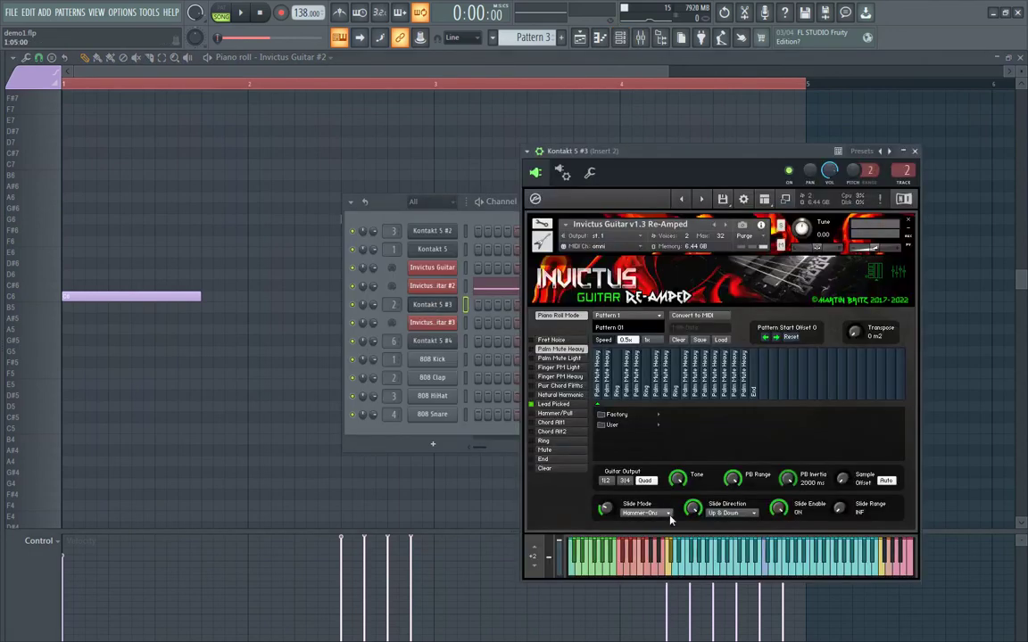
For Pattern 6, toggle Piano Roll Mode in Kontakt 5 #3 and place Pattern 12's MIDI data on the Invictus Guitar #2 channel.
{"action": "left_click", "coordinate": [34, 86]}
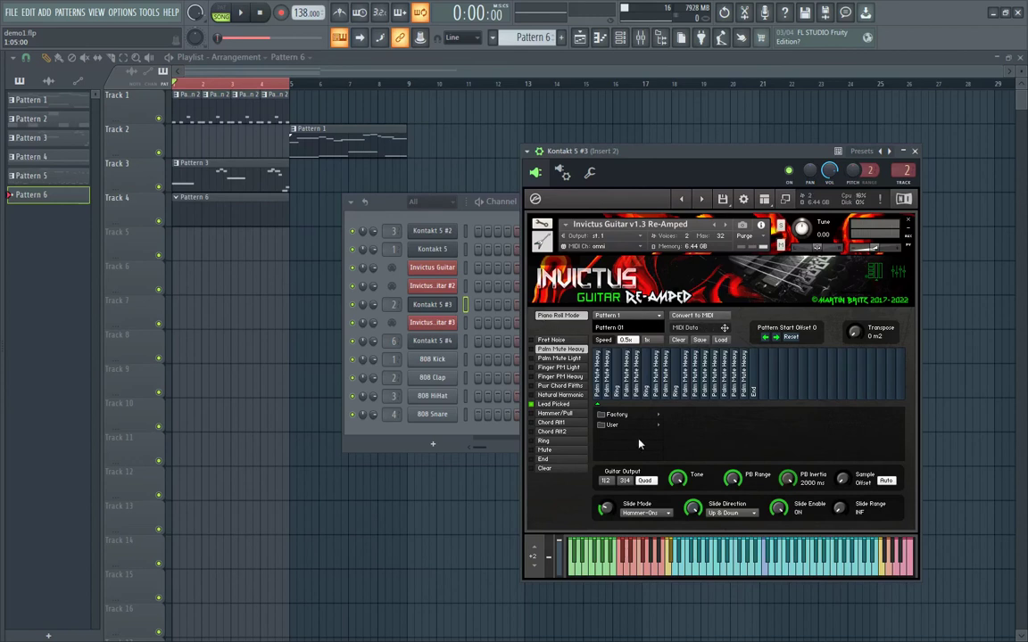
{"action": "left_click", "coordinate": [435, 291]}
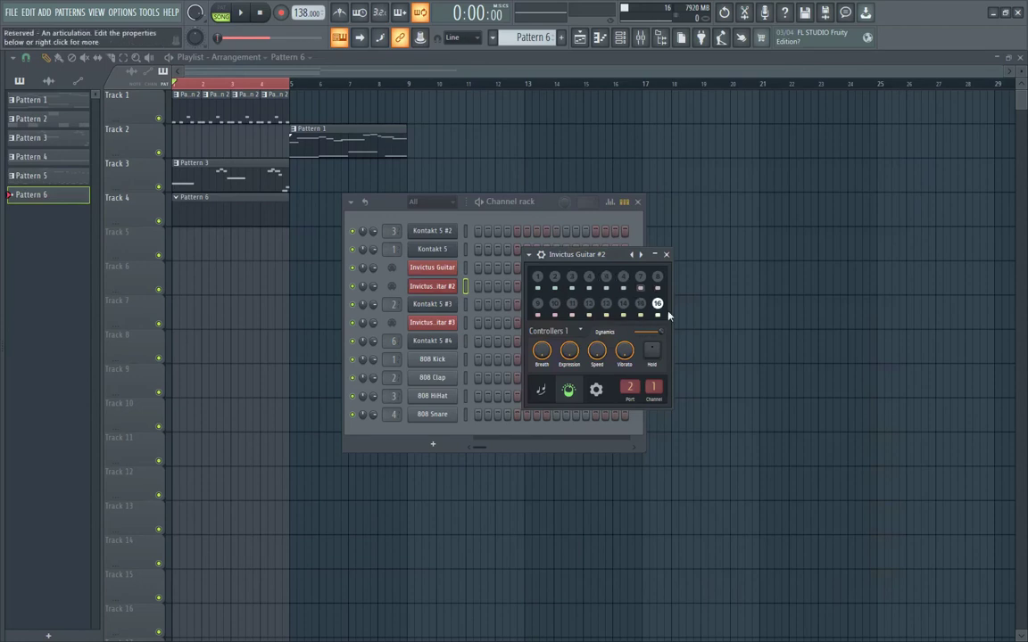
{"action": "left_click", "coordinate": [446, 304]}
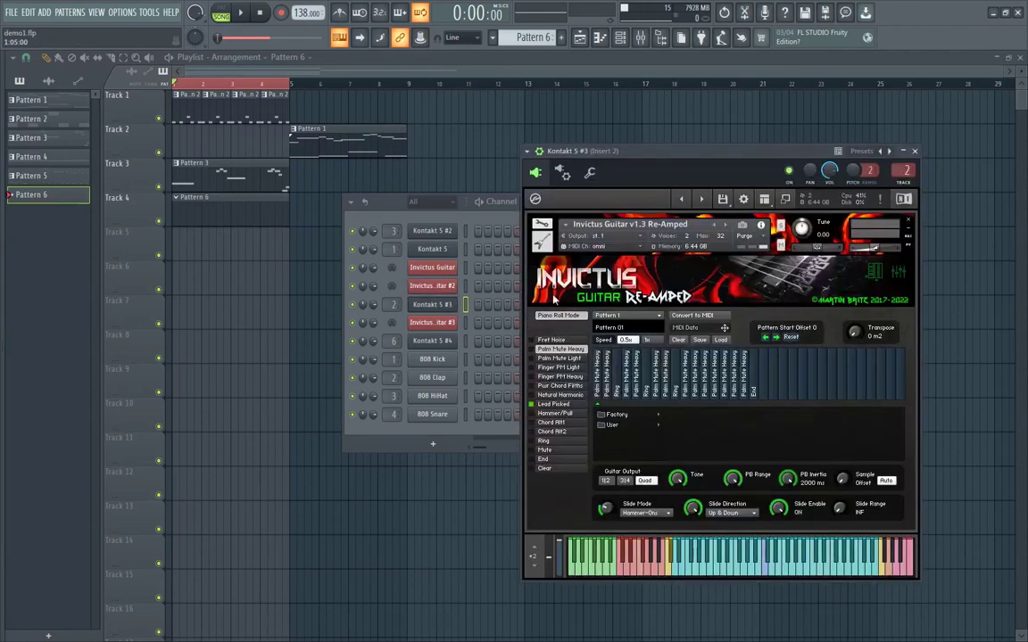
{"action": "left_click", "coordinate": [549, 317]}
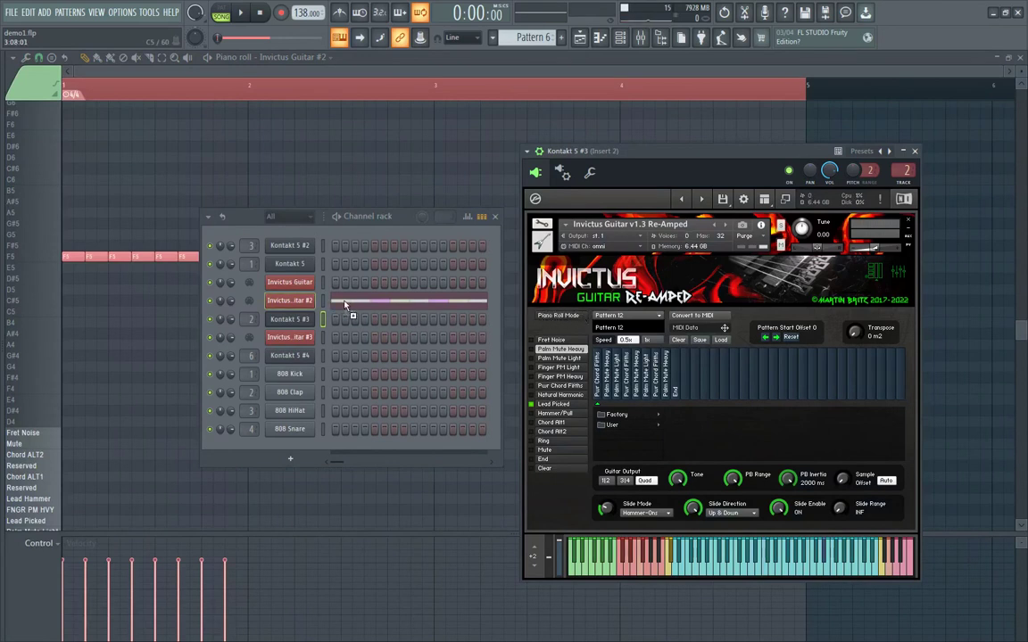
{"action": "left_click_drag", "start_coordinate": [345, 305], "coordinate": [346, 305]}
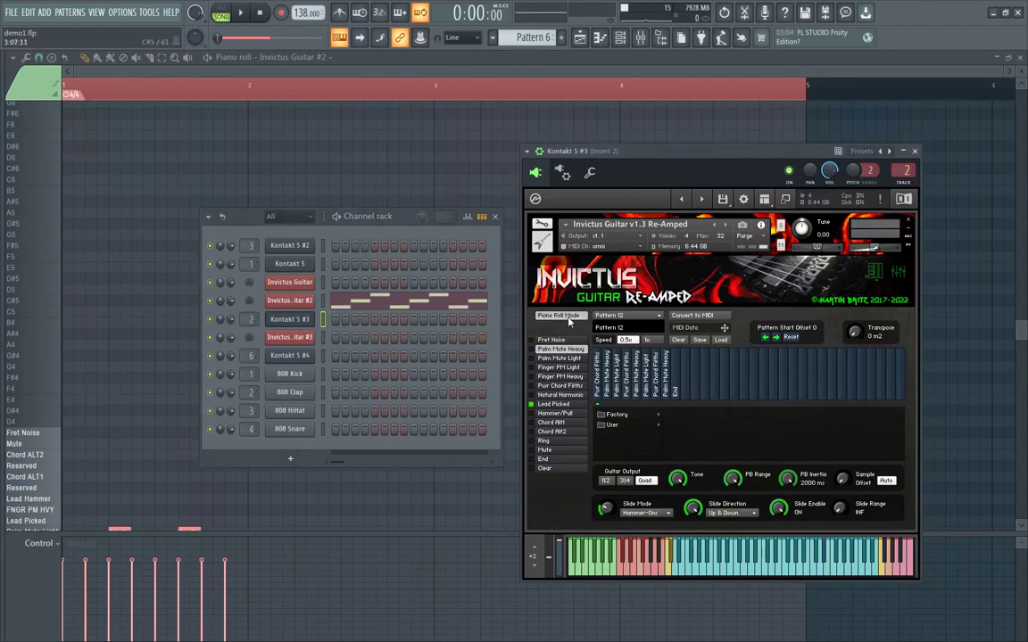
Audition several articulation slots in Invictus Guitar #2's BRSO Articulate, including slot 9, Lead Hammer Pull.
{"action": "left_click", "coordinate": [304, 305]}
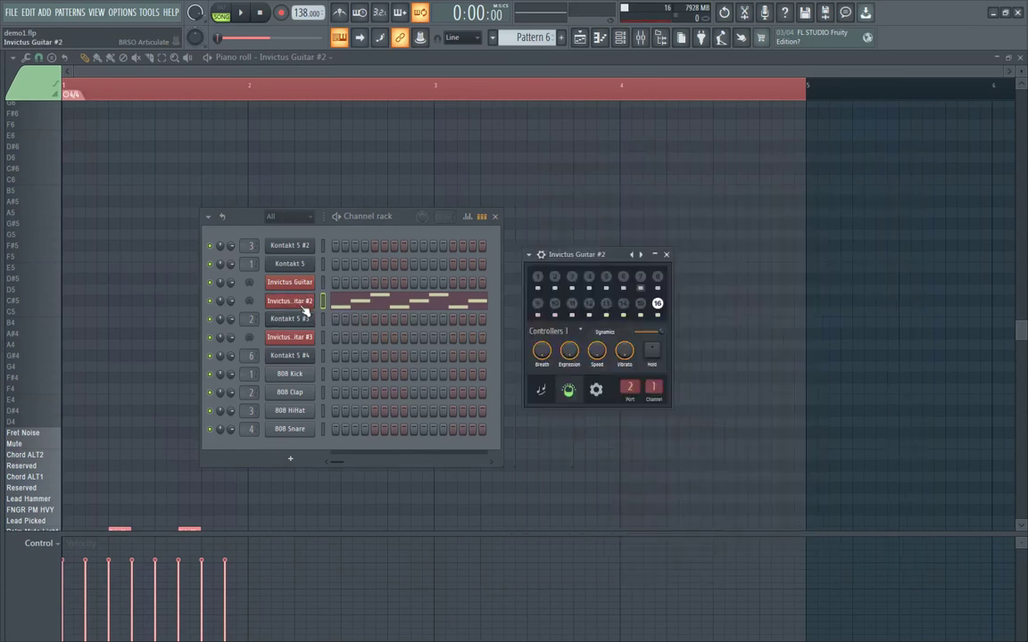
{"action": "left_click", "coordinate": [538, 305]}
{"action": "left_click", "coordinate": [589, 277]}
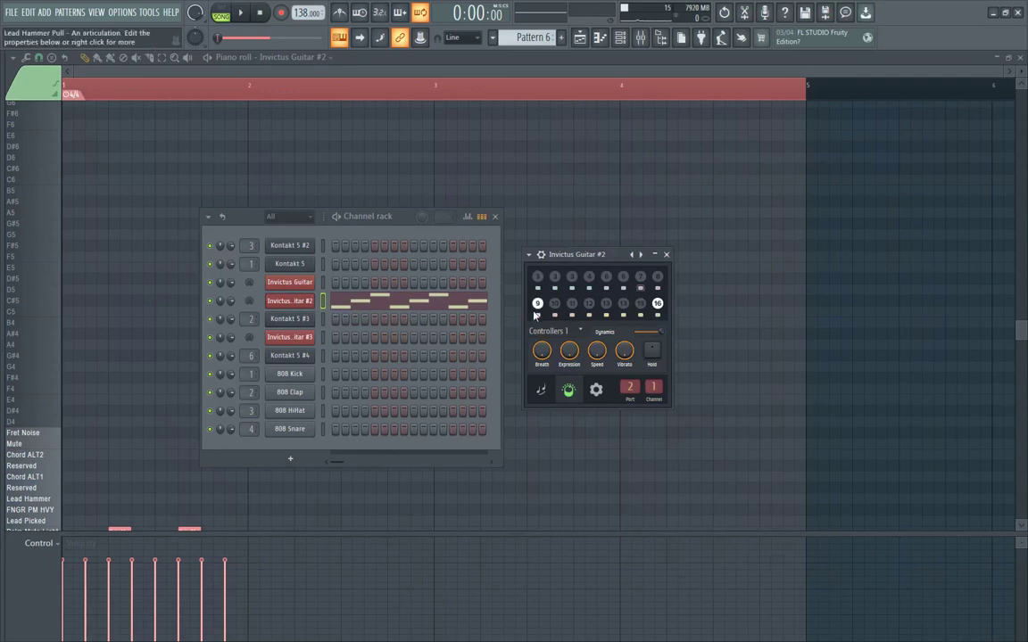
{"action": "left_click", "coordinate": [553, 305]}
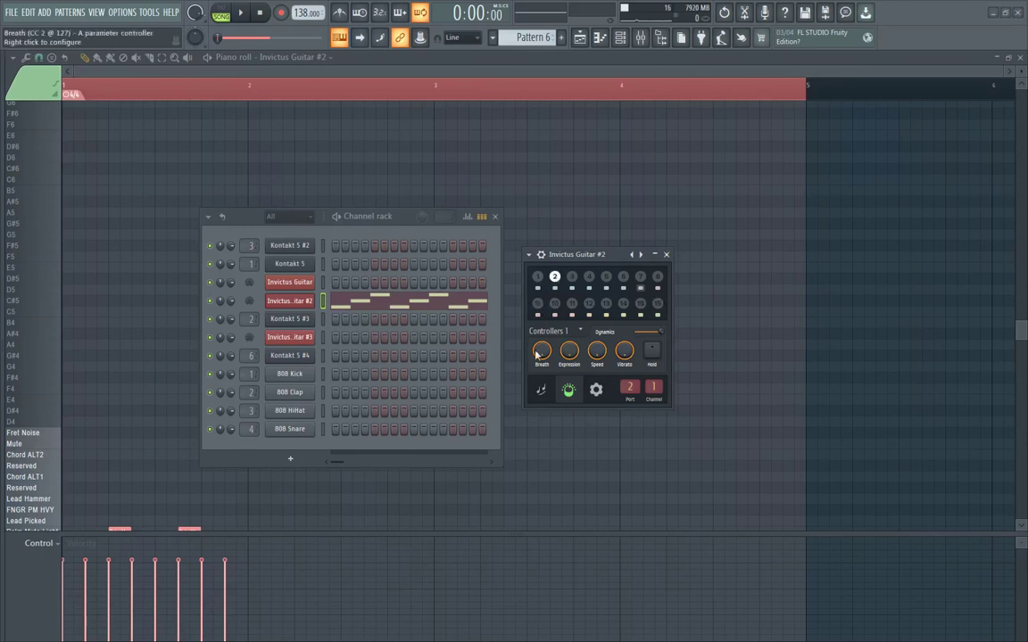
Show the articulation configuration in BRSO Articulate and view the keyswitch and name field of slot 3, Natural Harmonics.
{"action": "left_click", "coordinate": [538, 393]}
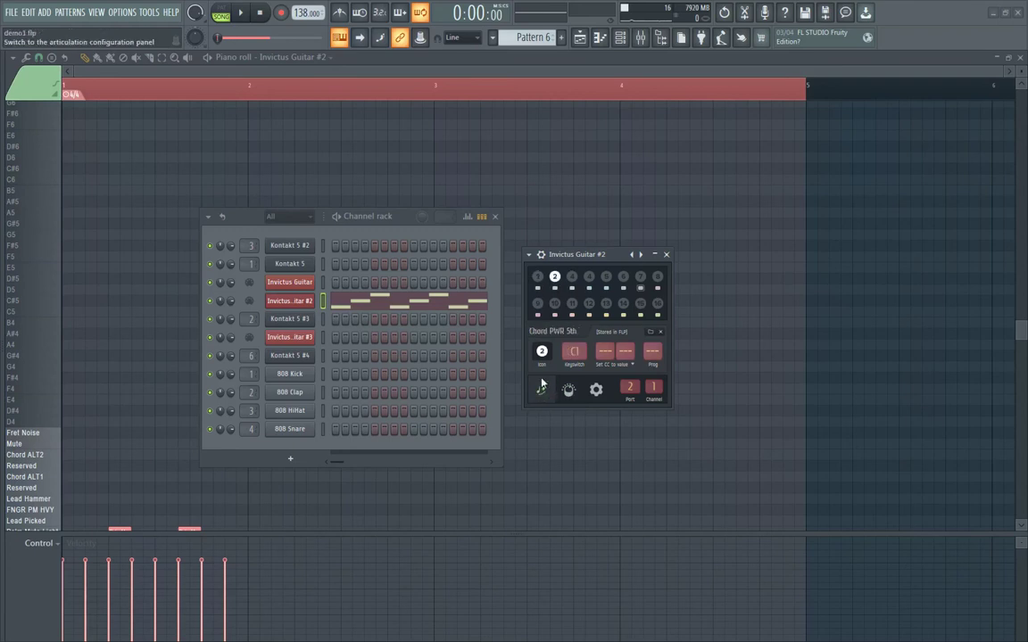
{"action": "left_click", "coordinate": [578, 279]}
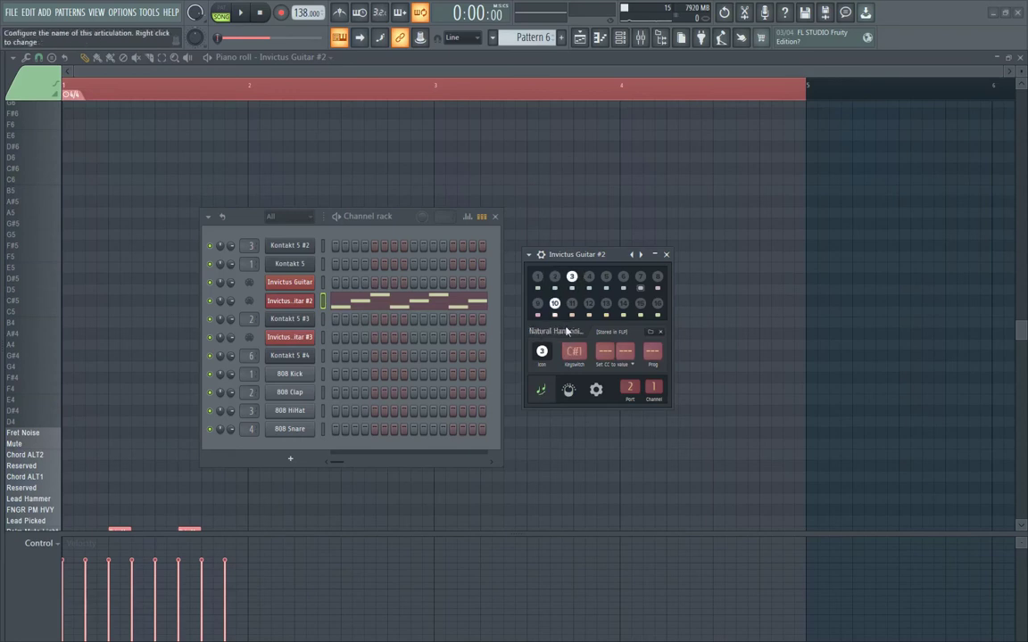
{"action": "left_click", "coordinate": [547, 331]}
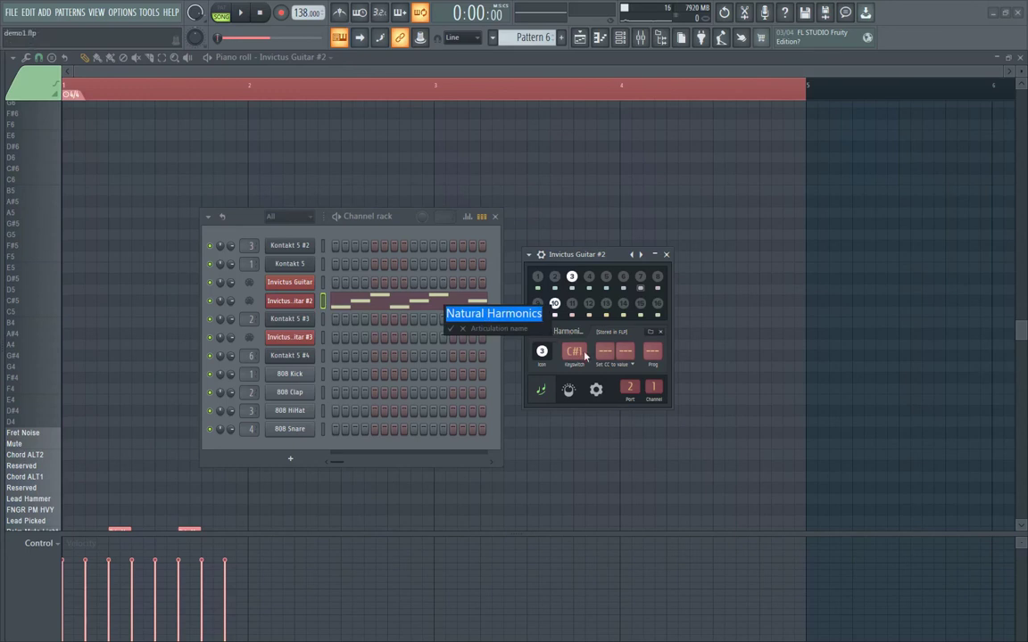
{"action": "key", "text": "Return"}
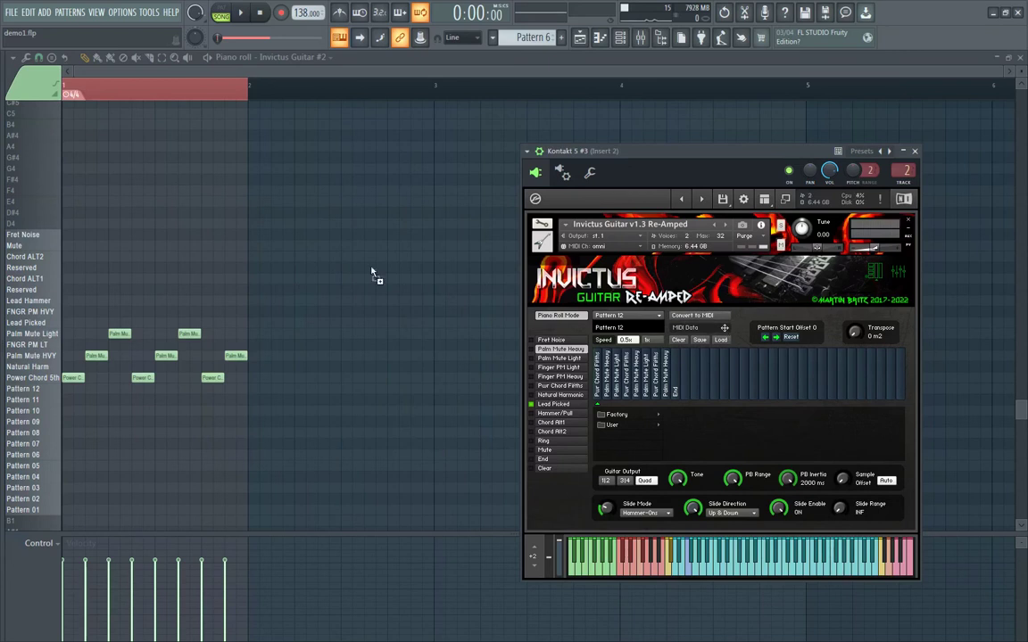
Import Pattern 12's MIDI data into the Invictus Guitar #2 piano roll, replacing the keyswitch notes, and show the articulation colour slots.
{"action": "left_click_drag", "start_coordinate": [98, 312], "coordinate": [100, 312]}
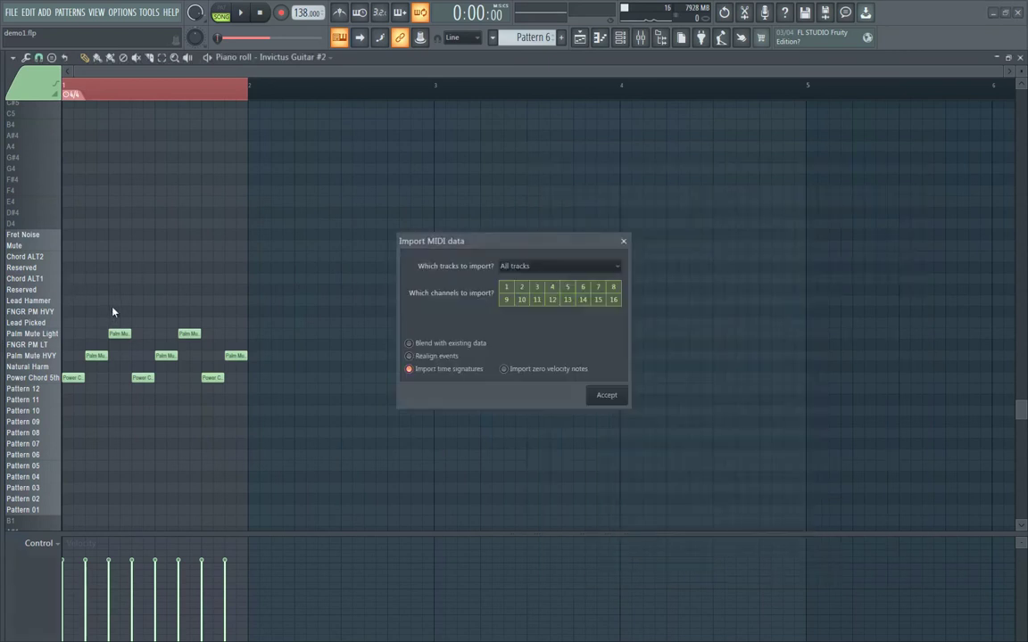
{"action": "left_click", "coordinate": [612, 398]}
{"action": "scroll", "coordinate": [191, 309], "scroll_direction": "up", "scroll_amount": 2}
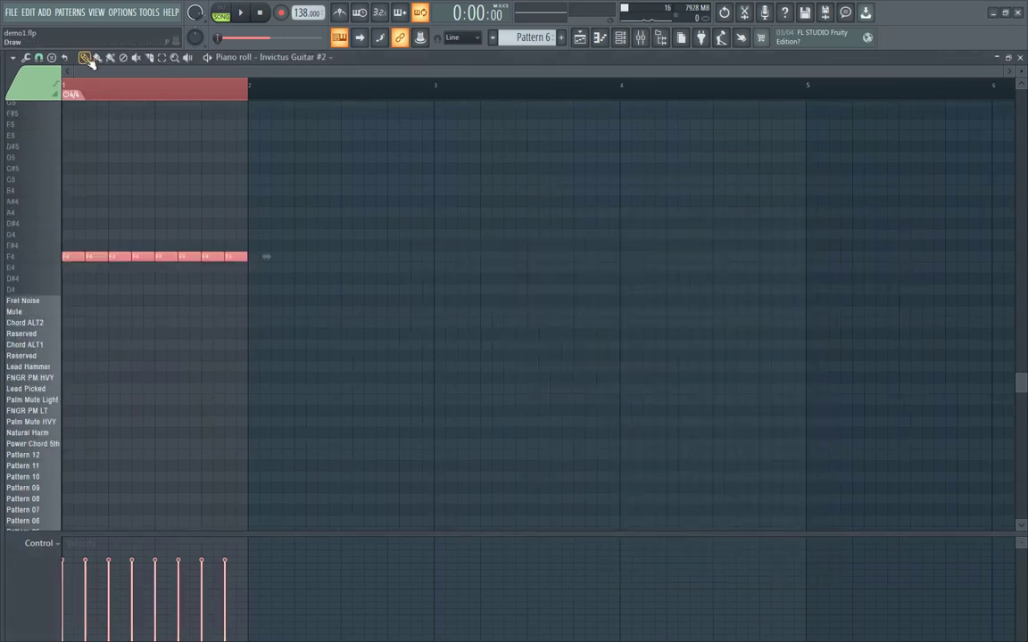
{"action": "left_click", "coordinate": [239, 155]}
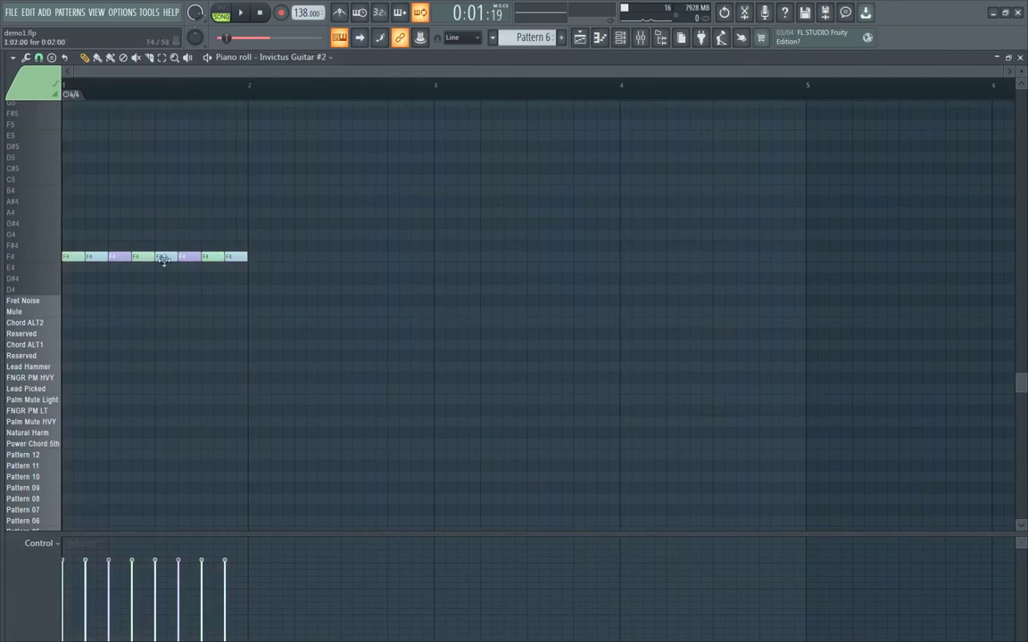
{"action": "left_click", "coordinate": [31, 89]}
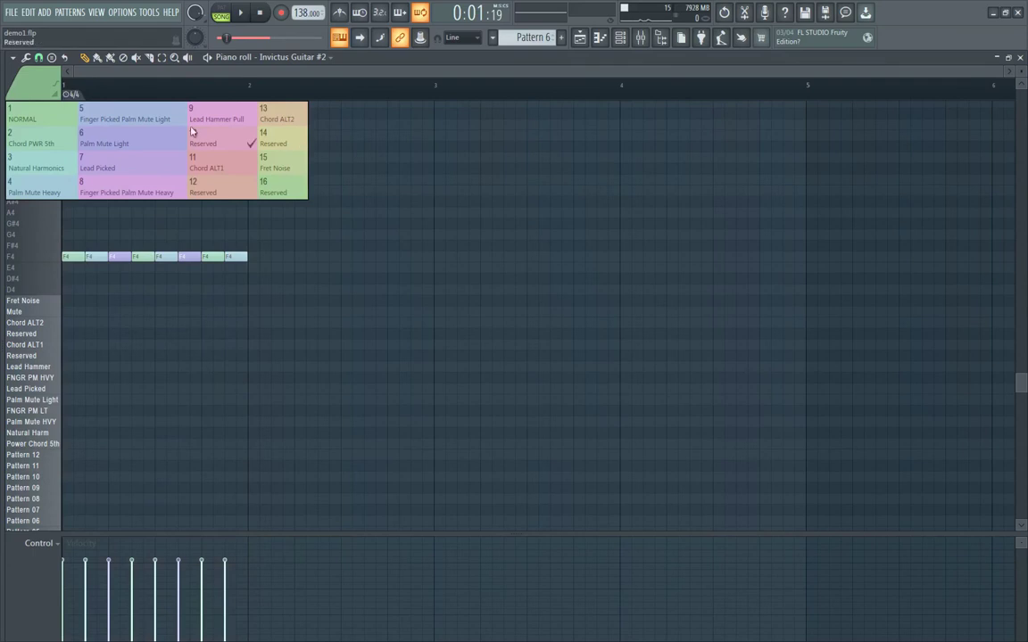
Place a two-beat Pattern 01 trigger note at the start of bar 1 and play it in pattern mode.
{"action": "scroll", "coordinate": [174, 241], "scroll_direction": "down", "scroll_amount": 1}
{"action": "scroll", "coordinate": [174, 241], "scroll_direction": "up", "scroll_amount": 1}
{"action": "scroll", "coordinate": [169, 249], "scroll_direction": "down", "scroll_amount": 3}
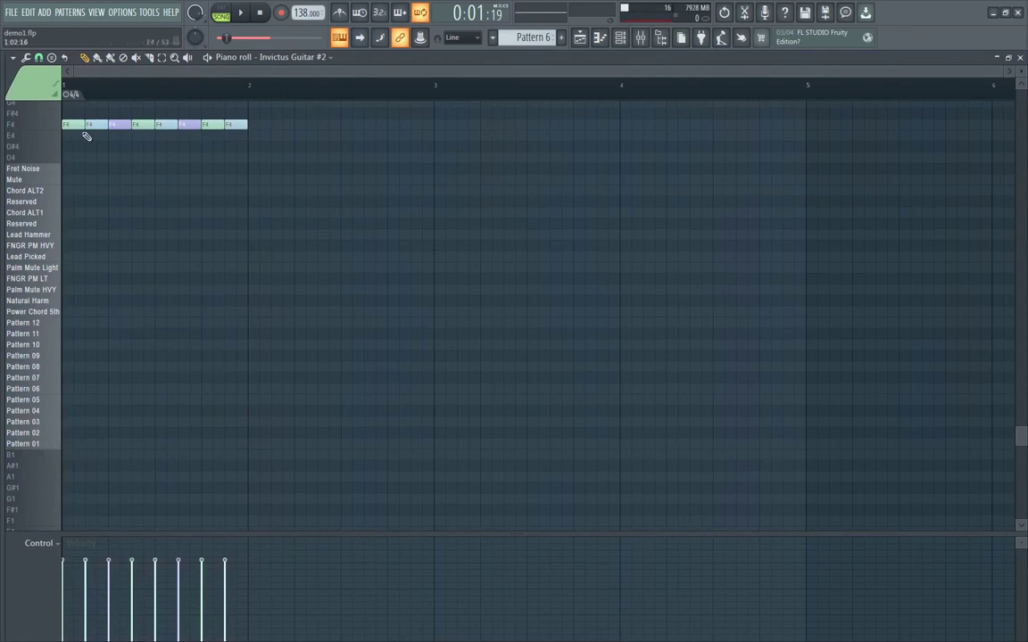
{"action": "left_click", "coordinate": [69, 448]}
{"action": "scroll", "coordinate": [142, 306], "scroll_direction": "up", "scroll_amount": 1}
{"action": "key", "text": "l"}
{"action": "left_click", "coordinate": [242, 18]}
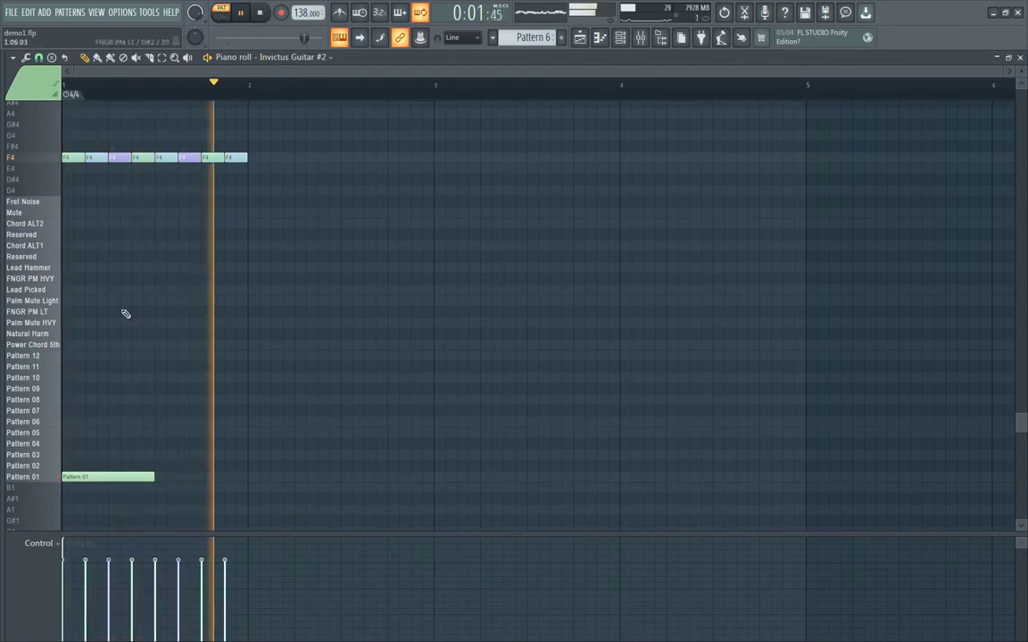
Move the trigger note to Pattern 04, view the triggered pattern in Kontakt 5 #3 and stop playback.
{"action": "left_click_drag", "start_coordinate": [69, 476], "coordinate": [122, 443]}
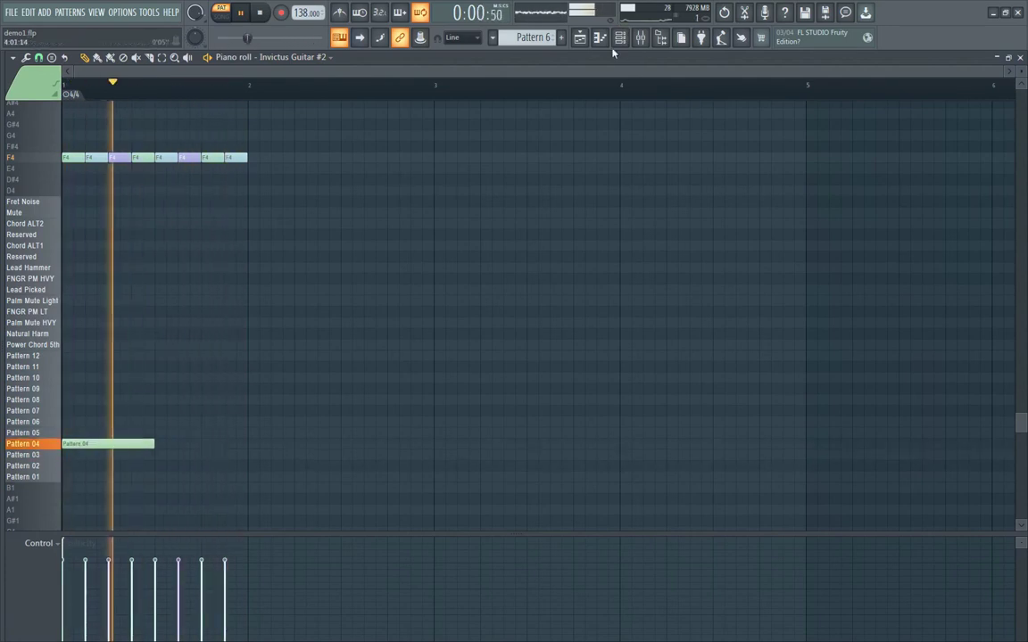
{"action": "key", "text": "F9"}
{"action": "key", "text": "F6"}
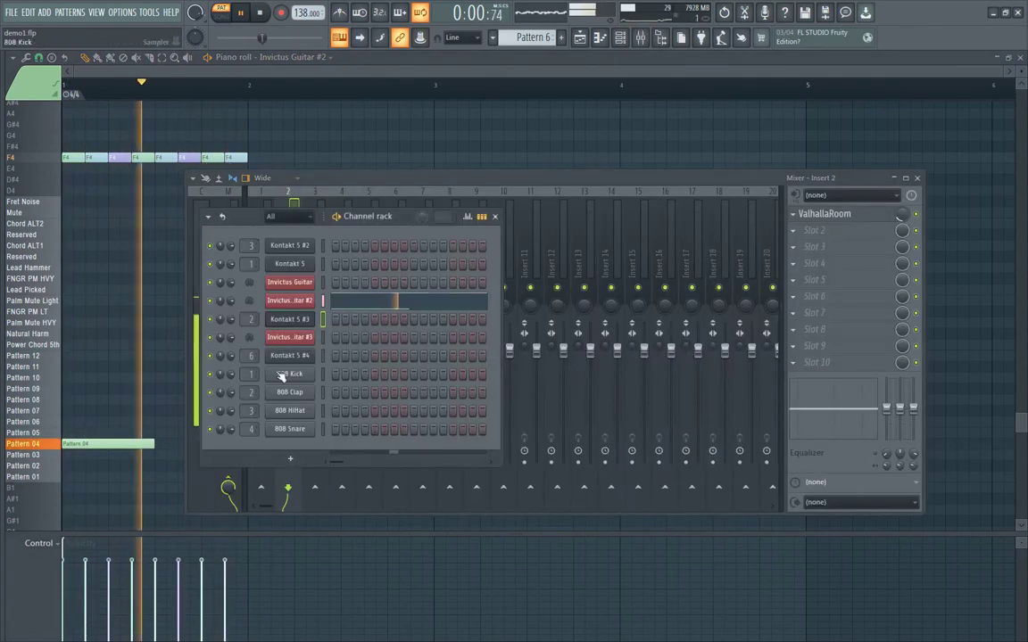
{"action": "left_click", "coordinate": [292, 319]}
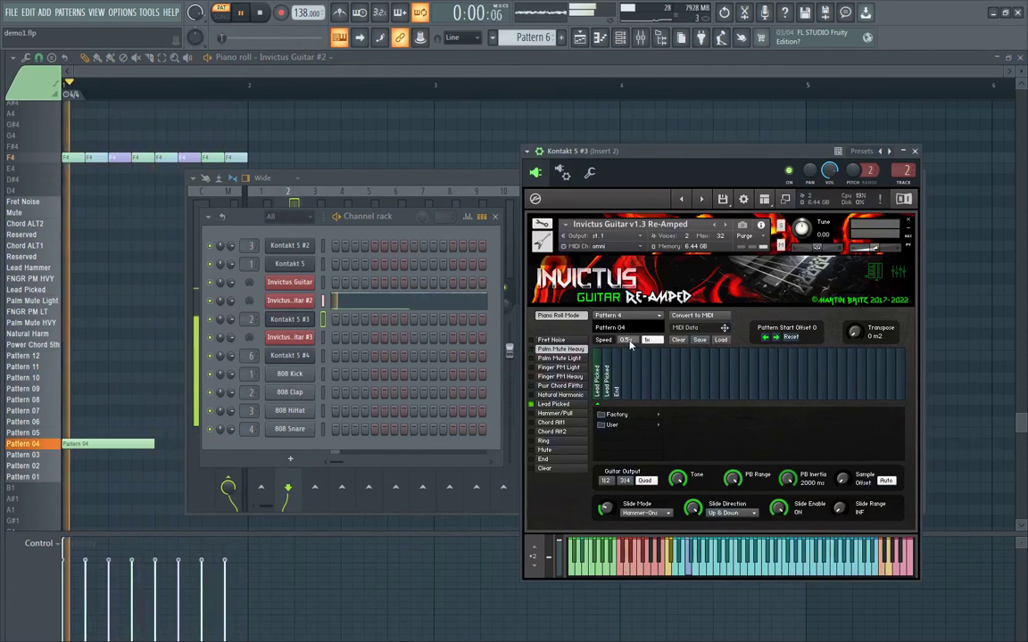
{"action": "left_click", "coordinate": [272, 16]}
{"action": "left_click", "coordinate": [227, 57]}
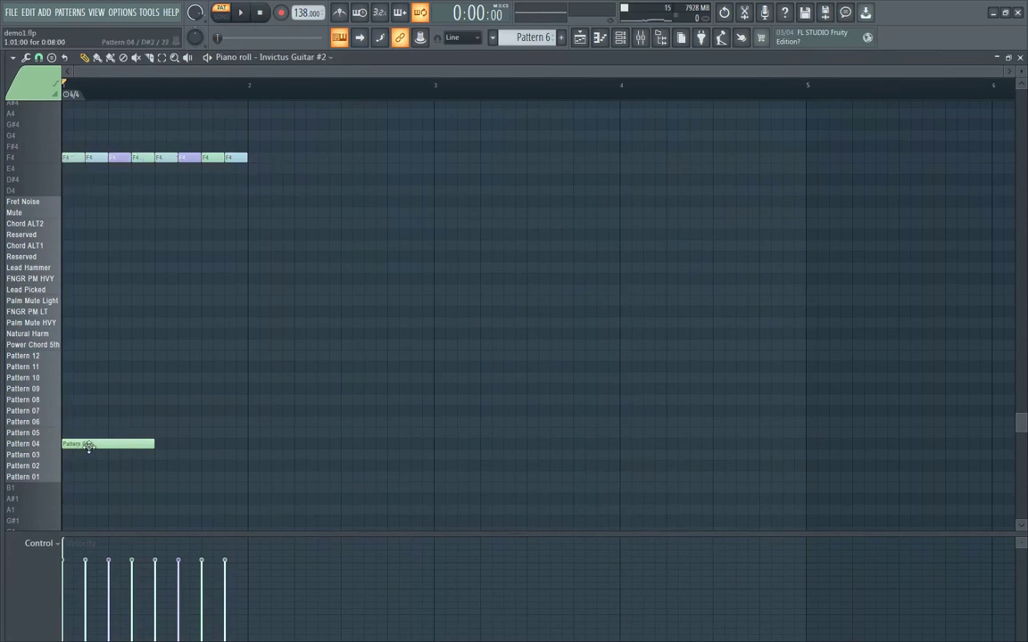
Replace the F4 notes with a one-bar D4 note and audition it with the D#2 pattern trigger in Kontakt 5 #3.
{"action": "key", "text": "ctrl+z"}
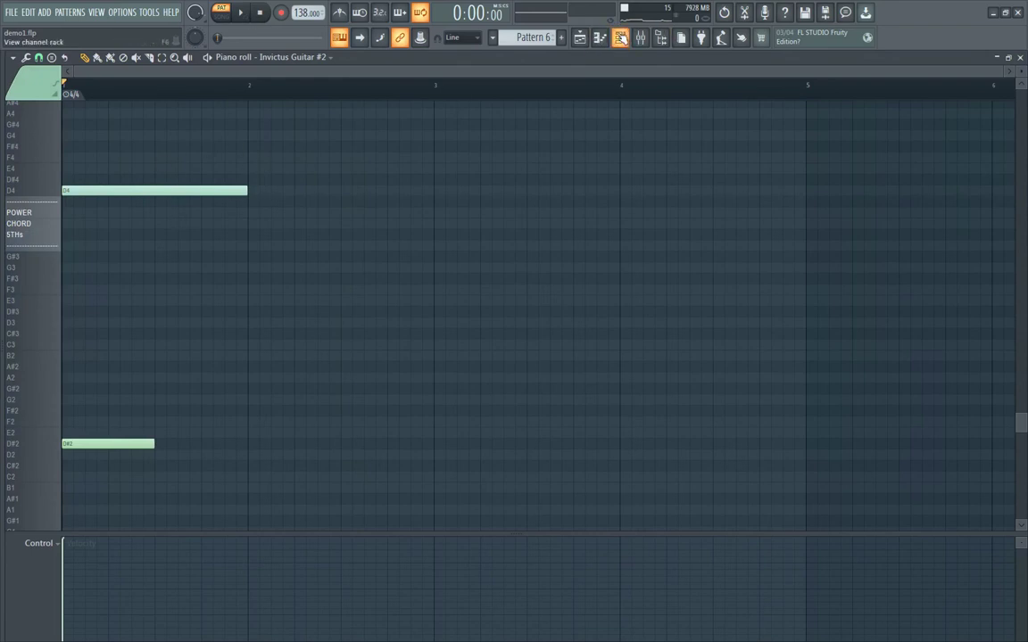
{"action": "key", "text": "F6"}
{"action": "left_click", "coordinate": [294, 319]}
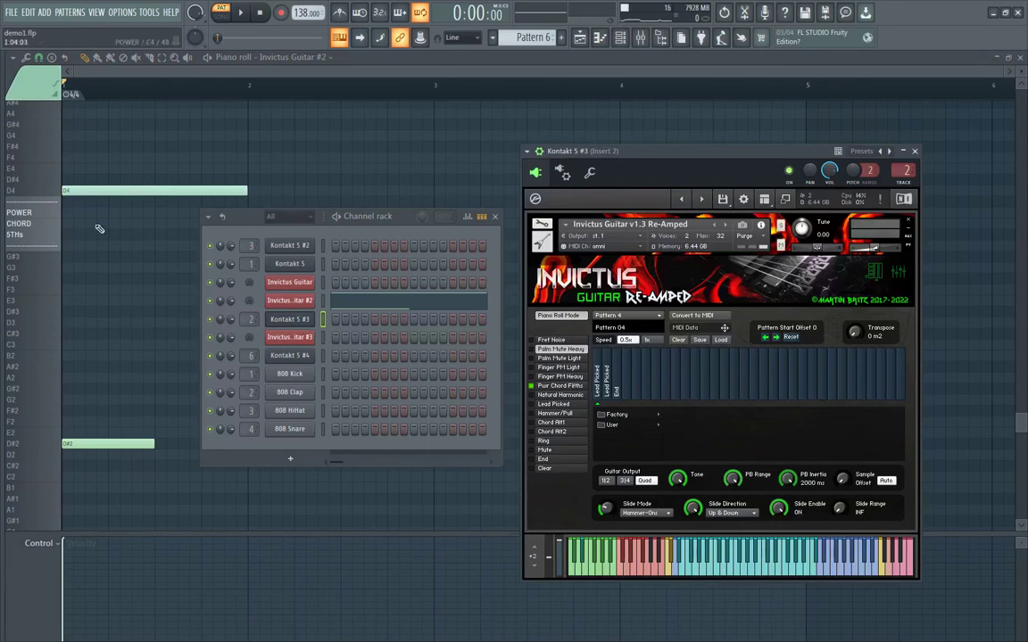
{"action": "left_click", "coordinate": [277, 75]}
{"action": "left_click", "coordinate": [240, 13]}
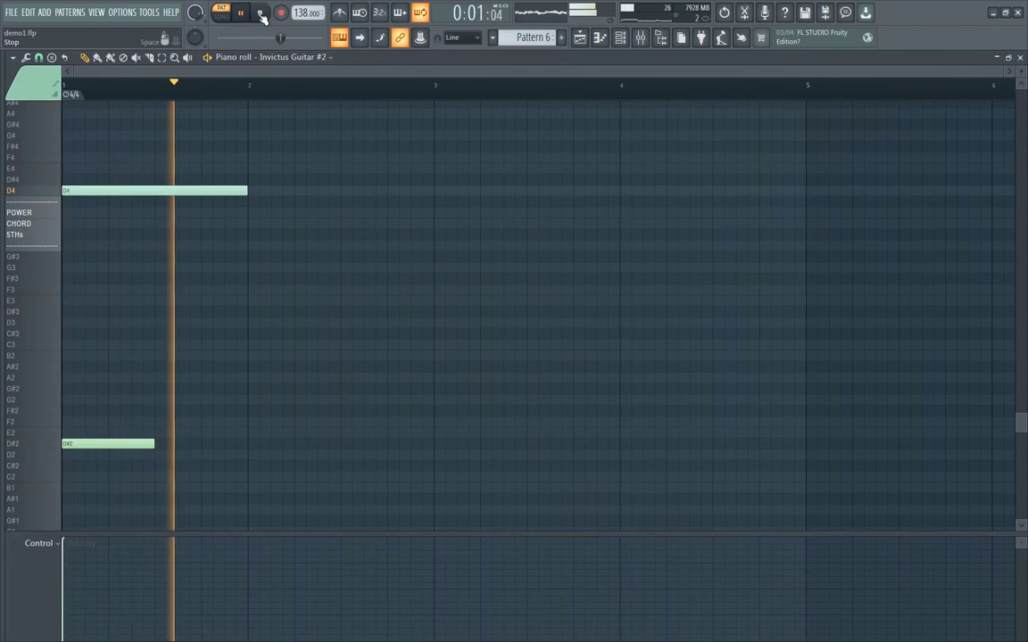
Audition the D4 note at lengths of two and three beats, leaving it two beats long.
{"action": "left_click_drag", "start_coordinate": [245, 191], "coordinate": [156, 206]}
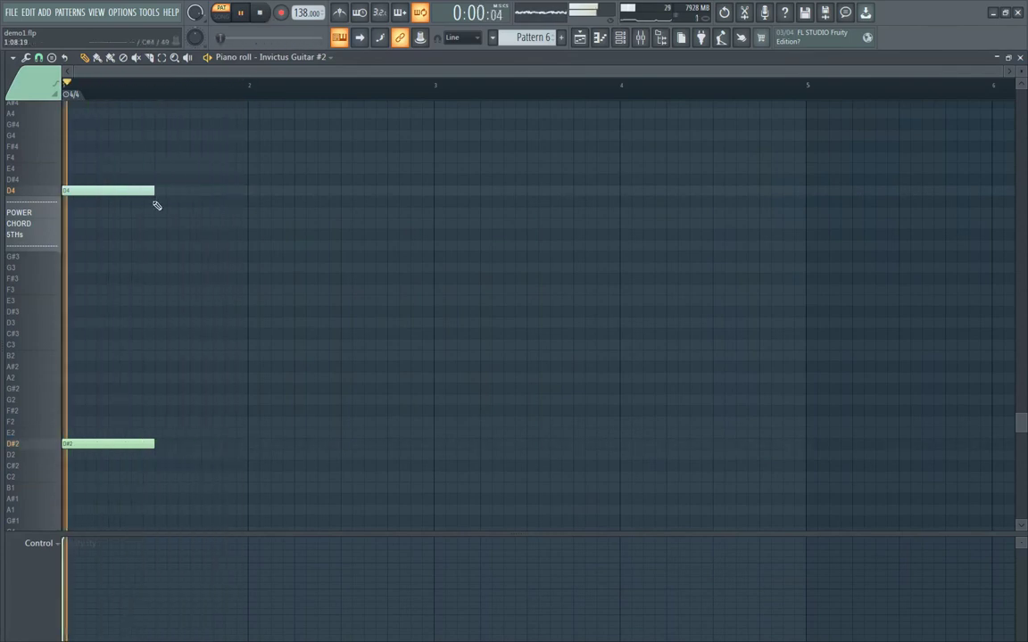
{"action": "left_click", "coordinate": [258, 12]}
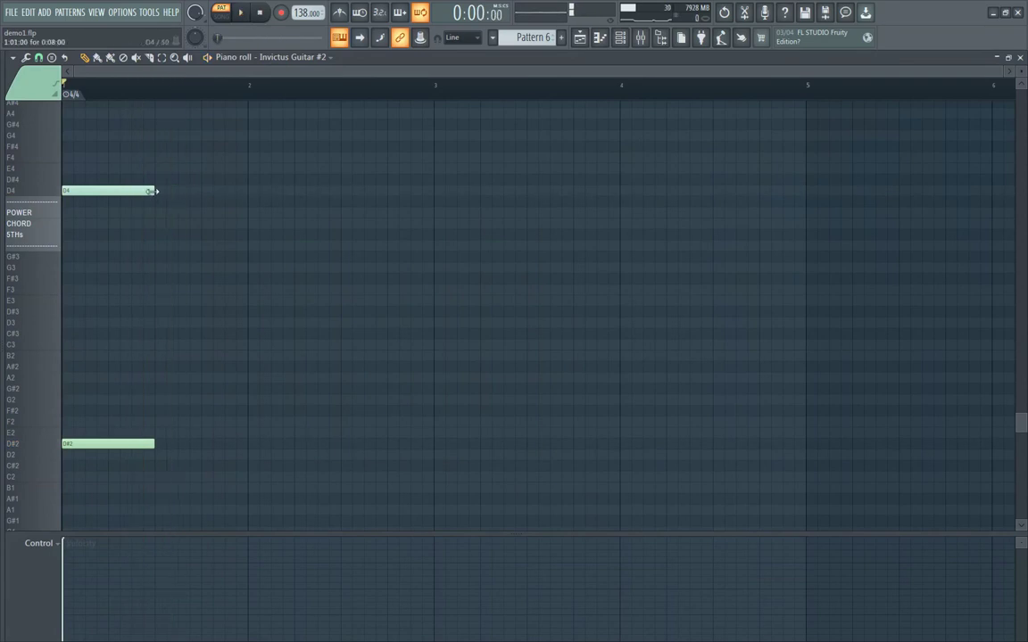
{"action": "left_click_drag", "start_coordinate": [153, 191], "coordinate": [201, 191]}
{"action": "key", "text": "space"}
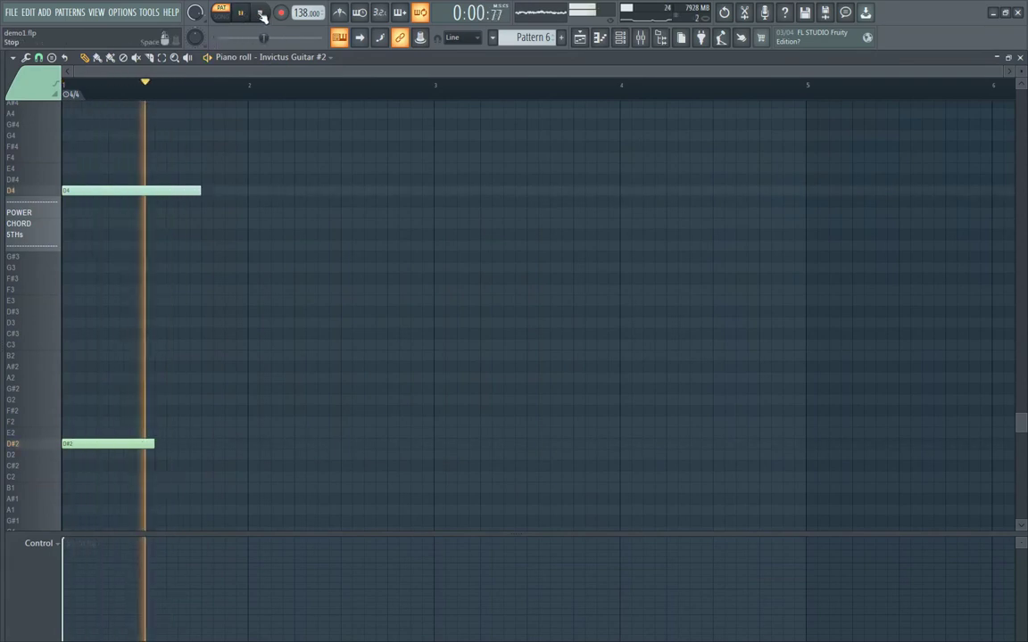
{"action": "left_click", "coordinate": [259, 13]}
{"action": "left_click_drag", "start_coordinate": [189, 189], "coordinate": [168, 195]}
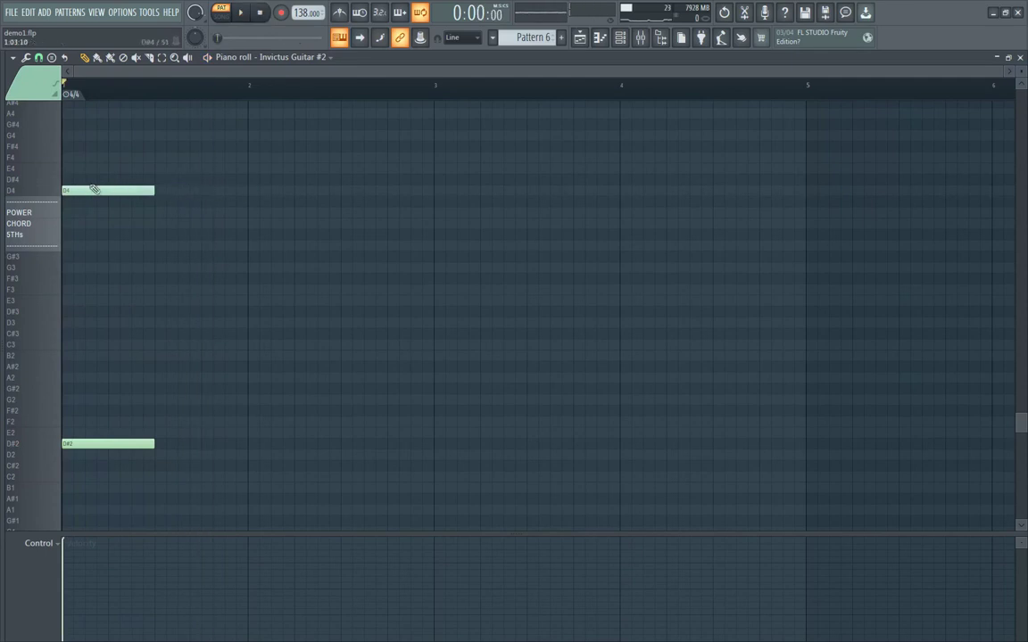
{"action": "scroll", "coordinate": [192, 284], "scroll_direction": "up", "scroll_amount": 3}
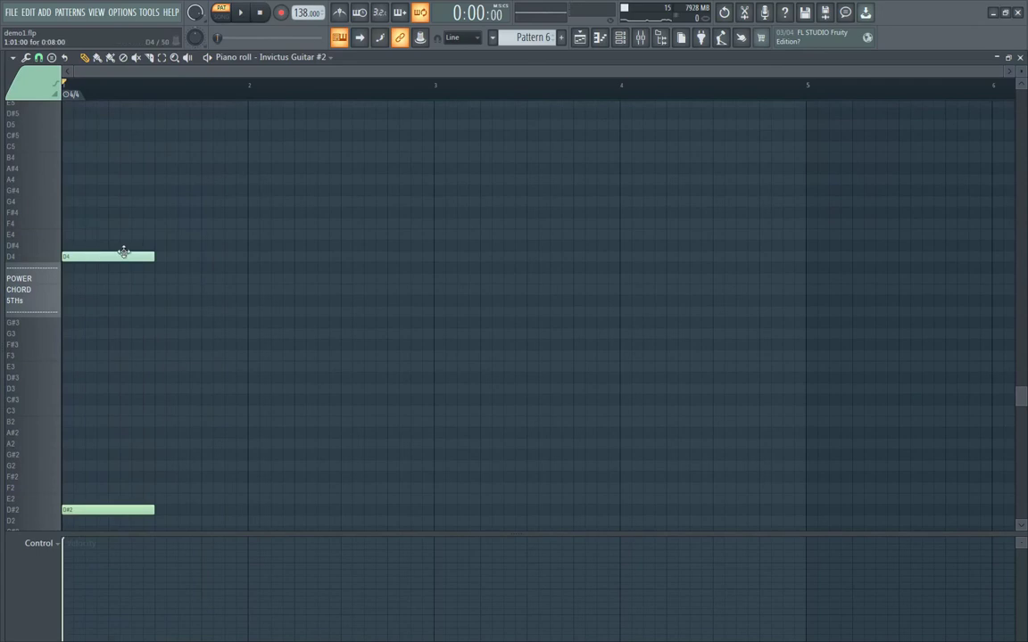
{"action": "scroll", "coordinate": [214, 342], "scroll_direction": "down", "scroll_amount": 3}
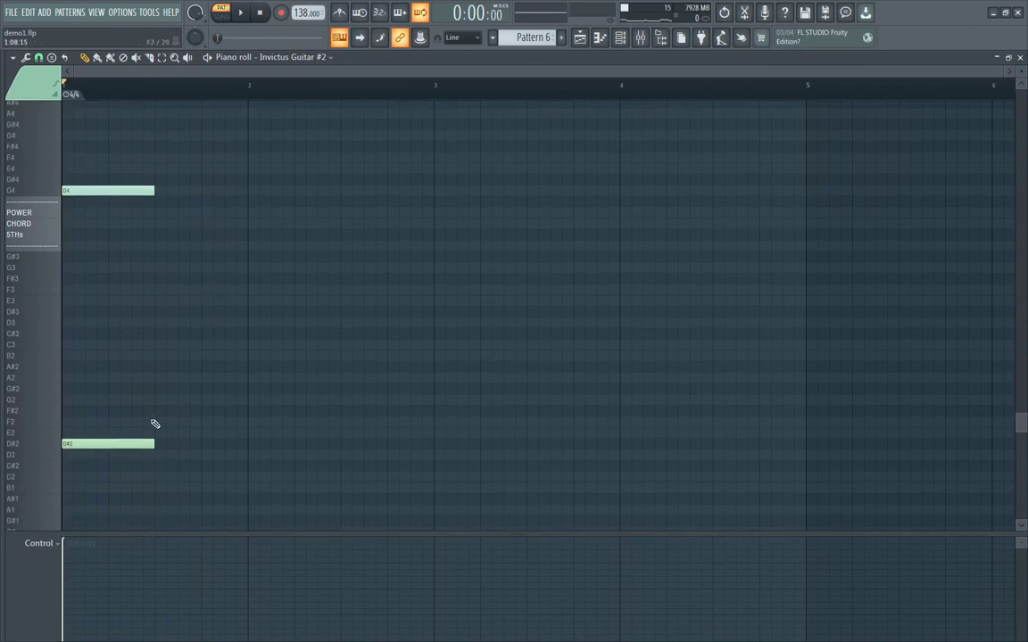
Show the playlist arrangement, arm recording and toggle the recording option on the transport twice.
{"action": "key", "text": "F7"}
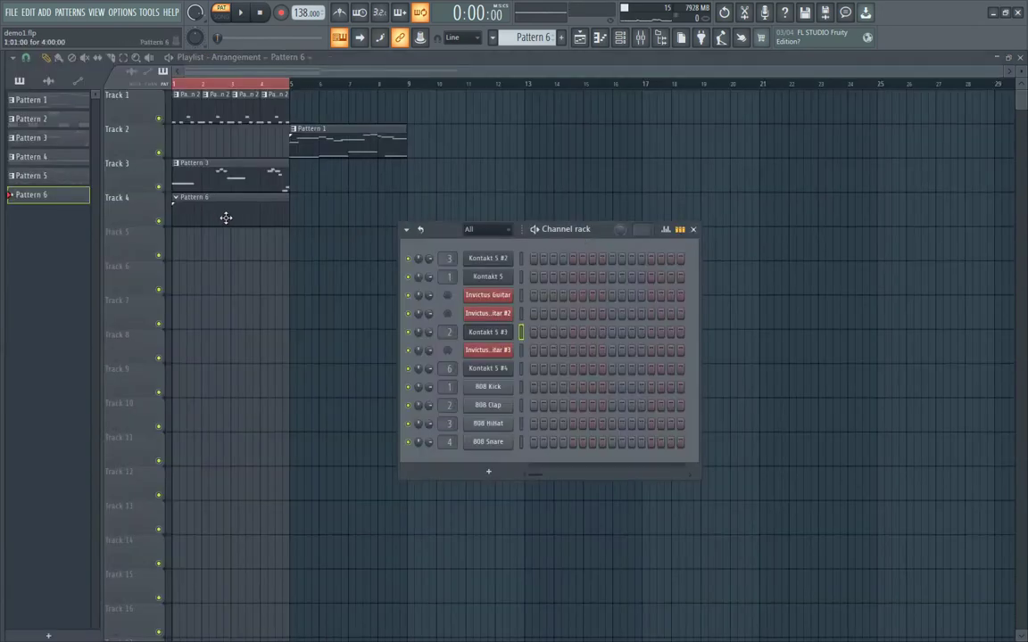
{"action": "key", "text": "F6"}
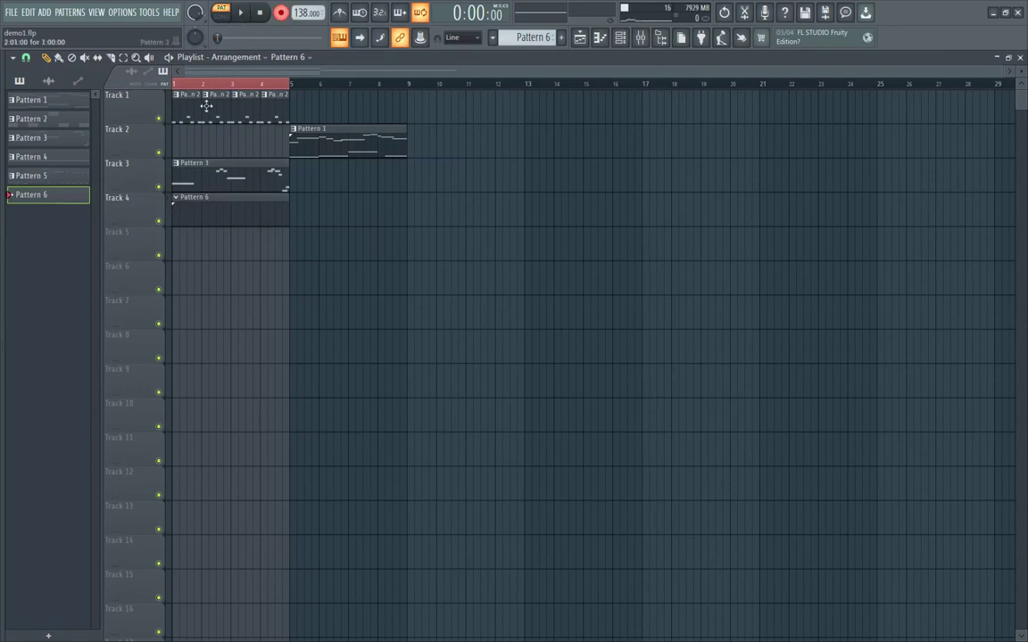
{"action": "left_click", "coordinate": [401, 14]}
{"action": "left_click", "coordinate": [399, 13]}
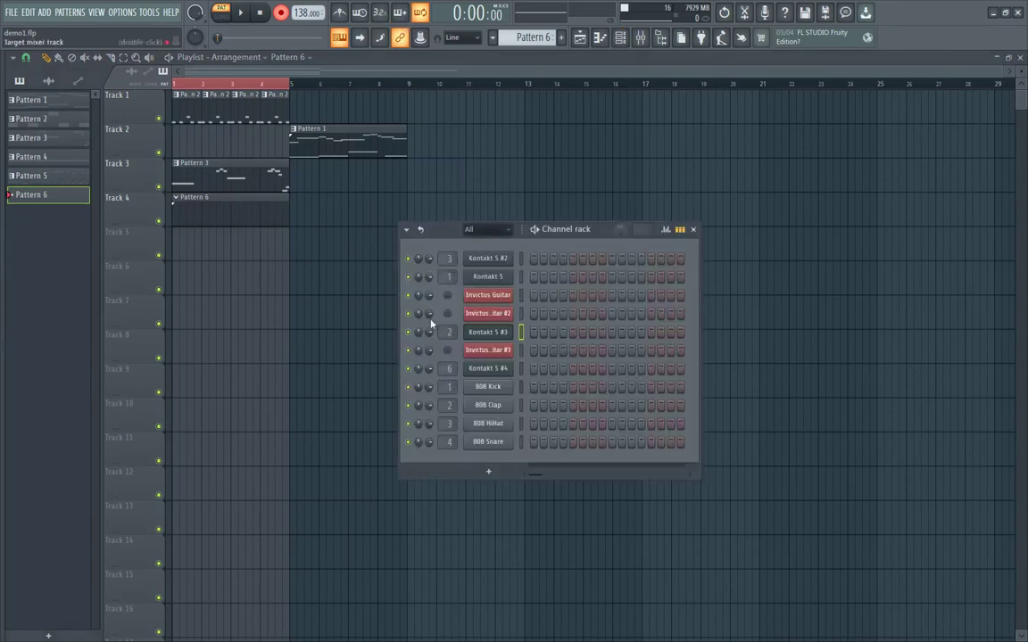
View Kontakt 5 #3's miscellaneous channel settings, return to the instrument and set its Transpose to +4 m2.
{"action": "left_click", "coordinate": [487, 337]}
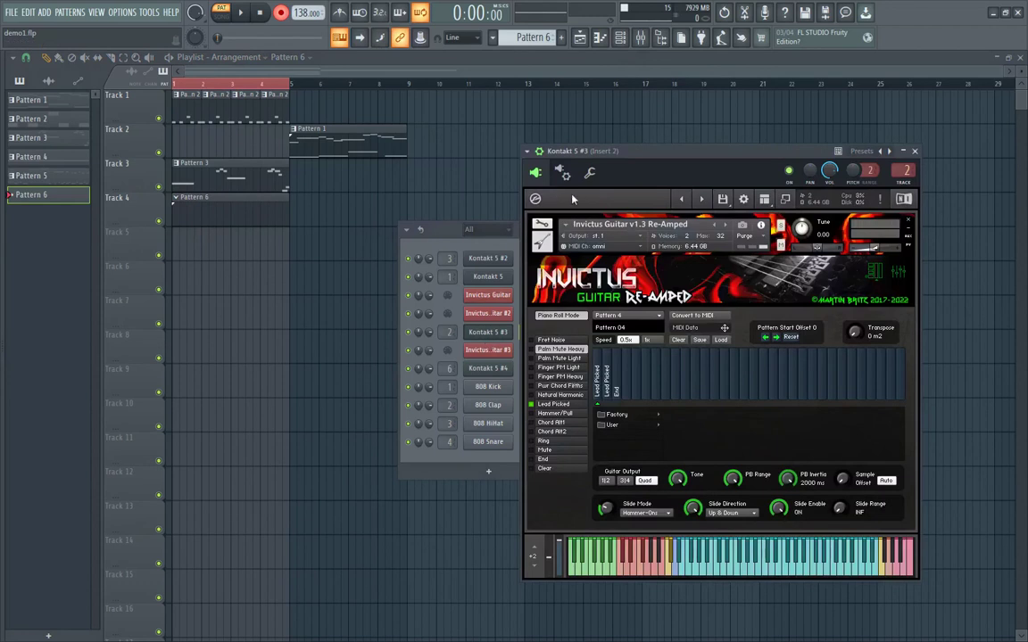
{"action": "left_click", "coordinate": [591, 172]}
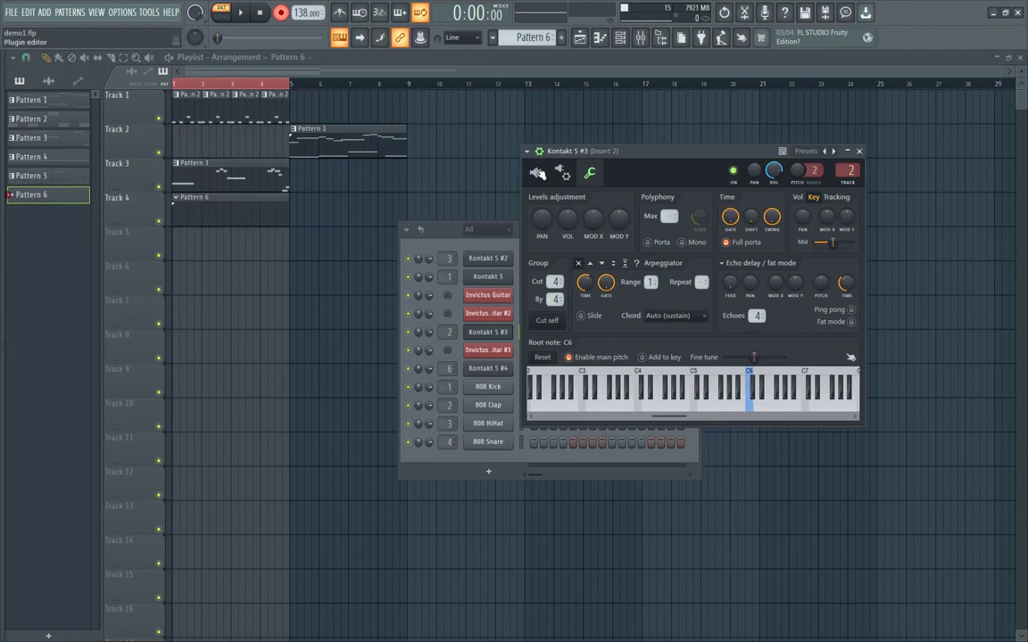
{"action": "left_click", "coordinate": [536, 173]}
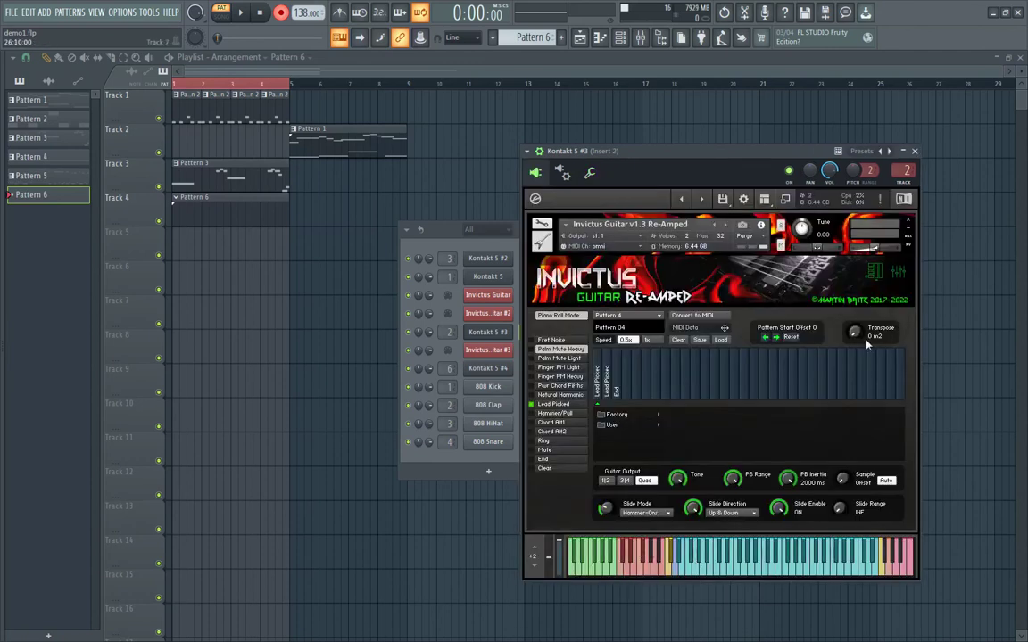
{"action": "mouse_move", "coordinate": [872, 330]}
{"action": "left_mouse_down"}
{"action": "mouse_move", "coordinate": [847, 314]}
{"action": "mouse_move", "coordinate": [863, 348]}
{"action": "left_mouse_up"}
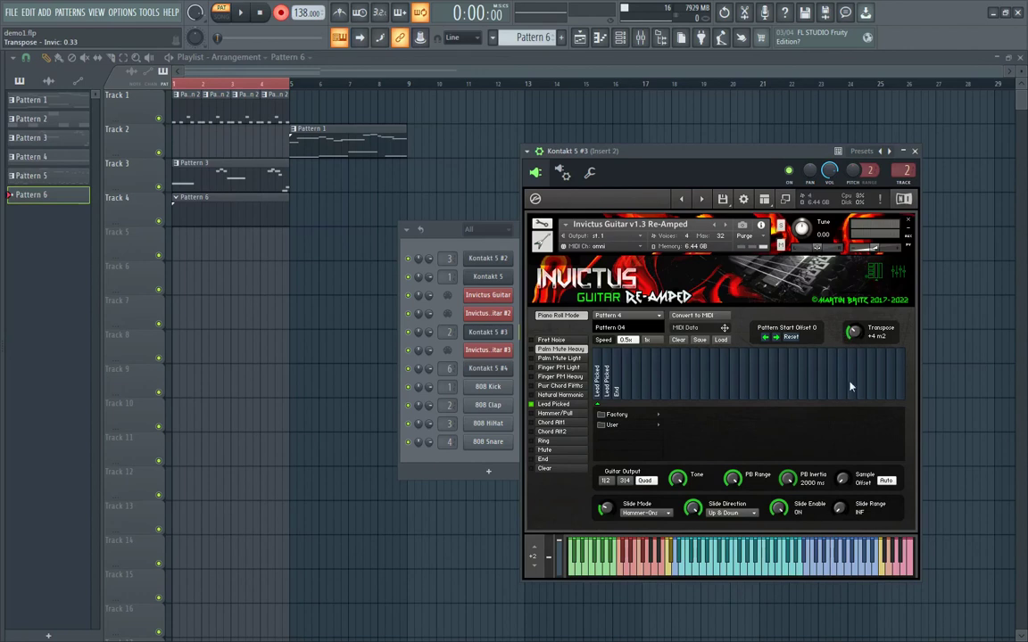
Record a guitar performance from Kontakt 5 #4 into Pattern 6 over the four-bar song loop and play it back.
{"action": "left_click", "coordinate": [242, 14]}
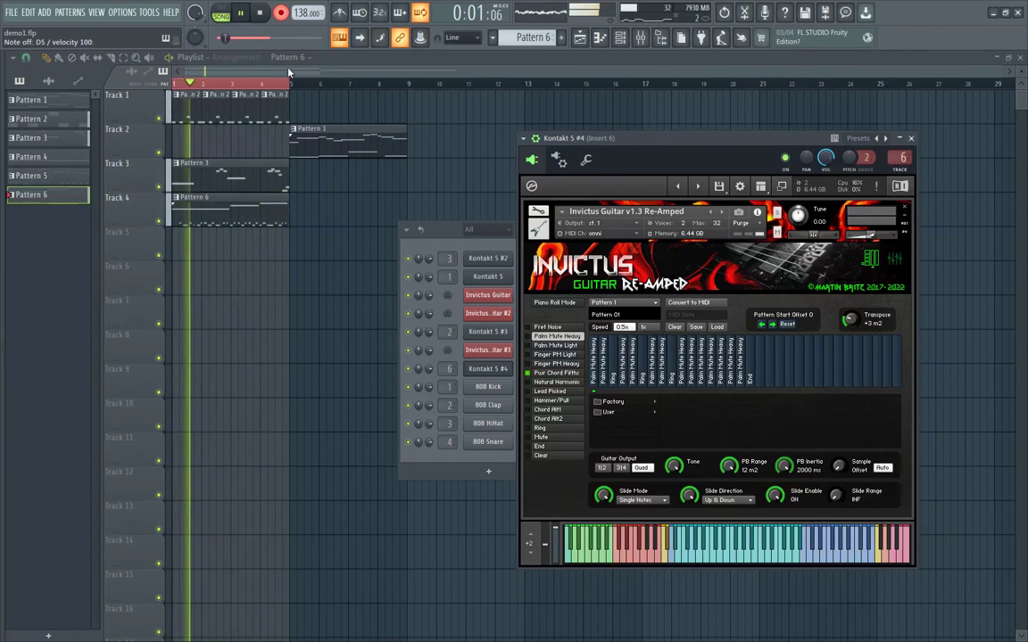
{"action": "left_click", "coordinate": [246, 17]}
{"action": "left_click", "coordinate": [245, 17]}
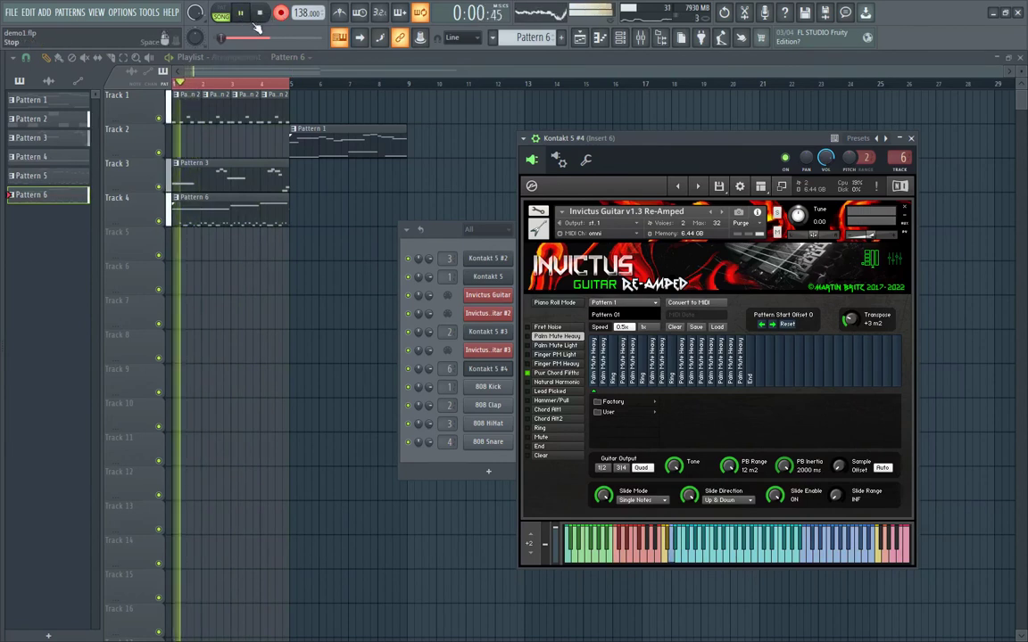
Open Pattern 6's recorded Kontakt 5 #4 notes in the piano roll, stop playback and quantize all of them.
{"action": "double_click", "coordinate": [213, 223]}
{"action": "scroll", "coordinate": [218, 268], "scroll_direction": "up", "scroll_amount": 3}
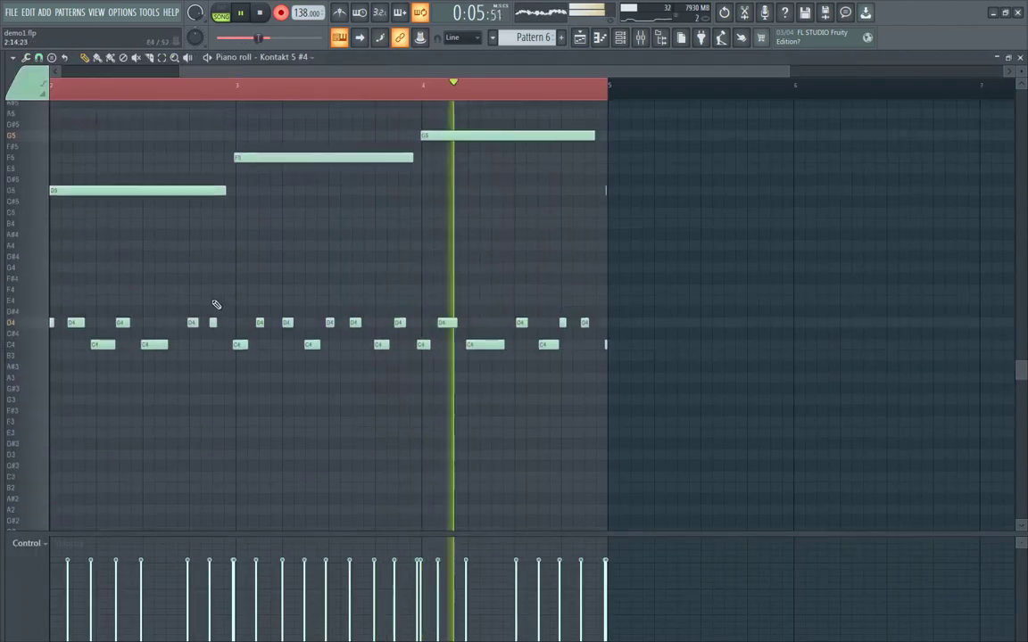
{"action": "scroll", "coordinate": [360, 73], "scroll_direction": "up", "scroll_amount": 2}
{"action": "key", "text": "space"}
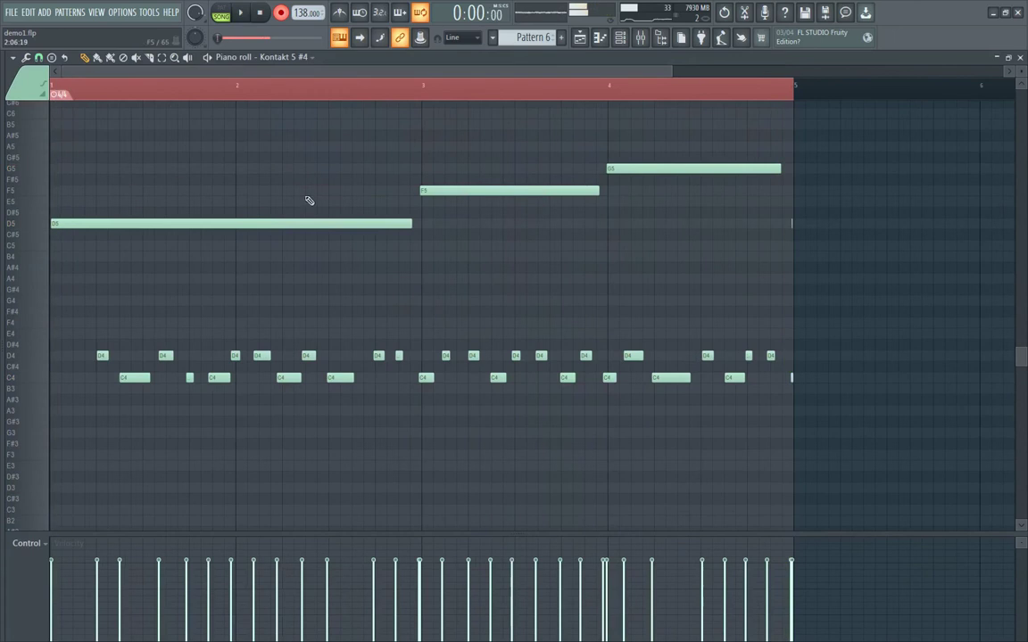
{"action": "key", "text": "ctrl+a"}
{"action": "left_click", "coordinate": [37, 57]}
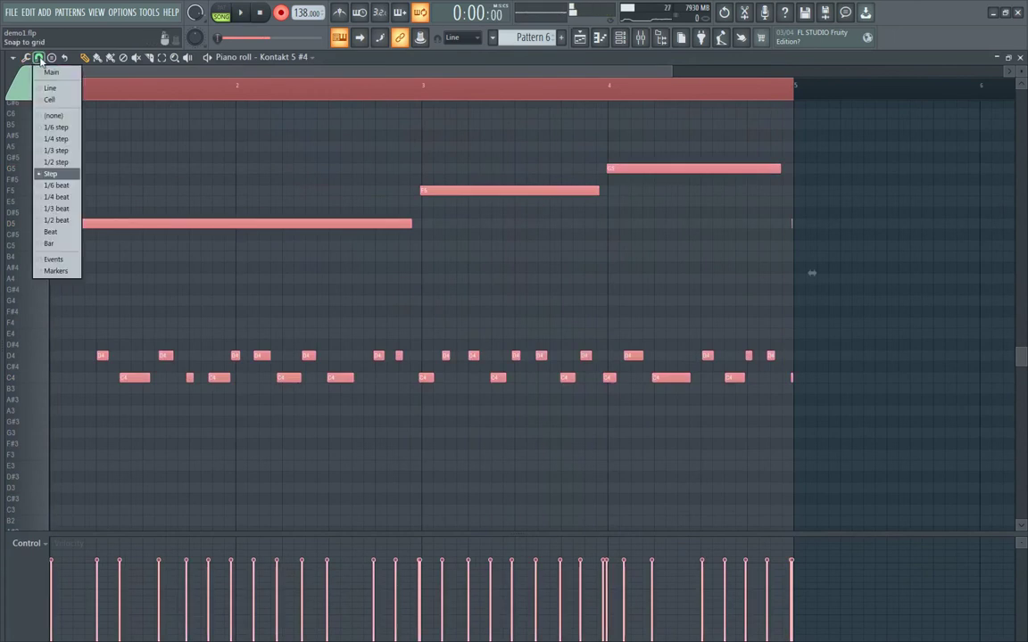
{"action": "left_click", "coordinate": [25, 57]}
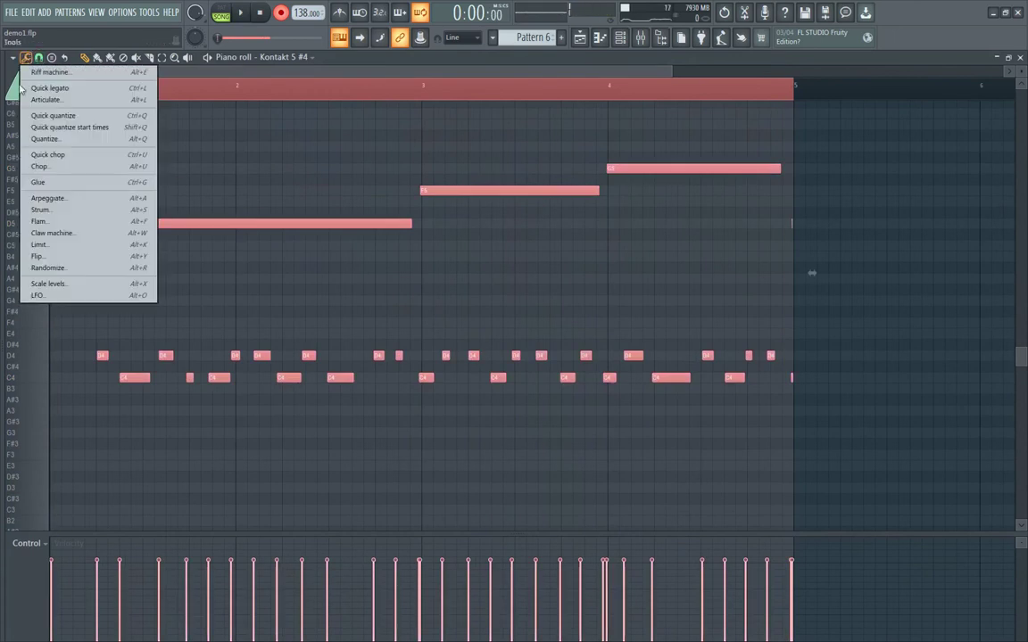
{"action": "left_click", "coordinate": [54, 140]}
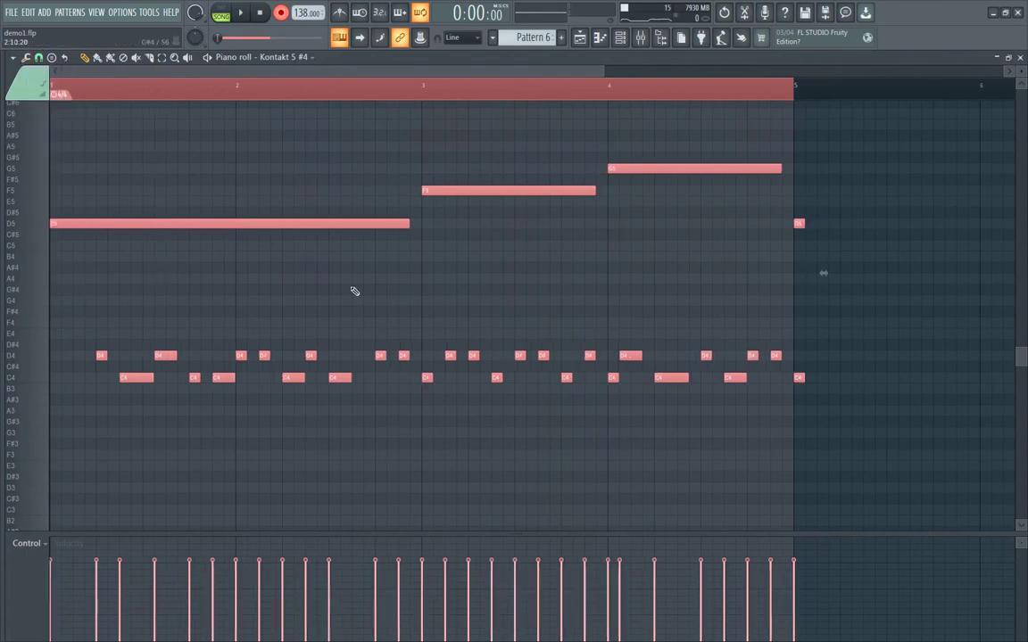
Audition the quantized notes, move bar 1's second D4 note one step earlier and shorten the preceding C4 note to meet it.
{"action": "key", "text": "space"}
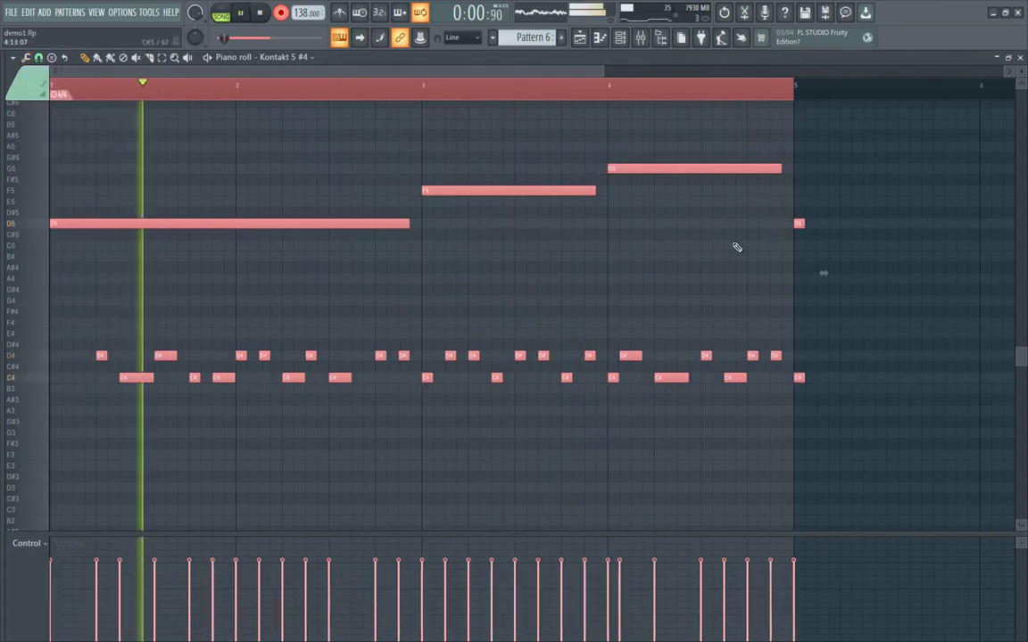
{"action": "key", "text": "space"}
{"action": "left_click_drag", "start_coordinate": [165, 355], "coordinate": [157, 378]}
{"action": "key", "text": "space"}
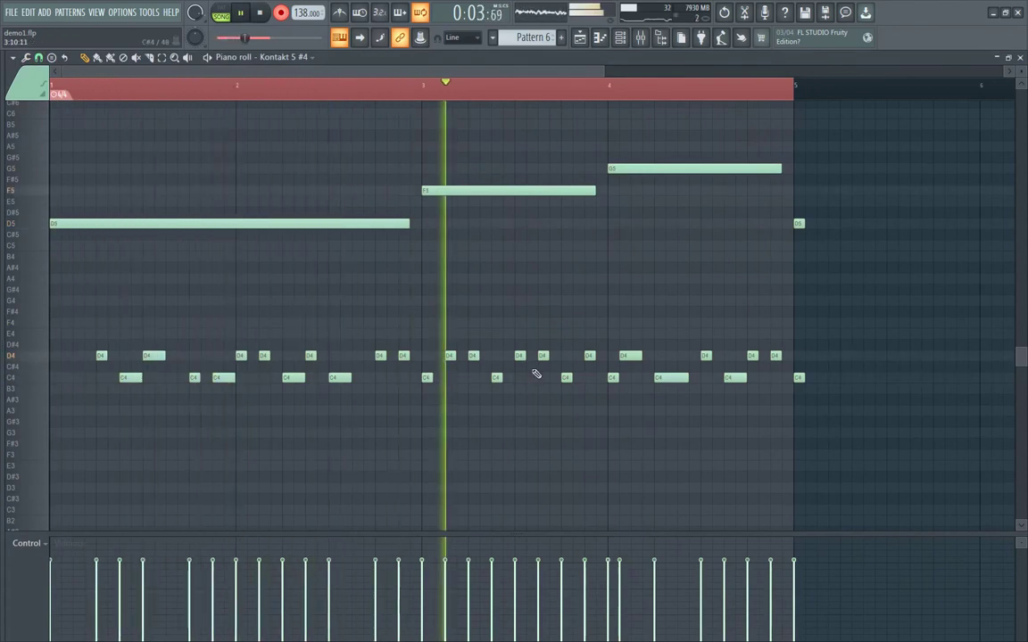
Delete the stray C4 and D5 notes at bar 5 and move bar 4's D4 note one step later.
{"action": "right_click", "coordinate": [798, 377]}
{"action": "right_click", "coordinate": [798, 223]}
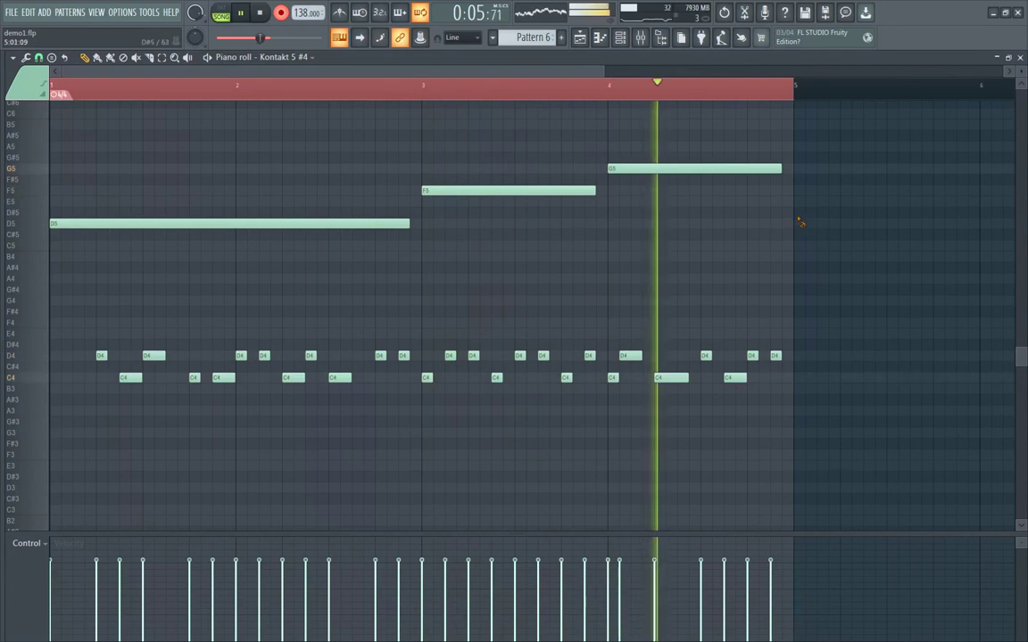
{"action": "left_click_drag", "start_coordinate": [625, 359], "coordinate": [635, 356]}
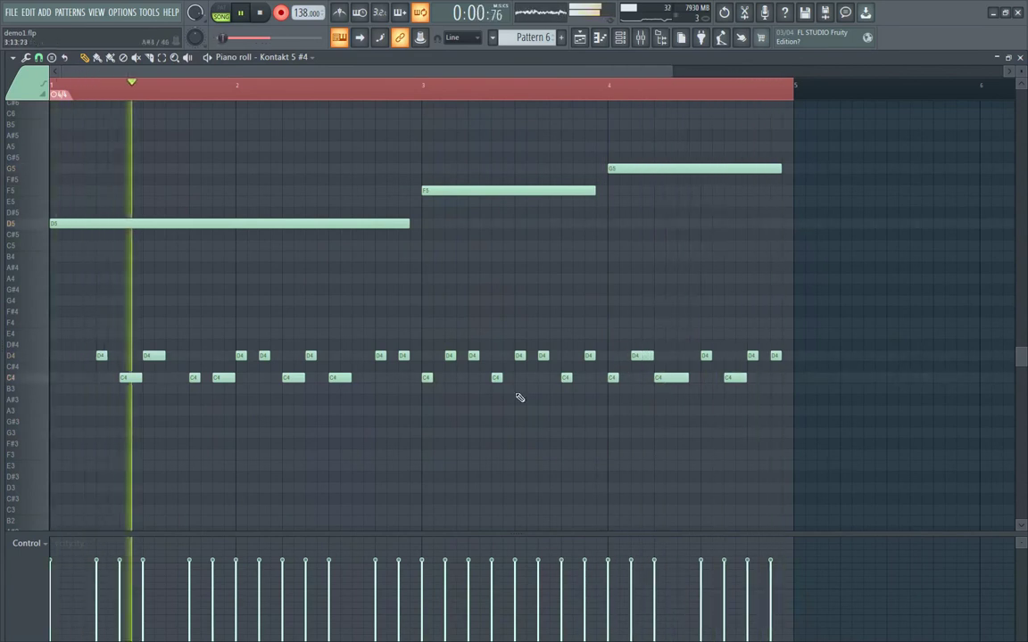
Add two-step notes to bar 1, C4 on steps 1 and 11 and D4 on step 3, auditioning the result.
{"action": "key", "text": "space"}
{"action": "left_click", "coordinate": [62, 377]}
{"action": "left_click", "coordinate": [80, 356]}
{"action": "key", "text": "space"}
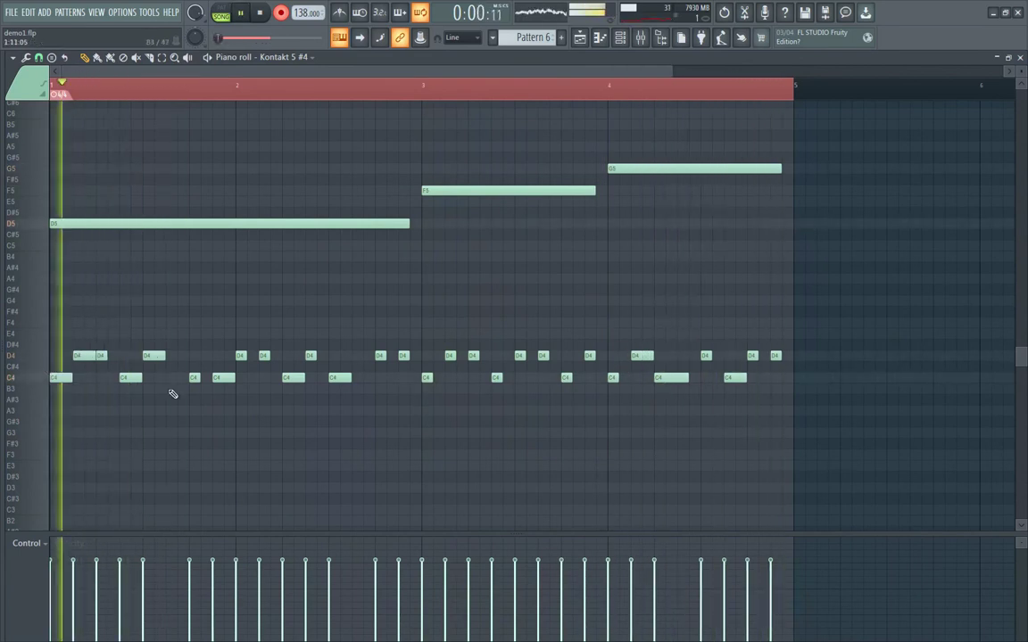
{"action": "left_click", "coordinate": [175, 377]}
{"action": "key", "text": "space"}
{"action": "key", "text": "space"}
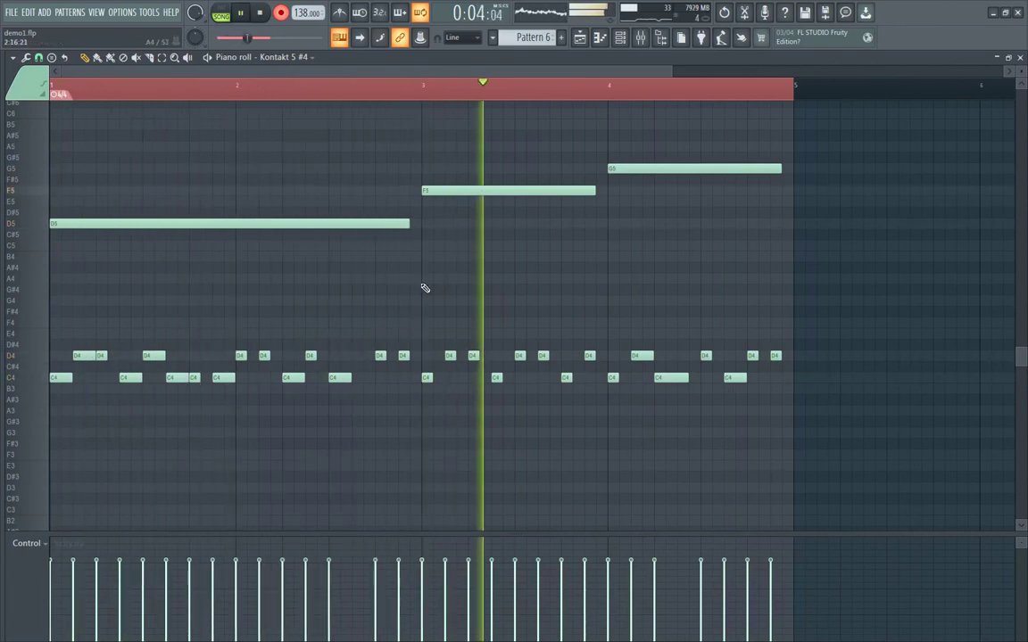
{"action": "left_click", "coordinate": [27, 82]}
{"action": "key", "text": "space"}
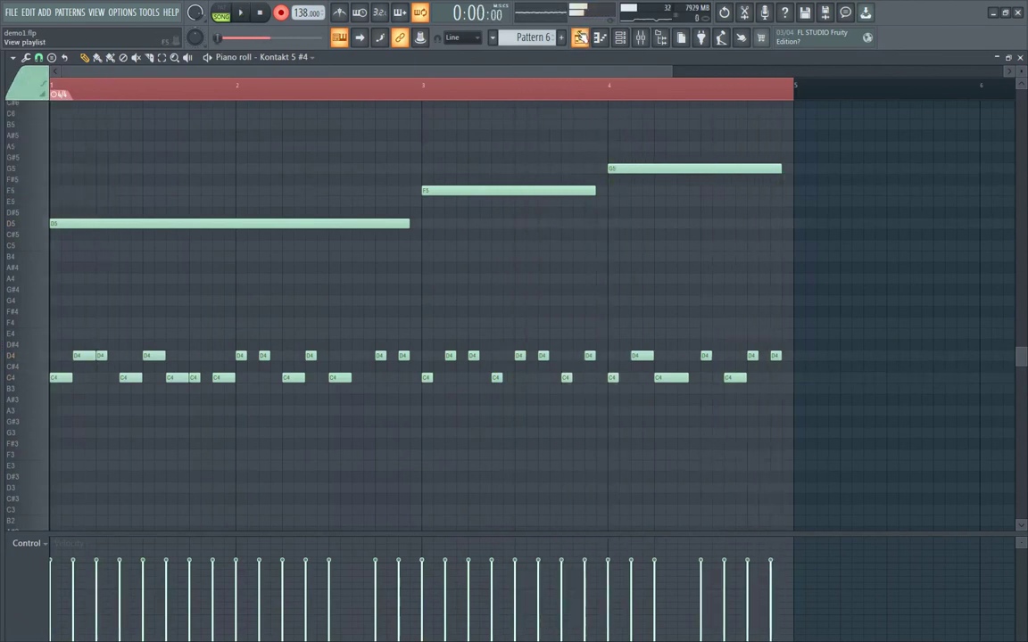
Cut Kontakt 5 #4's notes, paste them into the Invictus Guitar #3 channel and open them in its piano roll.
{"action": "key", "text": "F5"}
{"action": "key", "text": "F6"}
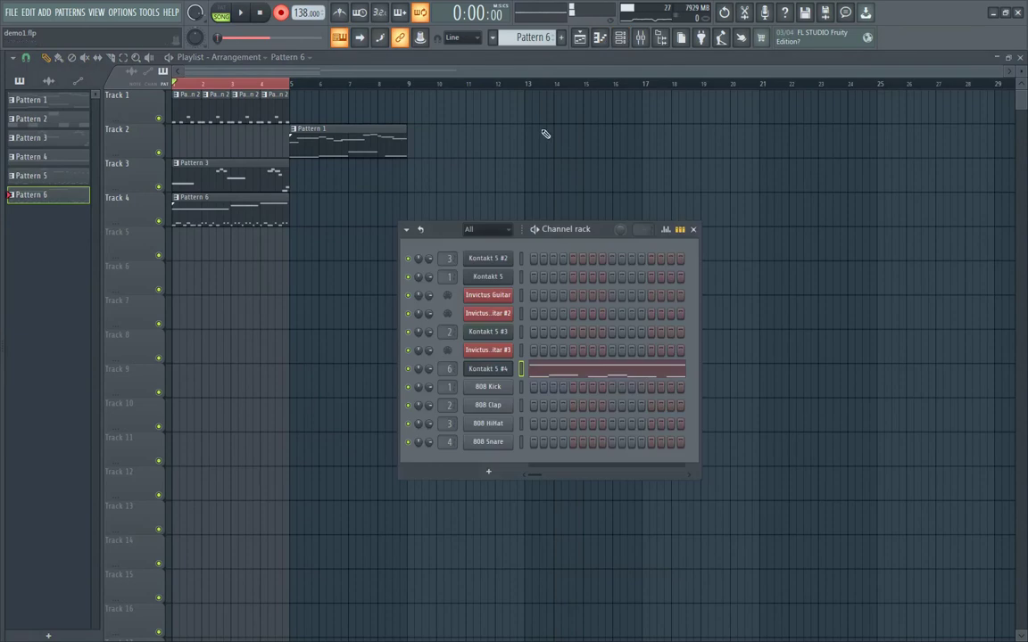
{"action": "left_click", "coordinate": [490, 370]}
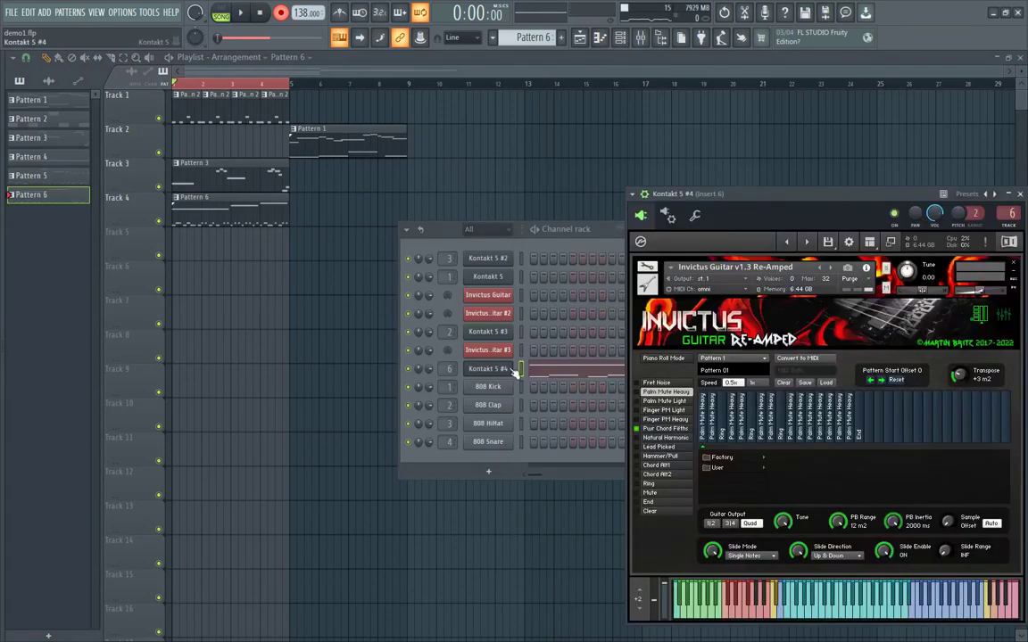
{"action": "right_click", "coordinate": [484, 368]}
{"action": "left_click", "coordinate": [535, 366]}
{"action": "right_click", "coordinate": [488, 350]}
{"action": "left_click", "coordinate": [535, 357]}
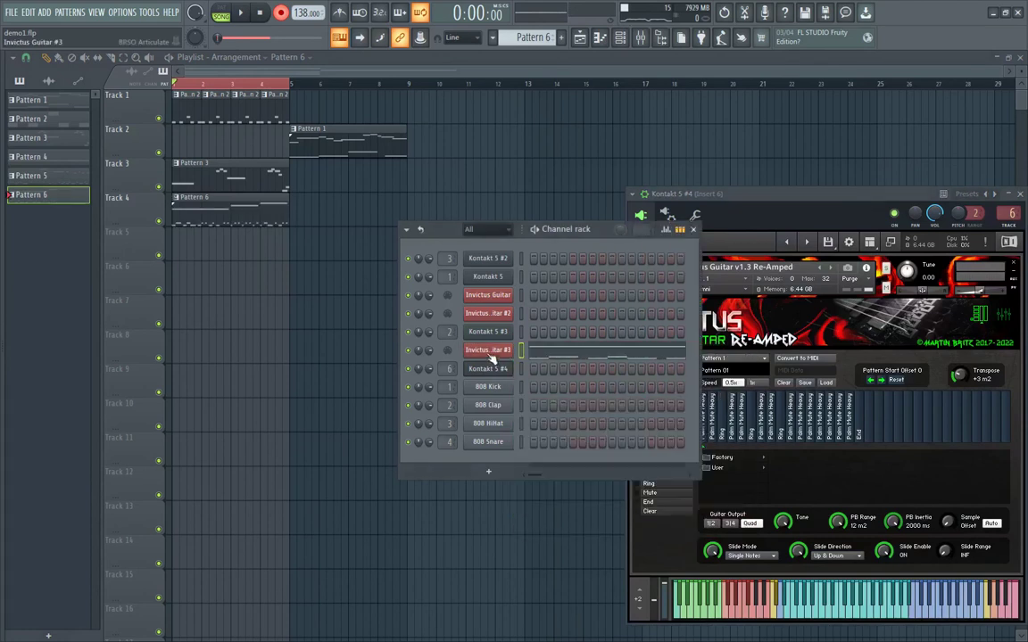
{"action": "left_click", "coordinate": [603, 355]}
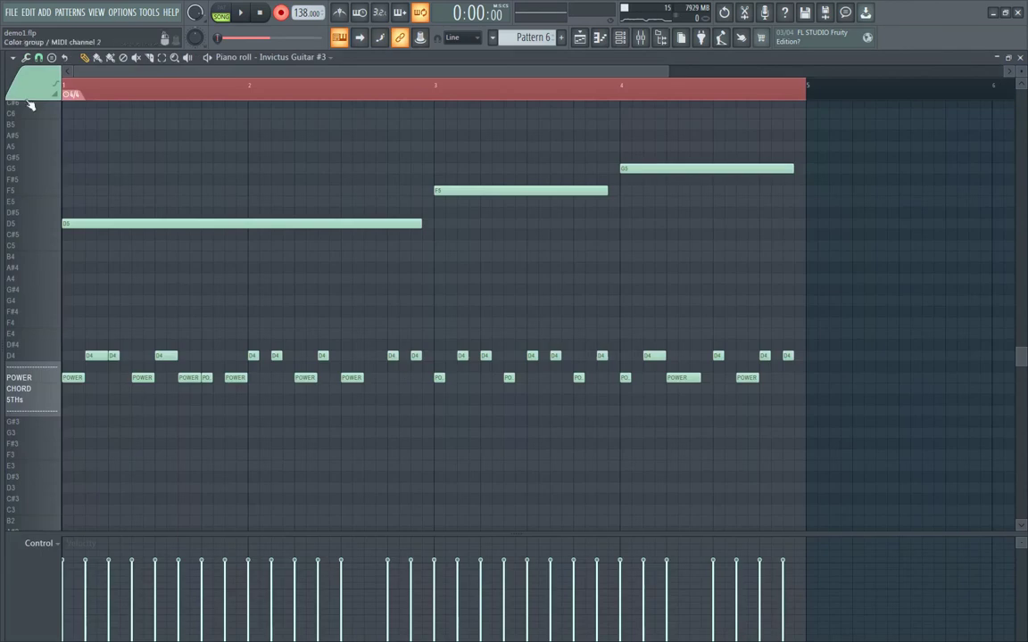
{"action": "left_click", "coordinate": [12, 57]}
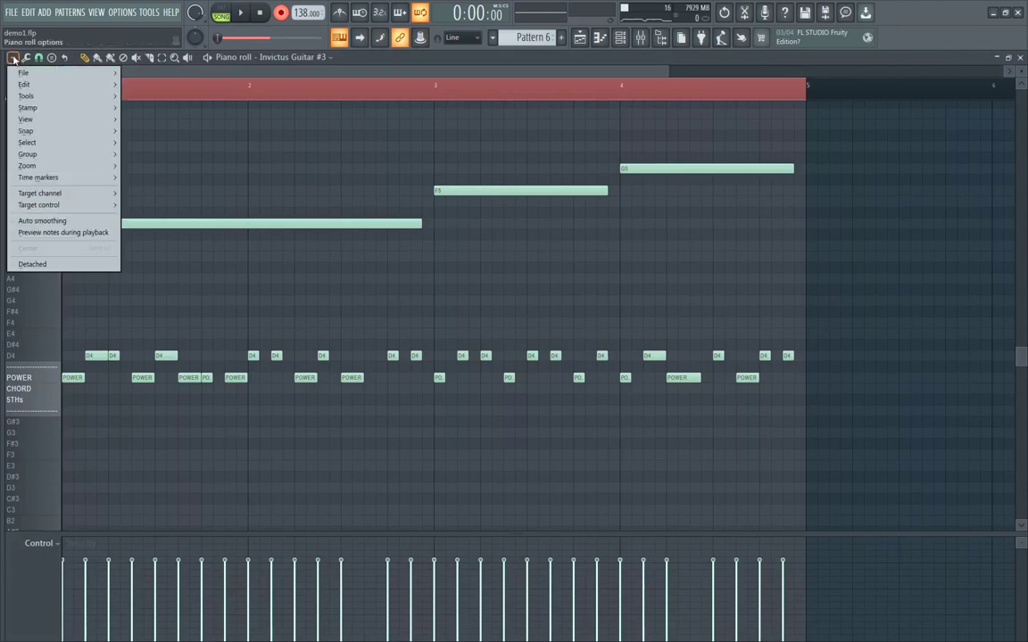
{"action": "left_click", "coordinate": [39, 57]}
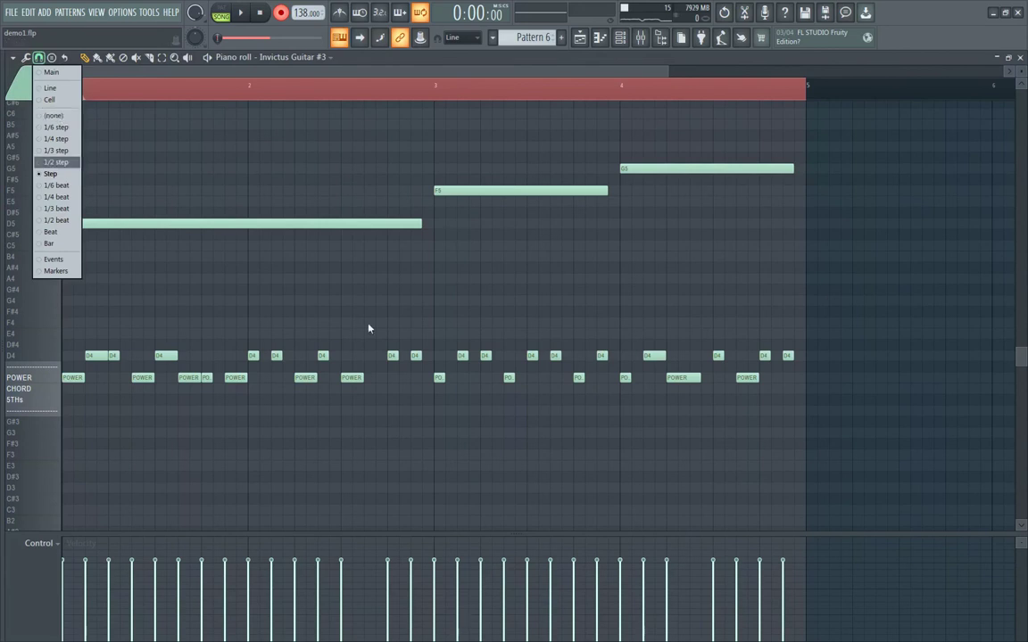
{"action": "left_click", "coordinate": [65, 119]}
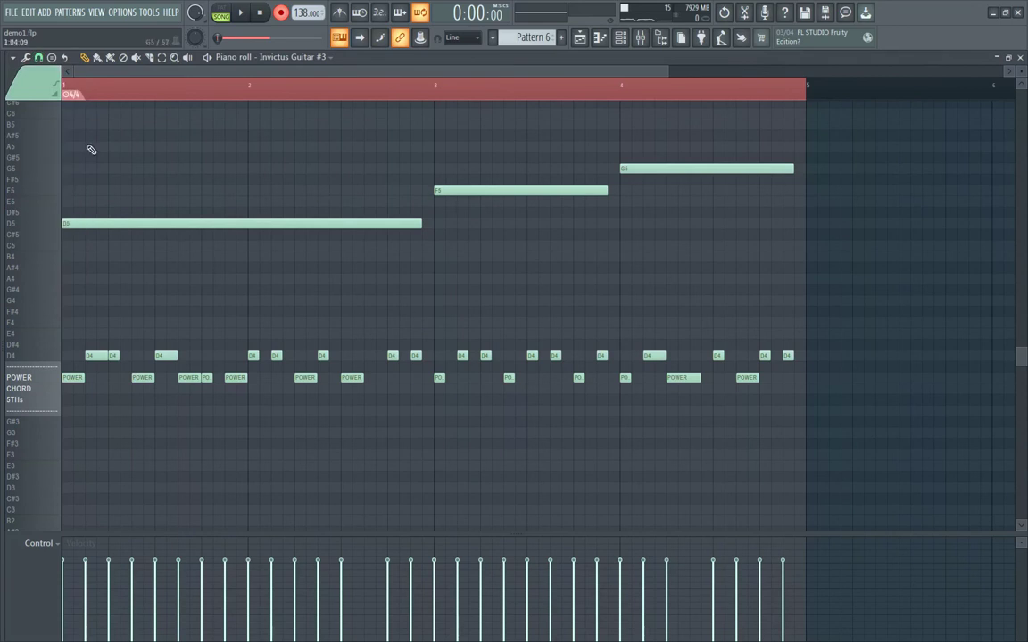
Show the NORMAL articulation's note names and transpose all Invictus Guitar #3 notes down one octave.
{"action": "left_click", "coordinate": [29, 89]}
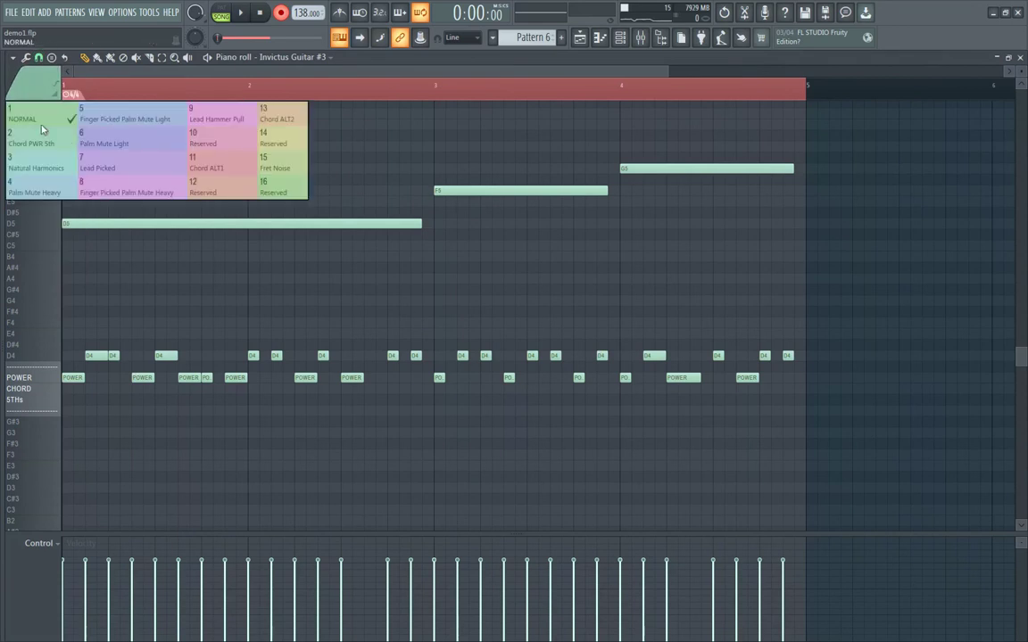
{"action": "left_click", "coordinate": [24, 119]}
{"action": "scroll", "coordinate": [170, 339], "scroll_direction": "down", "scroll_amount": 3}
{"action": "scroll", "coordinate": [161, 334], "scroll_direction": "up", "scroll_amount": 1}
{"action": "key", "text": "ctrl+a"}
{"action": "left_click_drag", "start_coordinate": [101, 161], "coordinate": [79, 291]}
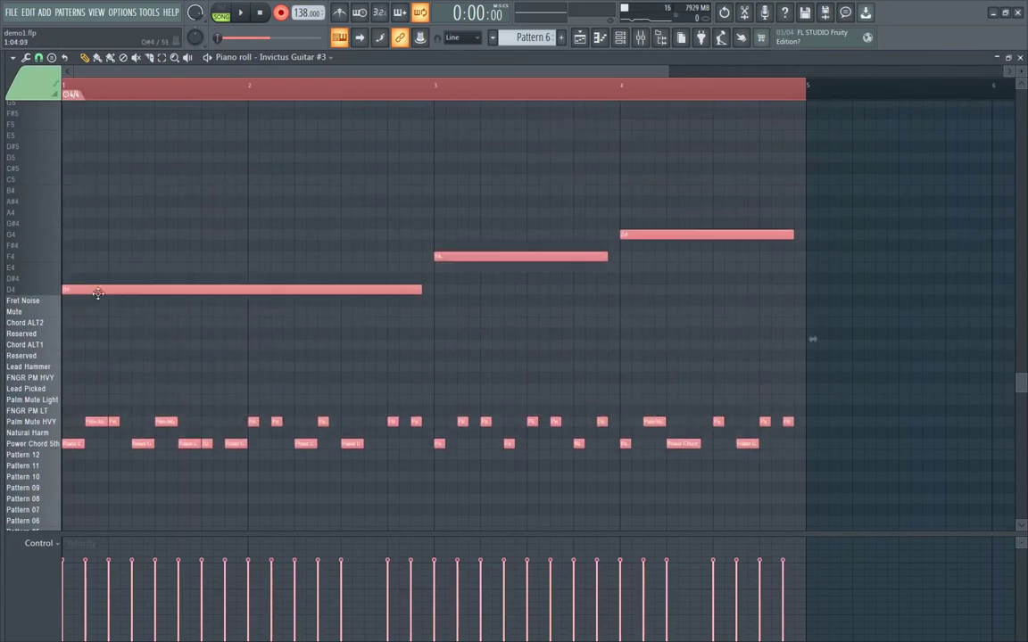
{"action": "scroll", "coordinate": [145, 316], "scroll_direction": "down", "scroll_amount": 2}
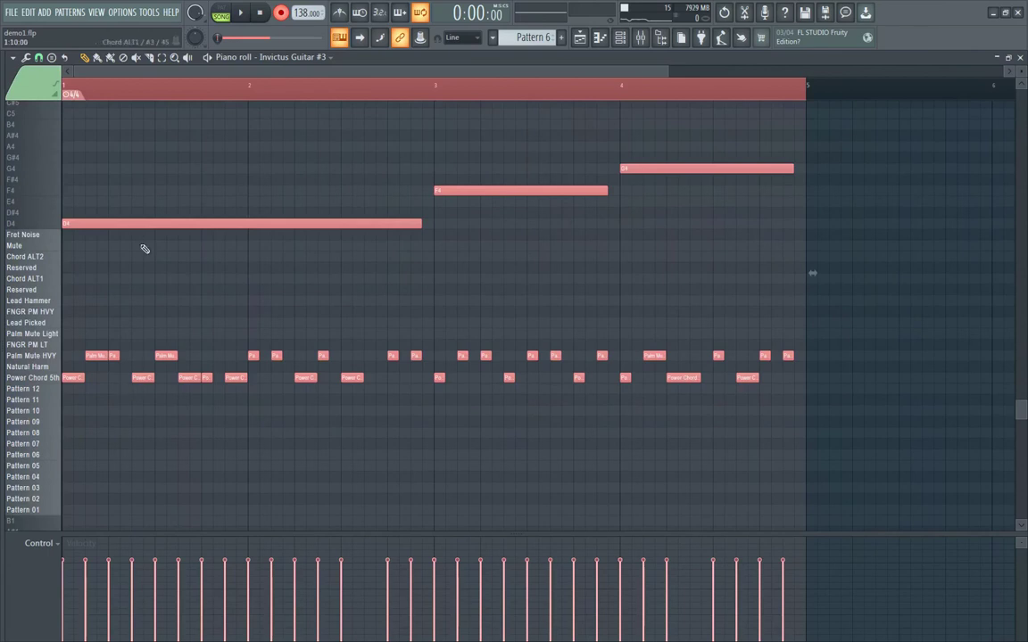
Audition the transposed notes from the loop start, stop playback and turn recording off.
{"action": "scroll", "coordinate": [338, 400], "scroll_direction": "up", "scroll_amount": 2}
{"action": "key", "text": "space"}
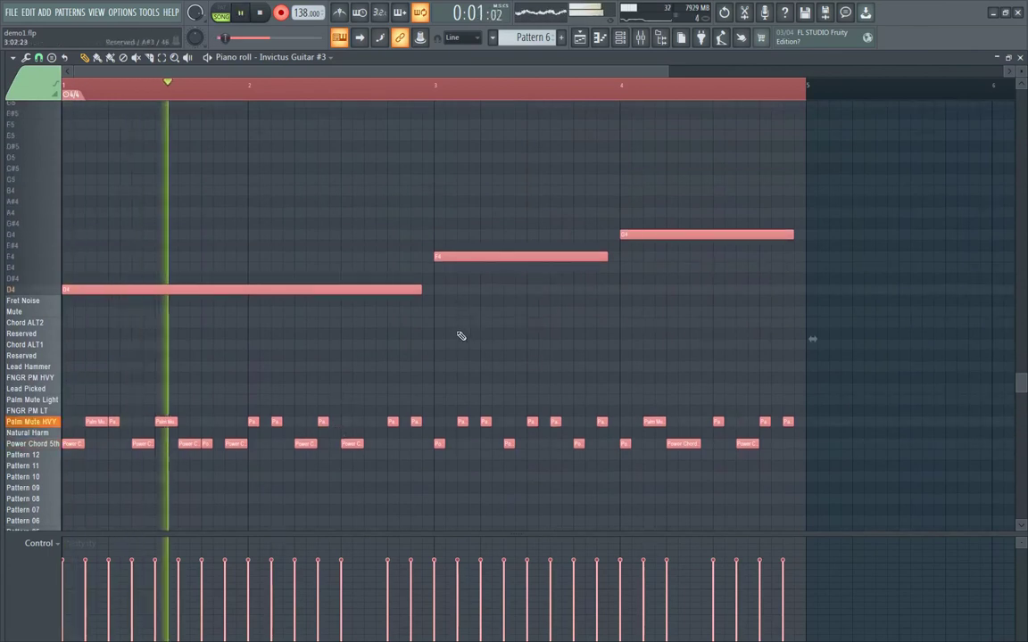
{"action": "scroll", "coordinate": [332, 228], "scroll_direction": "down", "scroll_amount": 3}
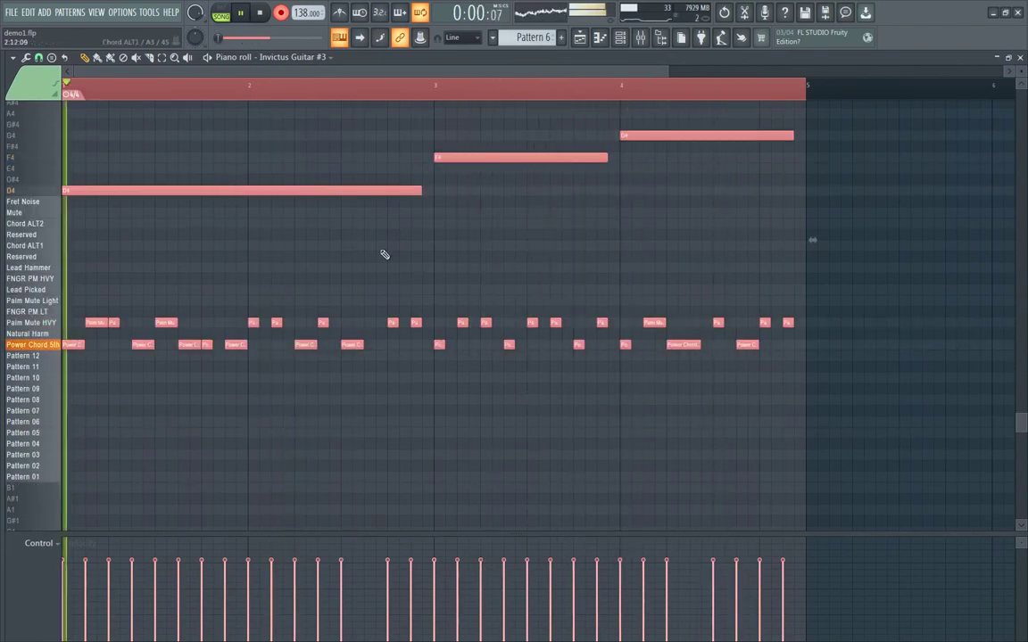
{"action": "left_click", "coordinate": [260, 23]}
{"action": "scroll", "coordinate": [209, 330], "scroll_direction": "down", "scroll_amount": 2}
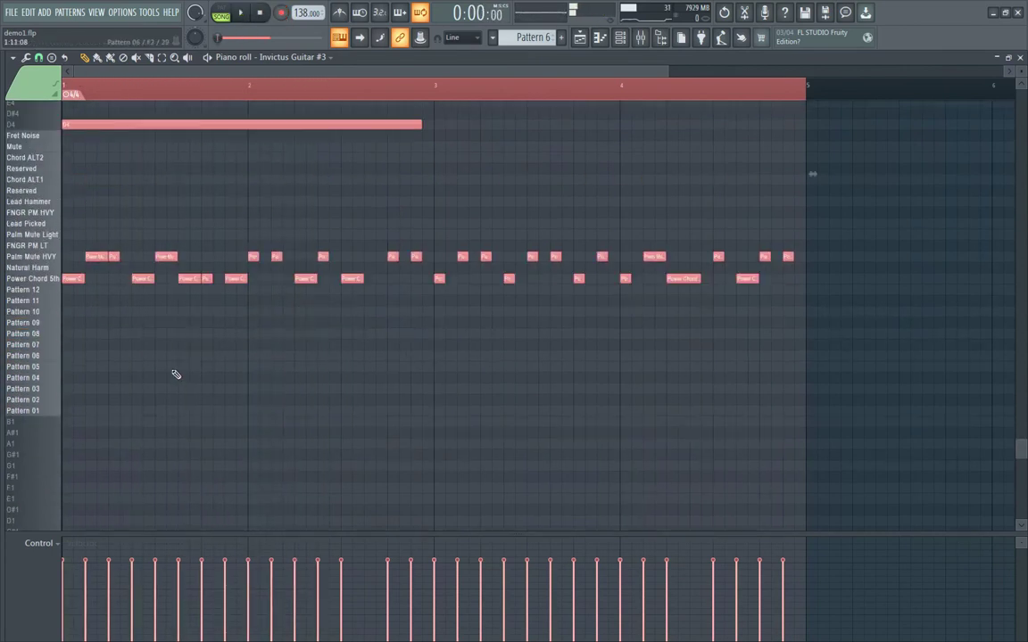
{"action": "scroll", "coordinate": [267, 375], "scroll_direction": "up", "scroll_amount": 3}
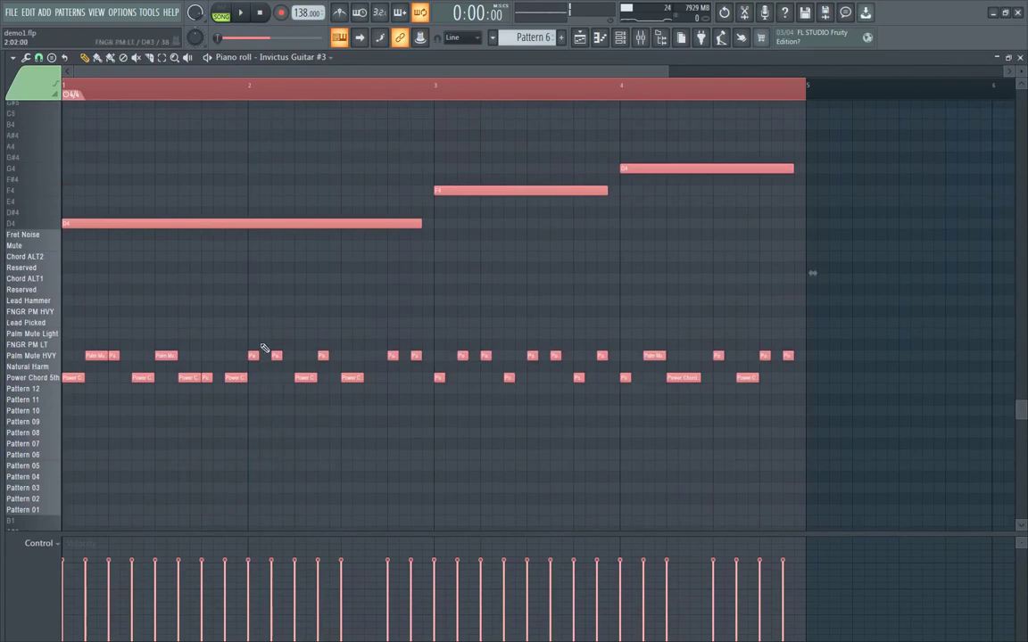
Draw a half-bar Pattern 01 trigger note at the start of bar 1 and audition it.
{"action": "scroll", "coordinate": [223, 330], "scroll_direction": "down", "scroll_amount": 2}
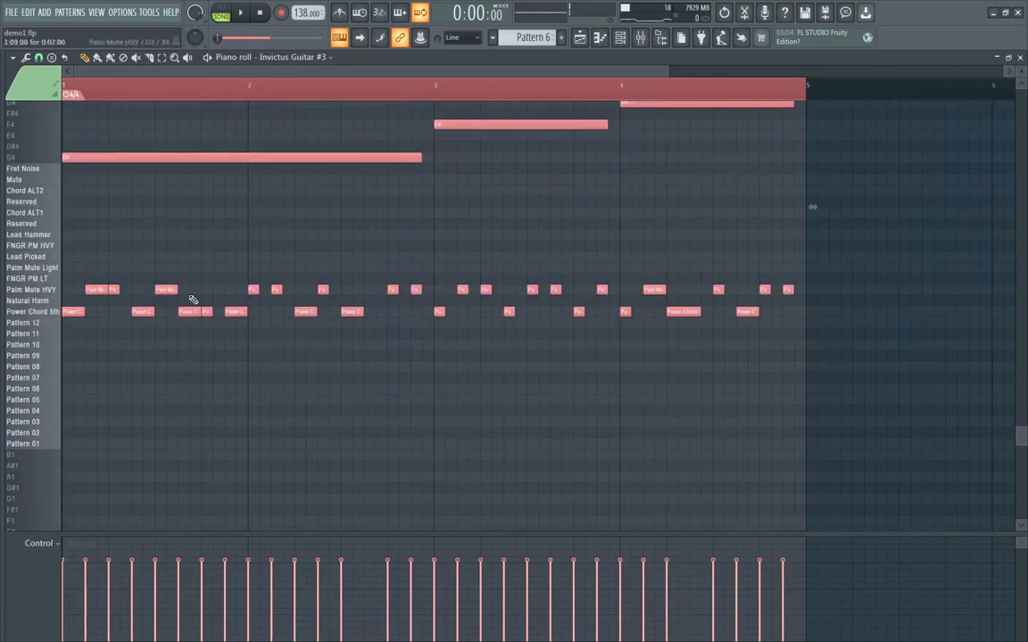
{"action": "left_click", "coordinate": [73, 447]}
{"action": "left_click_drag", "start_coordinate": [89, 446], "coordinate": [153, 445]}
{"action": "key", "text": "space"}
{"action": "key", "text": "space"}
Add a Pattern 04 trigger note, audition it, and make it one beat long directly after the Pattern 01 trigger.
{"action": "left_click", "coordinate": [253, 422]}
{"action": "key", "text": "space"}
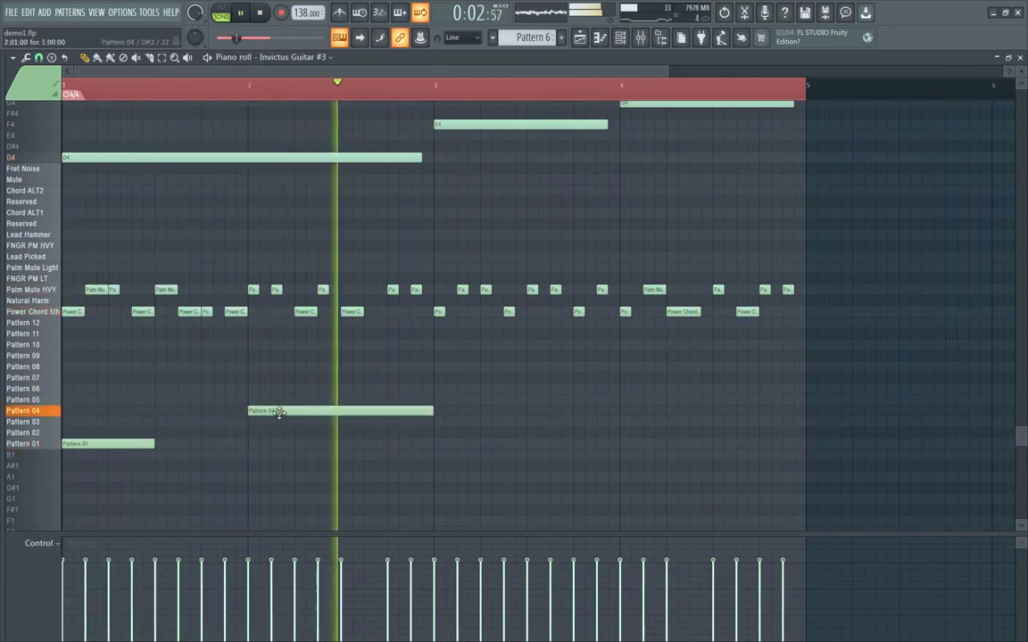
{"action": "key", "text": "space"}
{"action": "left_click_drag", "start_coordinate": [342, 408], "coordinate": [200, 411]}
View the pattern settings in Kontakt 5 #4's Invictus Guitar interface and return to the piano roll.
{"action": "left_click", "coordinate": [625, 41]}
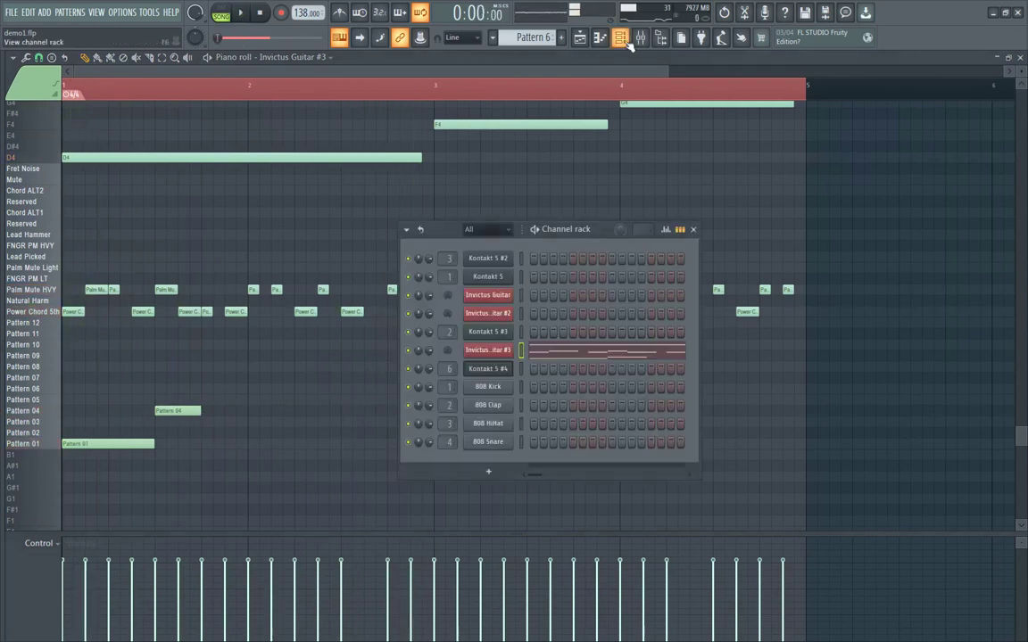
{"action": "left_click", "coordinate": [478, 372]}
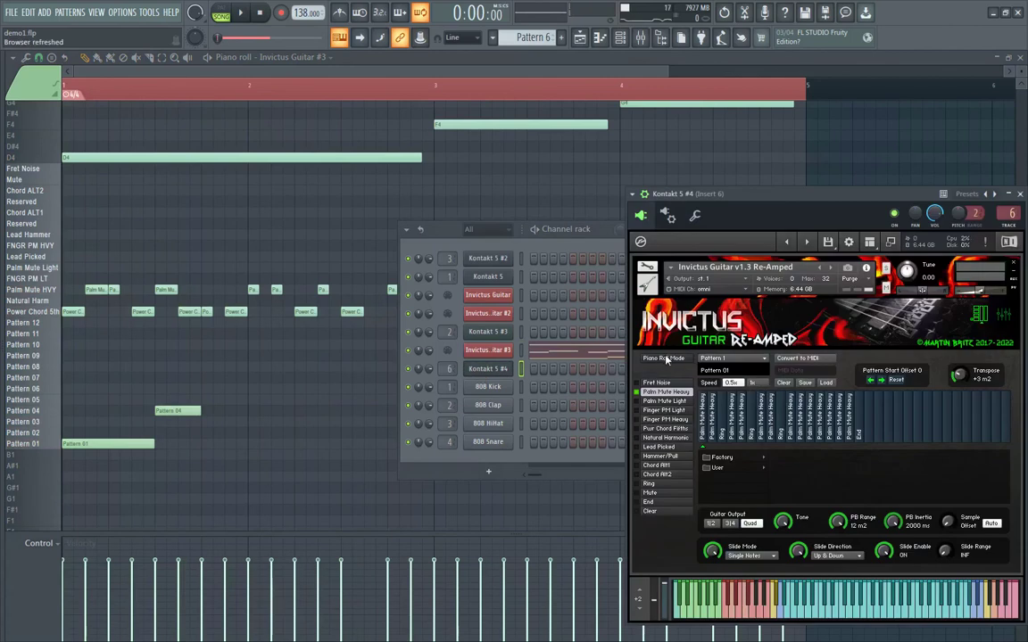
{"action": "left_click", "coordinate": [176, 407]}
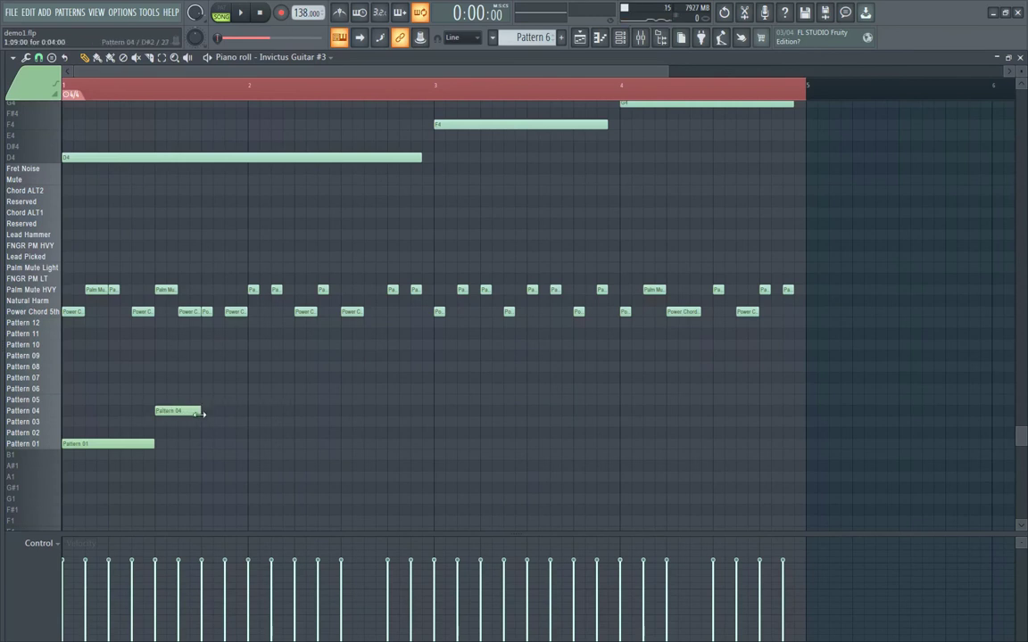
Extend the long D4, F4 and G4 notes to the ends of bars 2, 3 and 4 during playback.
{"action": "key", "text": "space"}
{"action": "scroll", "coordinate": [268, 392], "scroll_direction": "up", "scroll_amount": 2}
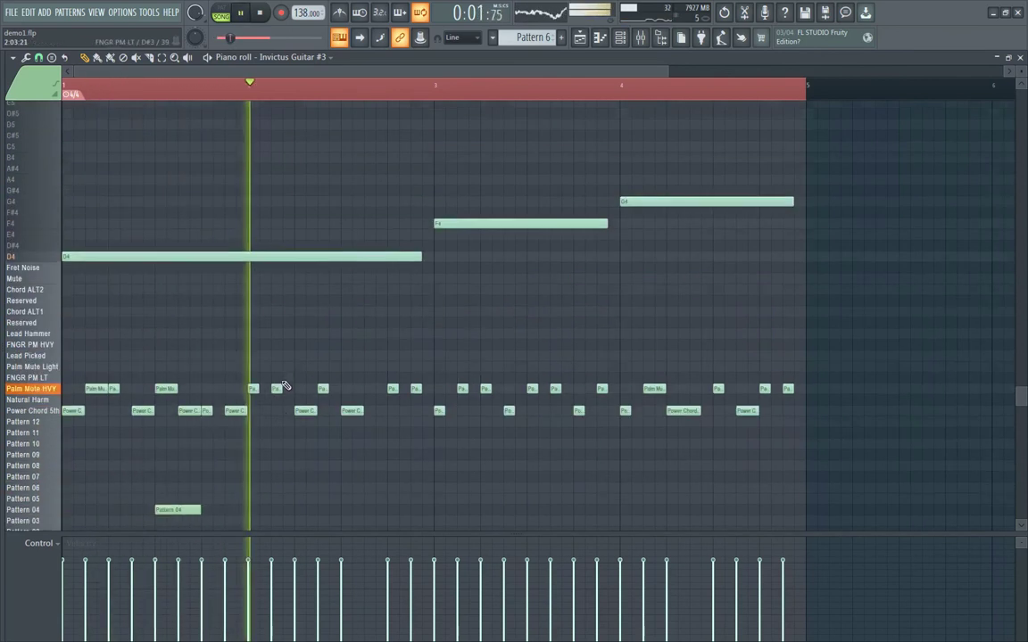
{"action": "scroll", "coordinate": [286, 386], "scroll_direction": "down", "scroll_amount": 1}
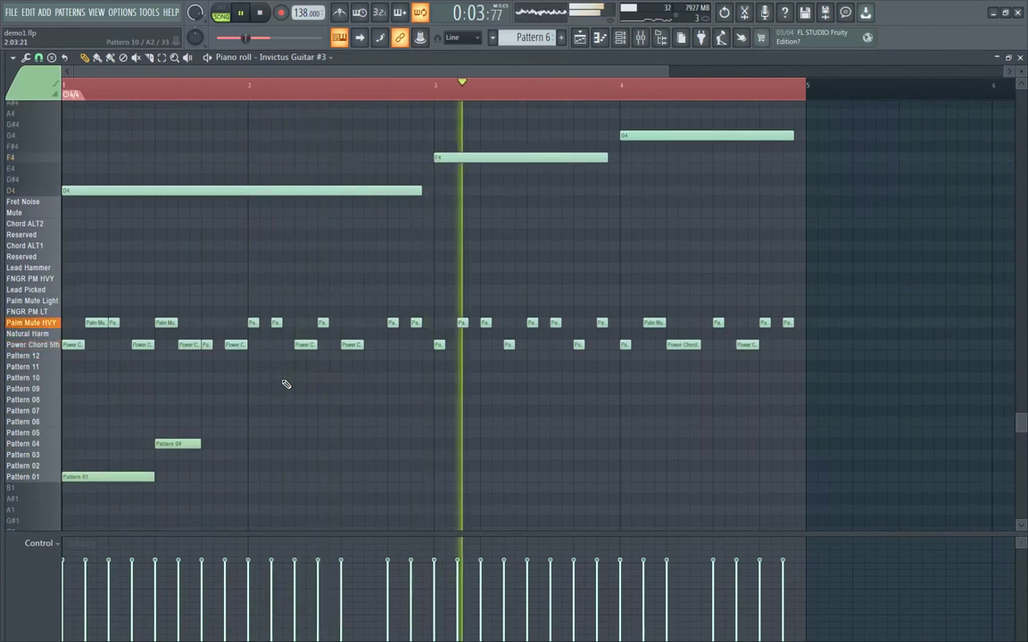
{"action": "left_click_drag", "start_coordinate": [422, 190], "coordinate": [434, 190]}
{"action": "left_click_drag", "start_coordinate": [619, 159], "coordinate": [621, 159]}
{"action": "left_click_drag", "start_coordinate": [793, 135], "coordinate": [803, 135]}
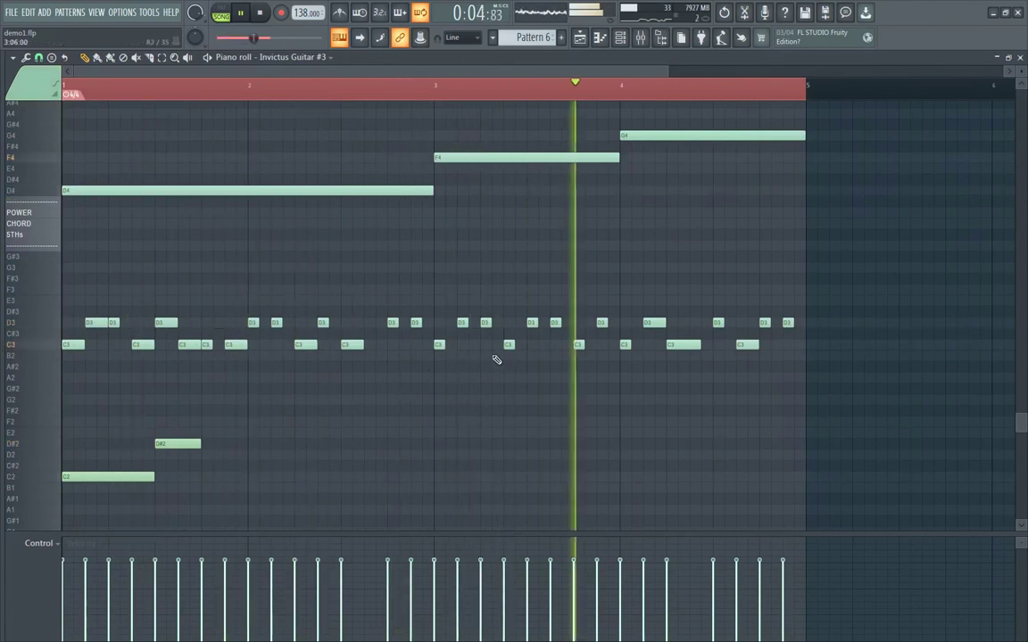
{"action": "key", "text": "space"}
Compare the piano roll key labels shown for the NORMAL and Chord PWR 5th articulations.
{"action": "scroll", "coordinate": [305, 447], "scroll_direction": "up", "scroll_amount": 3}
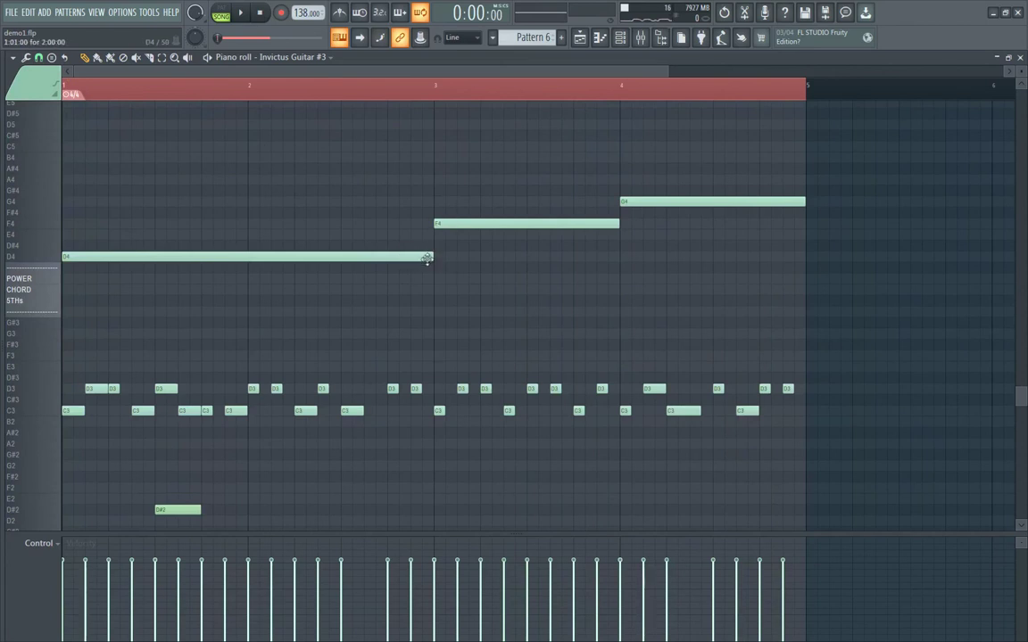
{"action": "mouse_move", "coordinate": [430, 258]}
{"action": "left_mouse_down"}
{"action": "mouse_move", "coordinate": [253, 259]}
{"action": "mouse_move", "coordinate": [424, 268]}
{"action": "left_mouse_up"}
{"action": "scroll", "coordinate": [438, 261], "scroll_direction": "up", "scroll_amount": 2}
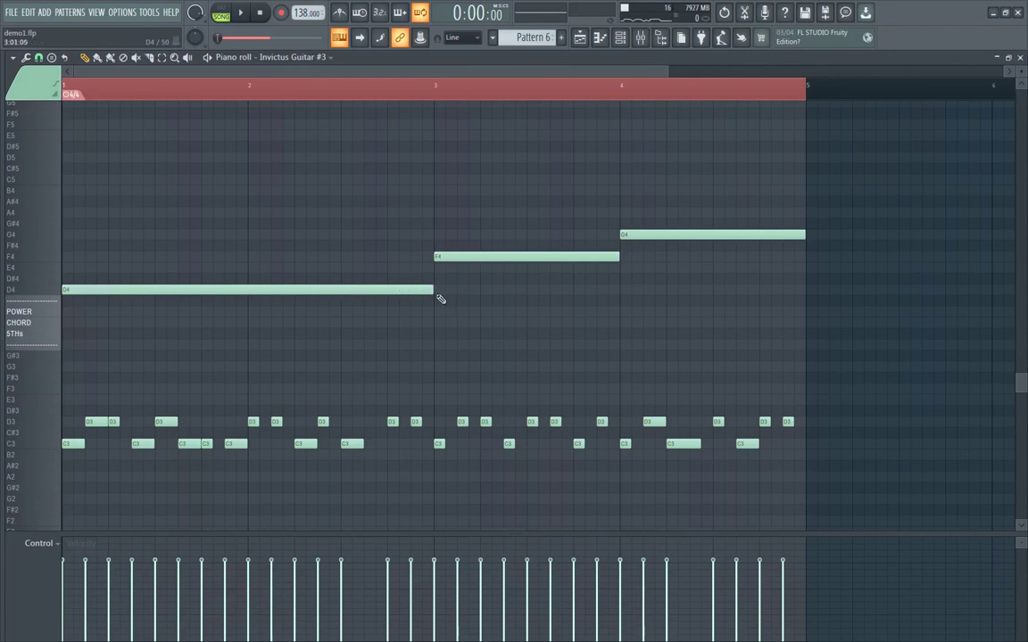
{"action": "left_click", "coordinate": [14, 95]}
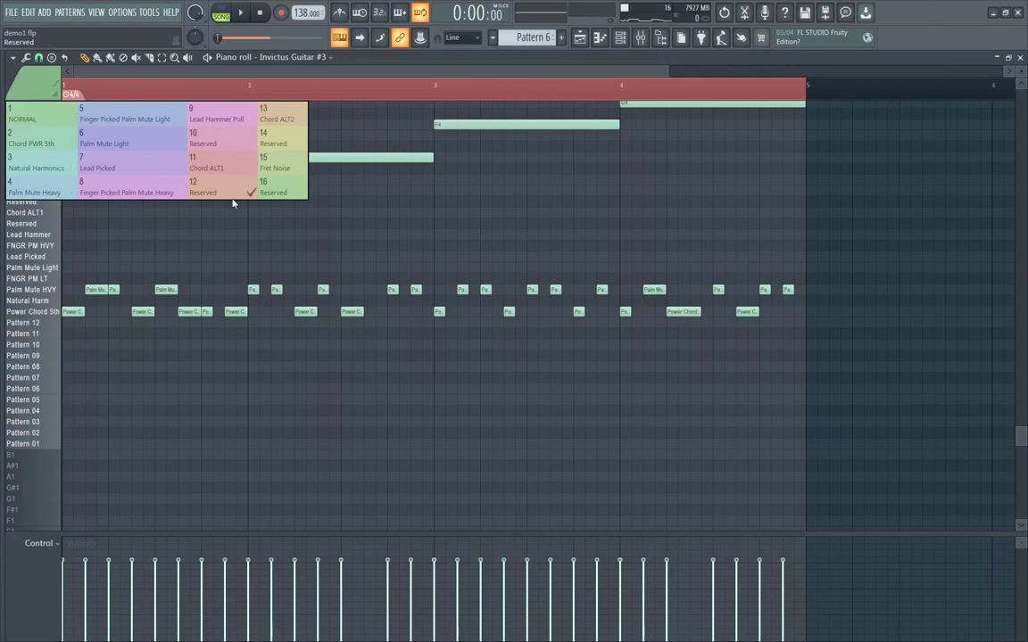
{"action": "left_click", "coordinate": [28, 125]}
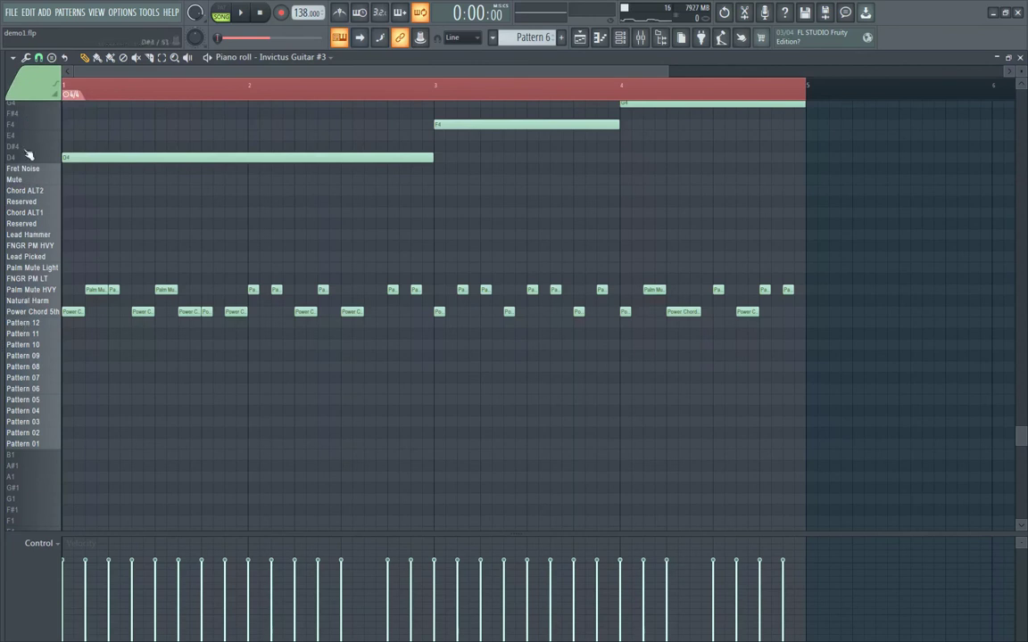
{"action": "left_click", "coordinate": [31, 84]}
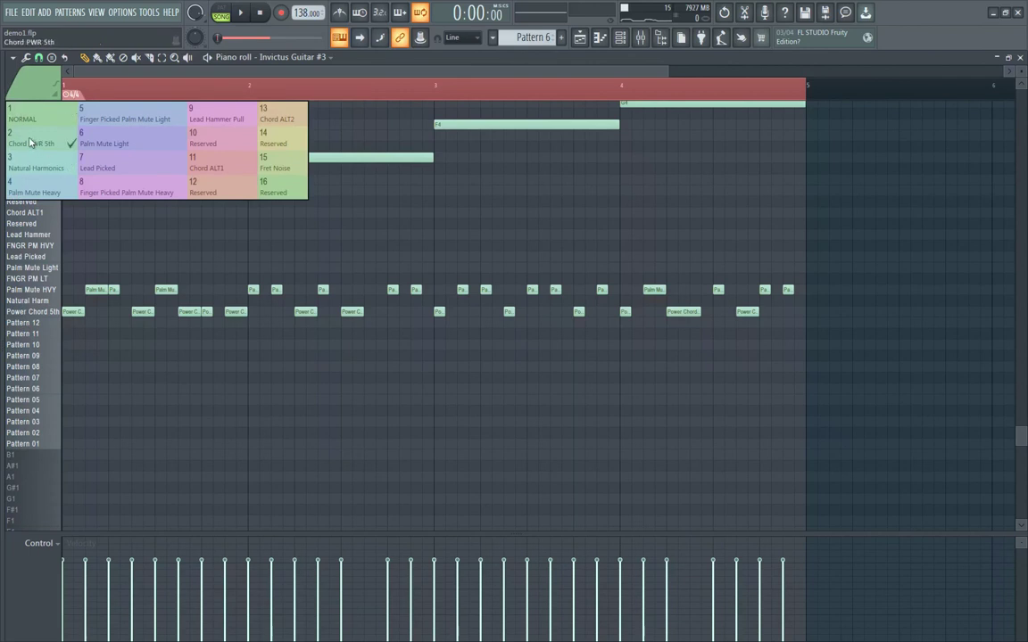
{"action": "left_click", "coordinate": [31, 143]}
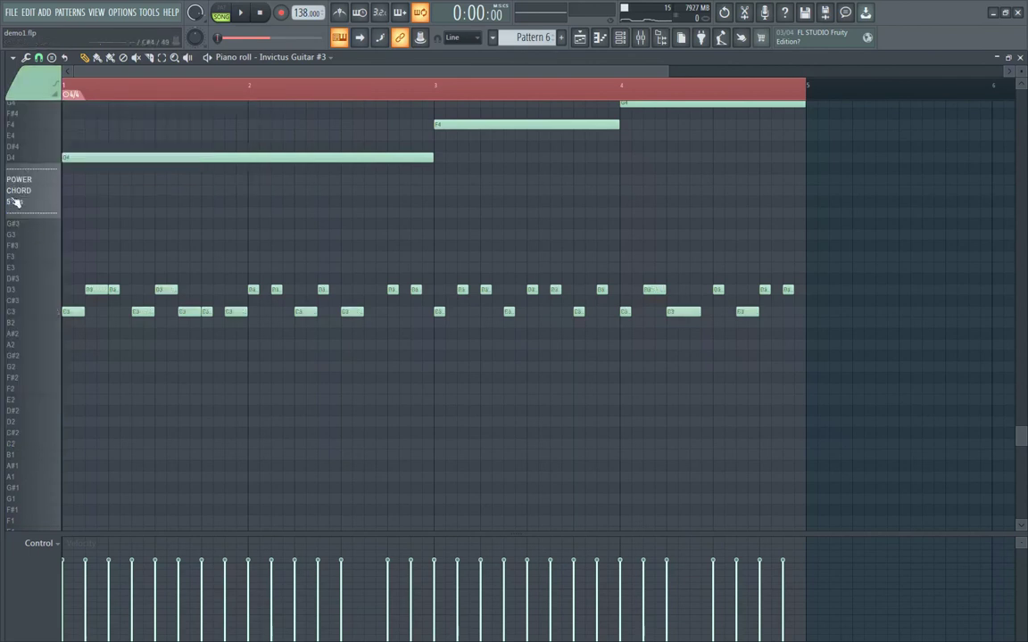
Select the Lead Picked articulation and draw a melody of eleven short notes between F4 and F5 across bars 1 and 2.
{"action": "scroll", "coordinate": [127, 232], "scroll_direction": "up", "scroll_amount": 6}
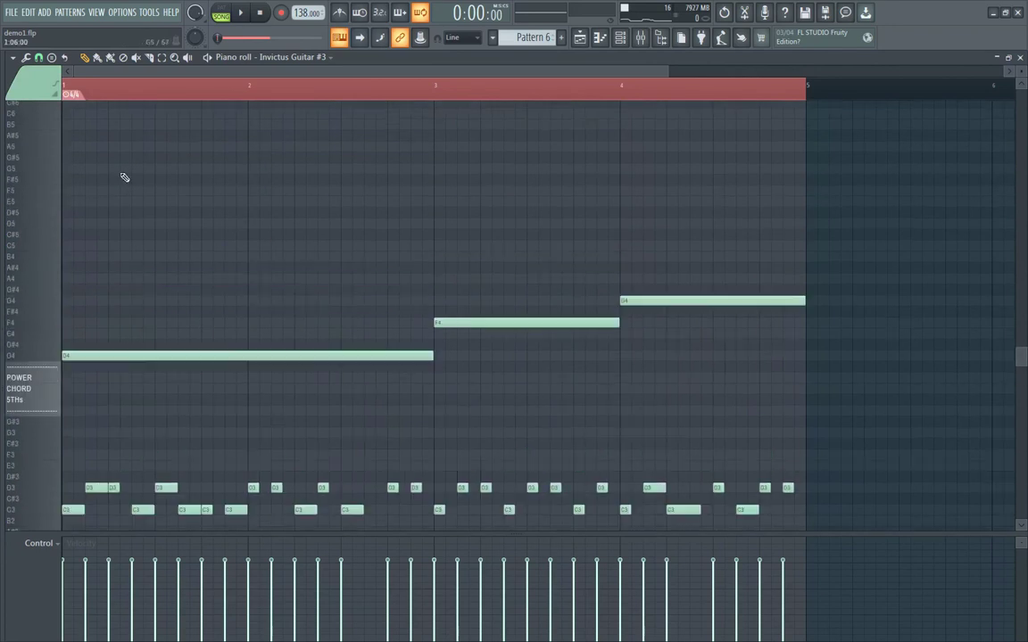
{"action": "scroll", "coordinate": [215, 238], "scroll_direction": "down", "scroll_amount": 4}
{"action": "left_click", "coordinate": [31, 85]}
{"action": "left_click", "coordinate": [131, 179]}
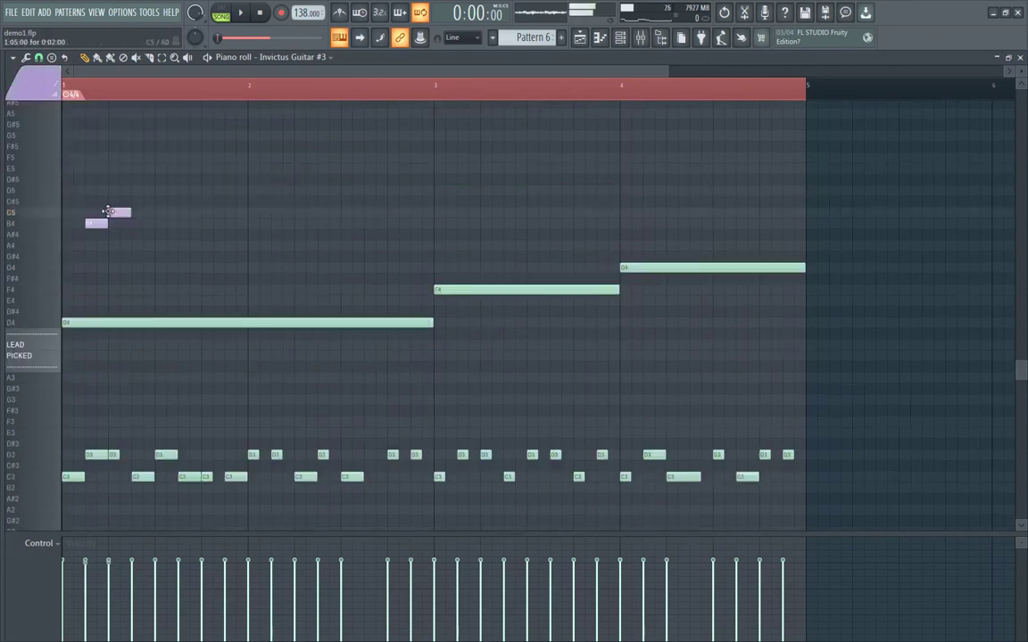
{"action": "left_click", "coordinate": [157, 169]}
{"action": "left_click", "coordinate": [181, 158]}
{"action": "left_click_drag", "start_coordinate": [200, 220], "coordinate": [214, 270]}
{"action": "left_click", "coordinate": [225, 289]}
{"action": "left_click", "coordinate": [253, 268]}
{"action": "left_click", "coordinate": [275, 246]}
{"action": "left_click", "coordinate": [299, 202]}
{"action": "left_click_drag", "start_coordinate": [299, 201], "coordinate": [299, 214]}
{"action": "left_click", "coordinate": [320, 190]}
Delete all the short Lead Picked notes from bars 1 and 2.
{"action": "scroll", "coordinate": [314, 268], "scroll_direction": "down", "scroll_amount": 1}
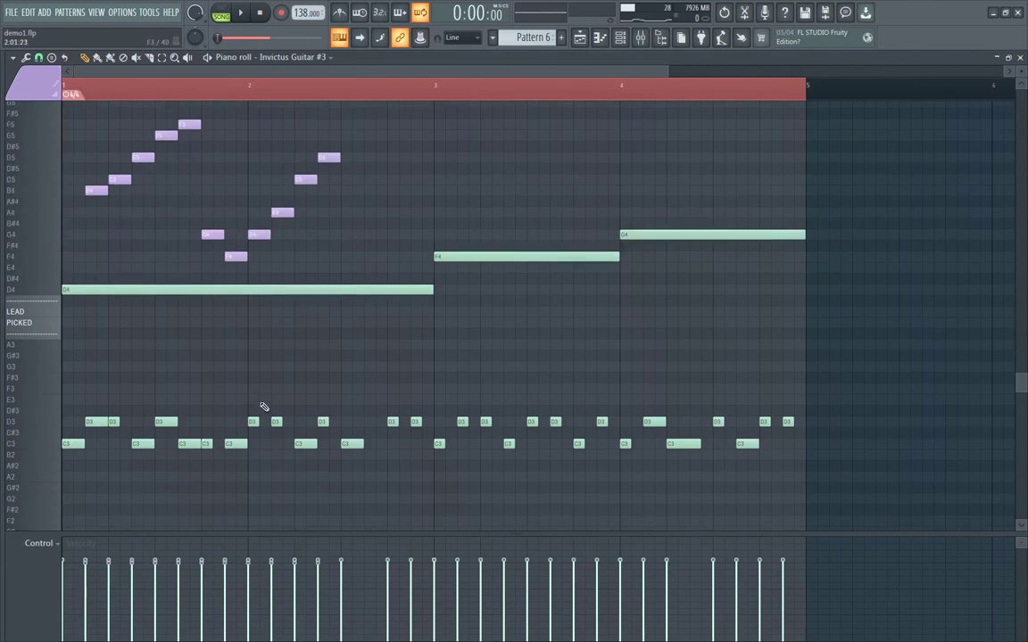
{"action": "scroll", "coordinate": [344, 257], "scroll_direction": "up", "scroll_amount": 2}
{"action": "right_click", "coordinate": [328, 256]}
{"action": "right_click", "coordinate": [305, 278]}
{"action": "right_click", "coordinate": [282, 311]}
{"action": "right_click", "coordinate": [236, 355]}
{"action": "right_click", "coordinate": [259, 334]}
{"action": "right_click", "coordinate": [212, 334]}
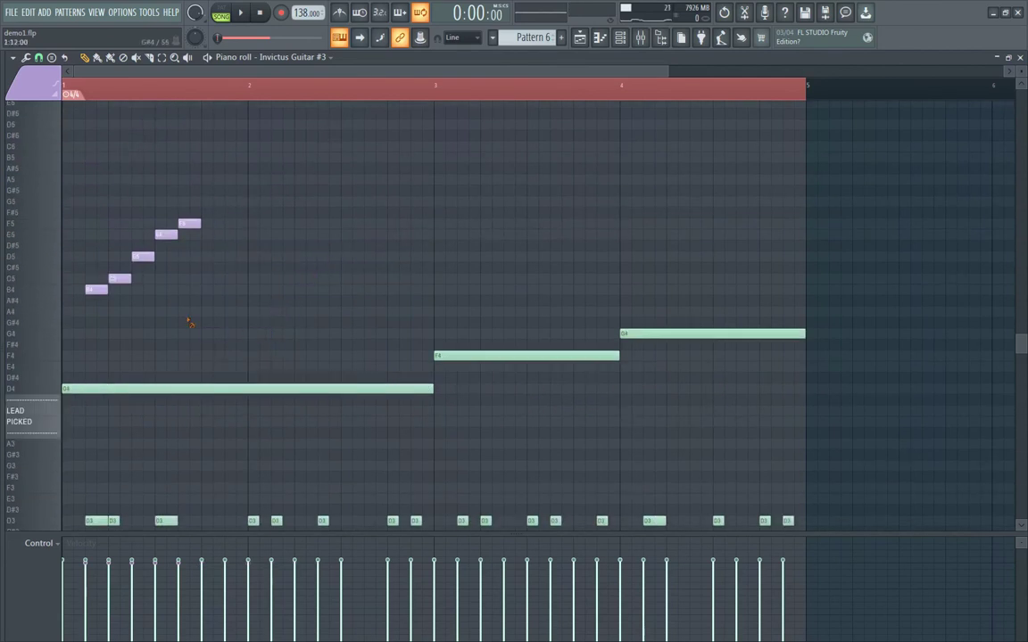
{"action": "right_click", "coordinate": [120, 279]}
{"action": "right_click", "coordinate": [142, 256]}
{"action": "right_click", "coordinate": [166, 233]}
{"action": "right_click", "coordinate": [189, 223]}
{"action": "right_click", "coordinate": [96, 289]}
Draw lower velocity curves across the notes of the four bars and play the pattern to hear the change.
{"action": "scroll", "coordinate": [134, 321], "scroll_direction": "down", "scroll_amount": 4}
{"action": "mouse_move", "coordinate": [62, 592]}
{"action": "left_mouse_down"}
{"action": "mouse_move", "coordinate": [206, 571]}
{"action": "mouse_move", "coordinate": [740, 608]}
{"action": "mouse_move", "coordinate": [75, 600]}
{"action": "left_mouse_up"}
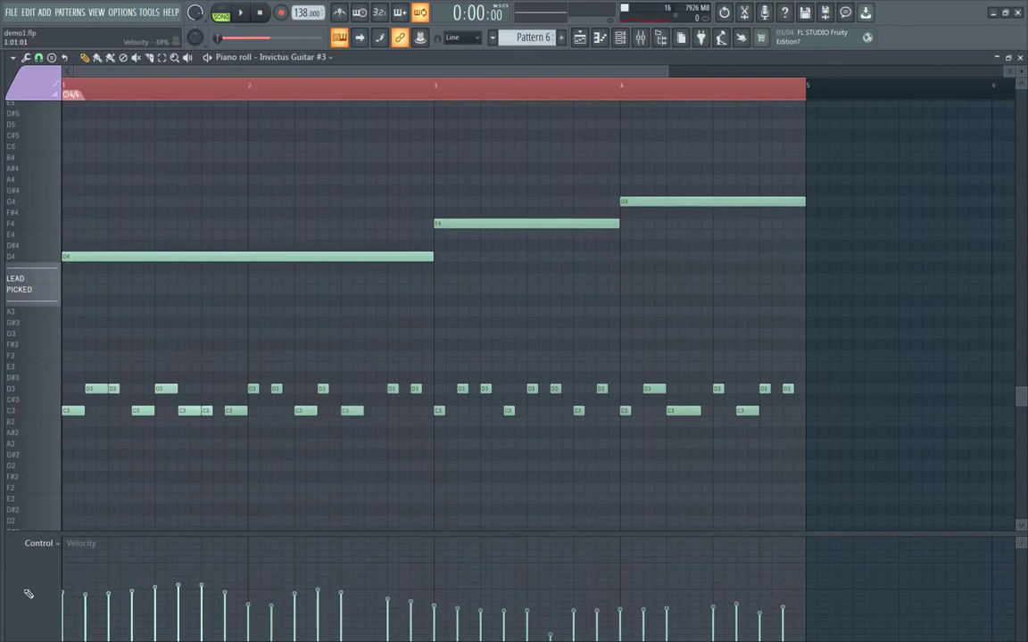
{"action": "key", "text": "space"}
{"action": "mouse_move", "coordinate": [206, 604]}
{"action": "left_mouse_down"}
{"action": "mouse_move", "coordinate": [498, 629]}
{"action": "mouse_move", "coordinate": [654, 614]}
{"action": "mouse_move", "coordinate": [555, 630]}
{"action": "mouse_move", "coordinate": [687, 631]}
{"action": "mouse_move", "coordinate": [776, 617]}
{"action": "mouse_move", "coordinate": [465, 622]}
{"action": "mouse_move", "coordinate": [298, 610]}
{"action": "mouse_move", "coordinate": [80, 625]}
{"action": "mouse_move", "coordinate": [383, 614]}
{"action": "mouse_move", "coordinate": [598, 629]}
{"action": "left_mouse_up"}
{"action": "scroll", "coordinate": [305, 464], "scroll_direction": "down", "scroll_amount": 3}
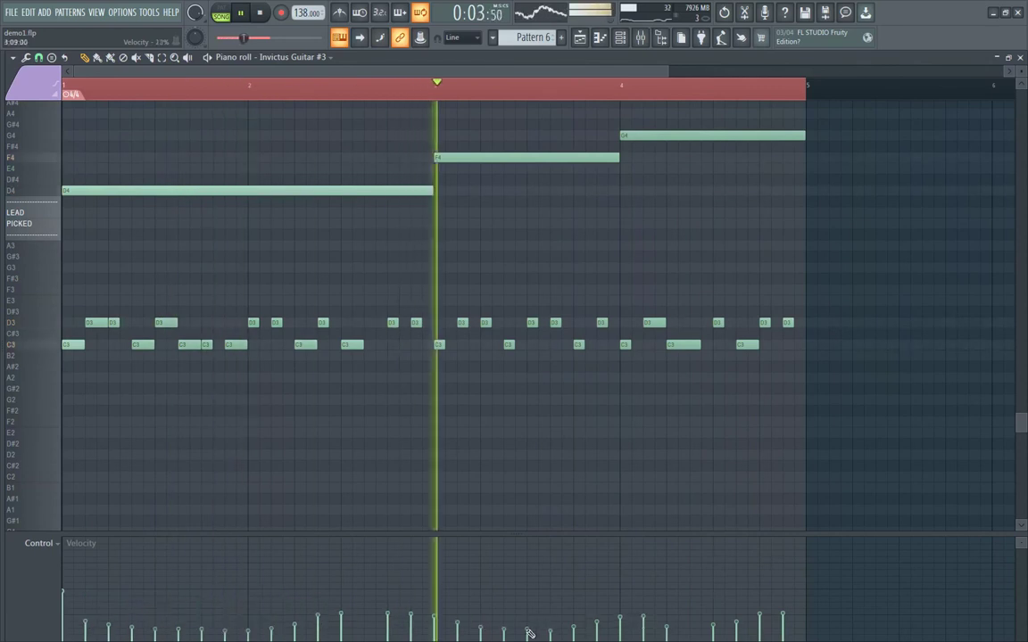
{"action": "scroll", "coordinate": [624, 508], "scroll_direction": "up", "scroll_amount": 3}
{"action": "scroll", "coordinate": [589, 490], "scroll_direction": "down", "scroll_amount": 3}
Switch the piano roll back to the NORMAL articulation, redraw the velocities across all four bars during playback, and stop.
{"action": "left_click", "coordinate": [28, 92]}
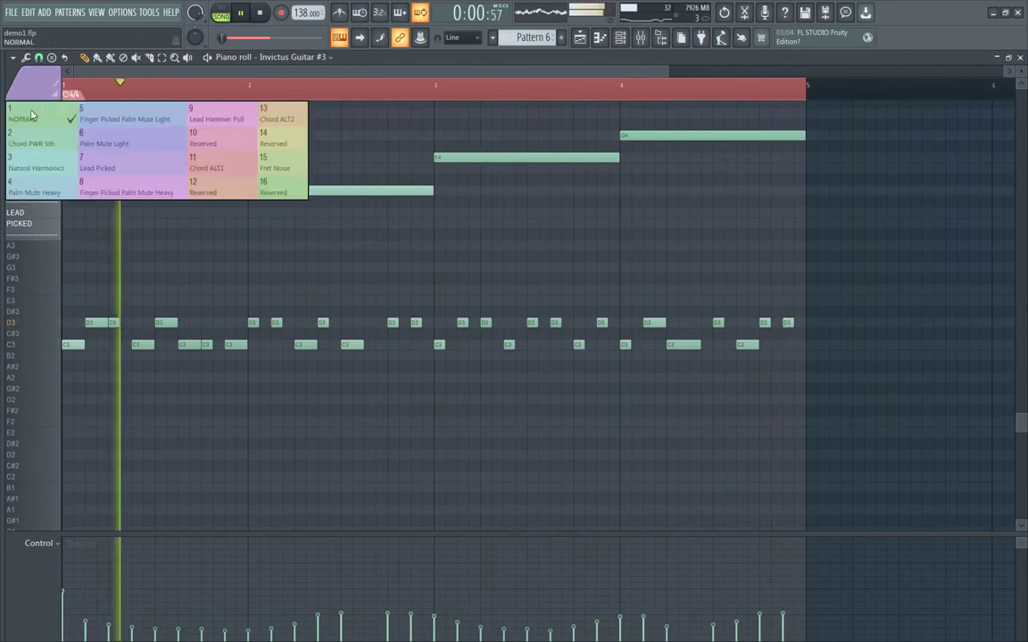
{"action": "left_click", "coordinate": [89, 170]}
{"action": "mouse_move", "coordinate": [98, 580]}
{"action": "left_mouse_down"}
{"action": "mouse_move", "coordinate": [317, 577]}
{"action": "mouse_move", "coordinate": [591, 555]}
{"action": "mouse_move", "coordinate": [772, 610]}
{"action": "mouse_move", "coordinate": [690, 523]}
{"action": "mouse_move", "coordinate": [628, 541]}
{"action": "mouse_move", "coordinate": [66, 535]}
{"action": "mouse_move", "coordinate": [951, 494]}
{"action": "mouse_move", "coordinate": [675, 614]}
{"action": "mouse_move", "coordinate": [206, 608]}
{"action": "mouse_move", "coordinate": [482, 620]}
{"action": "mouse_move", "coordinate": [769, 581]}
{"action": "left_mouse_up"}
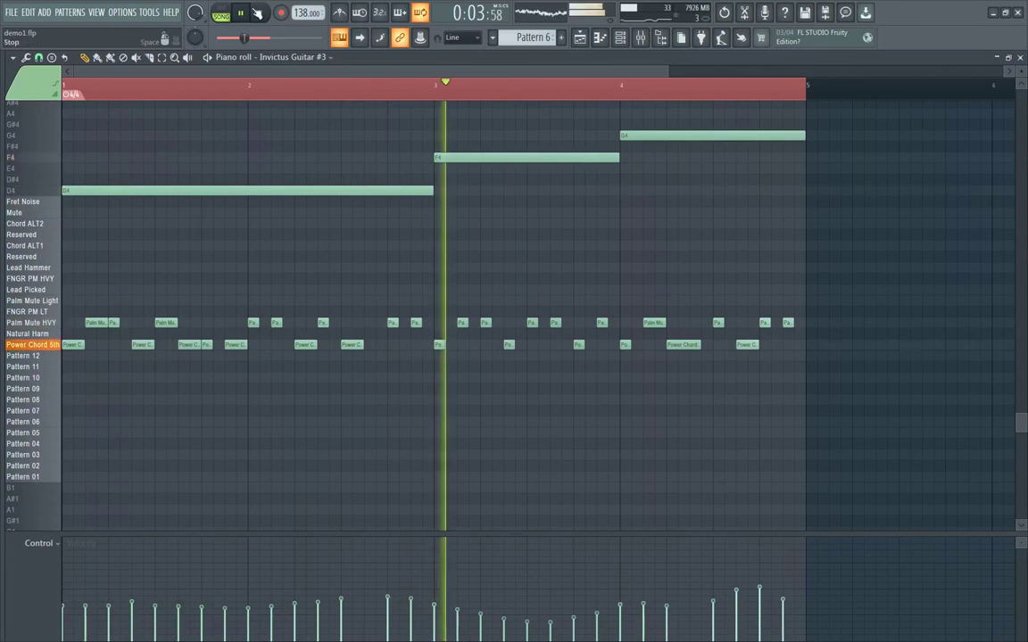
{"action": "key", "text": "space"}
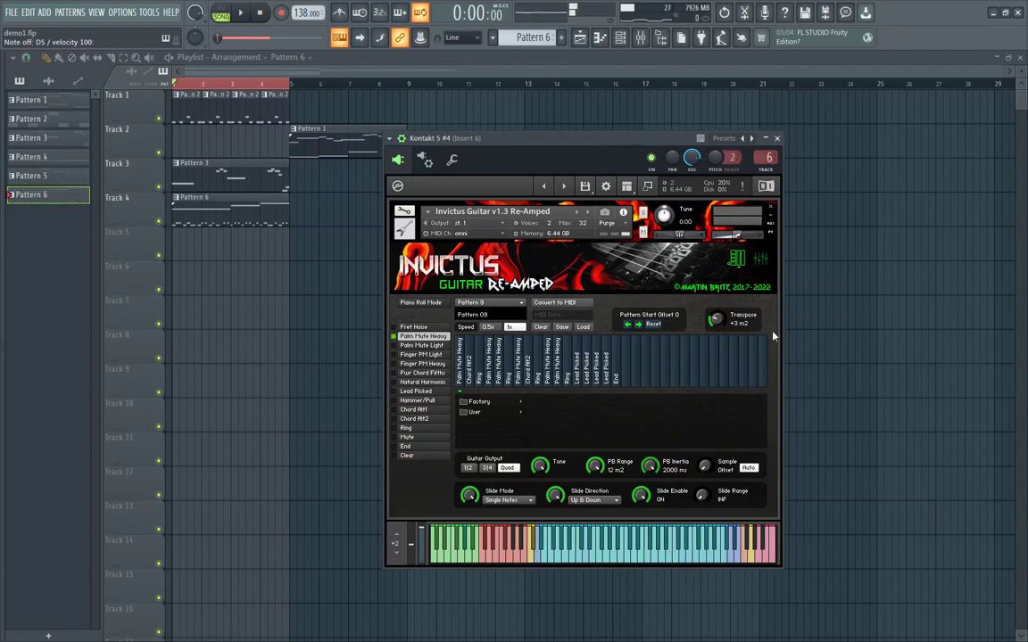
Set Slide Direction to Down Only, audition it with a keyswitch, and restore Up & Down.
{"action": "left_click", "coordinate": [589, 499]}
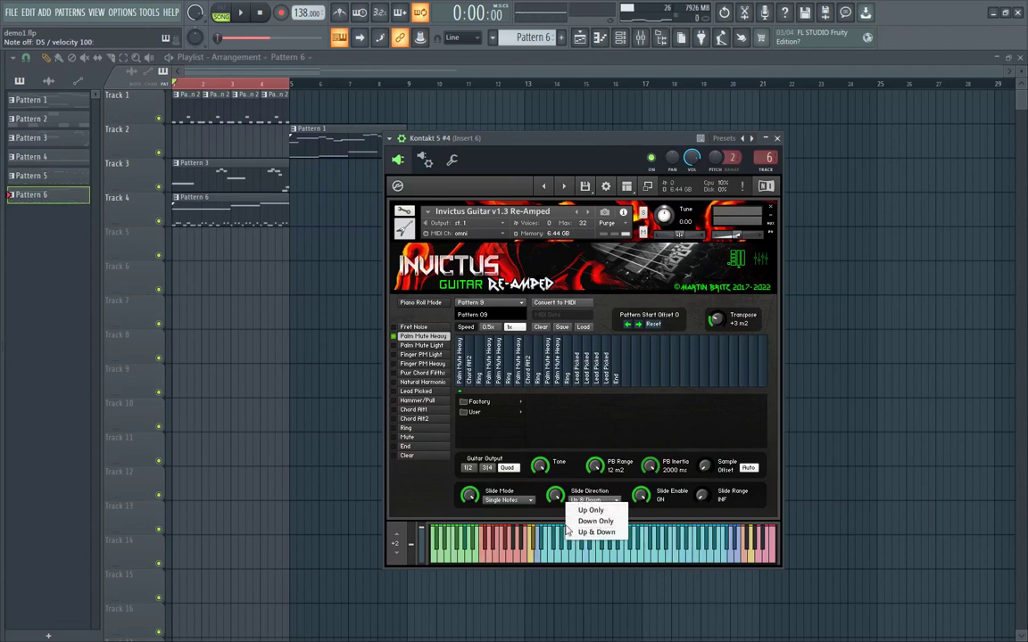
{"action": "left_click", "coordinate": [603, 522]}
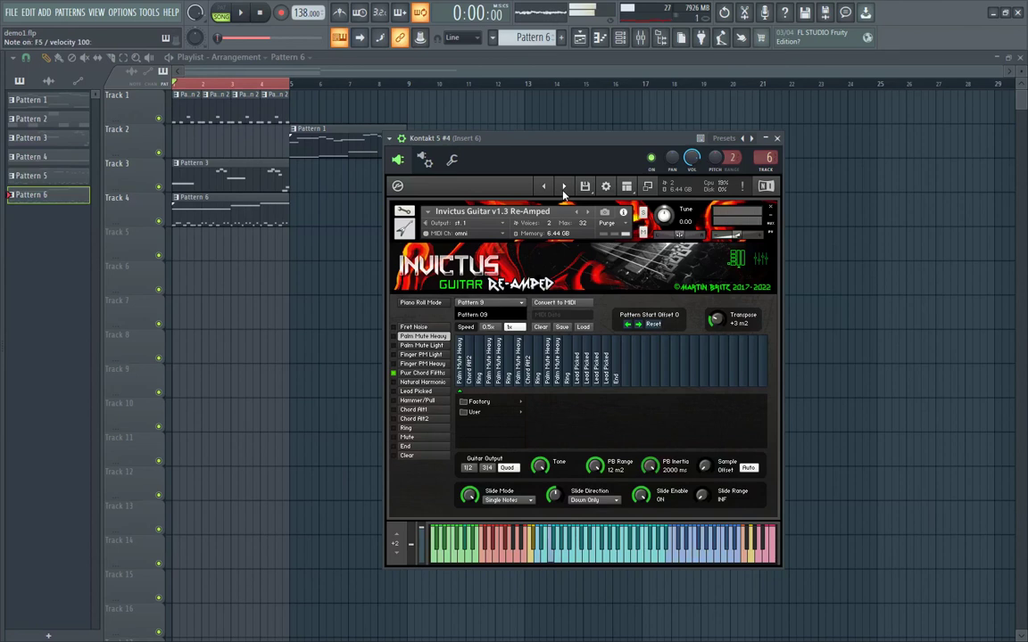
{"action": "left_click", "coordinate": [518, 559]}
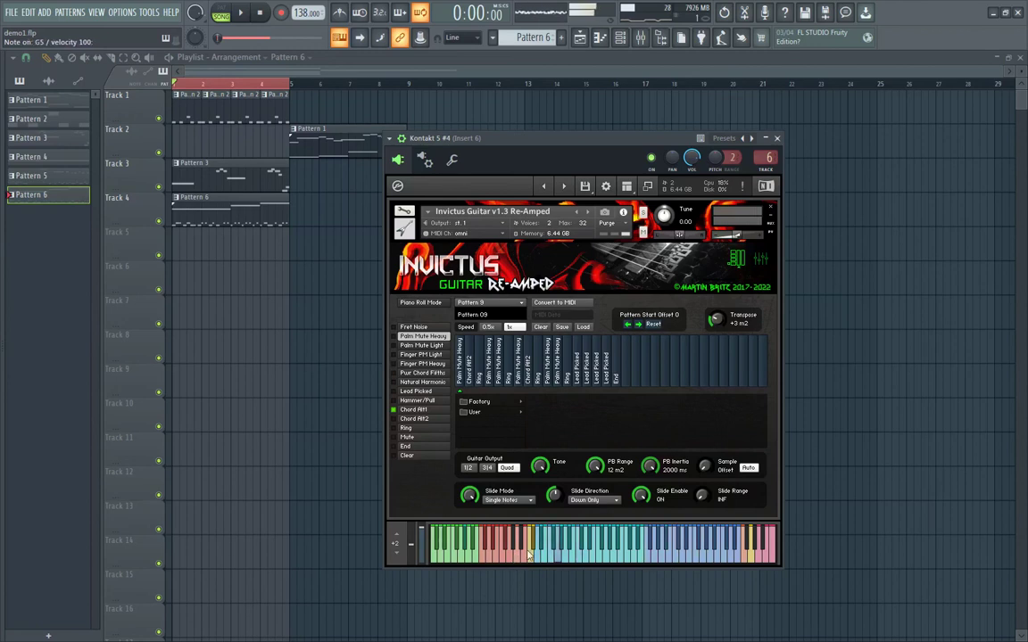
{"action": "left_click", "coordinate": [570, 500]}
{"action": "left_click", "coordinate": [584, 533]}
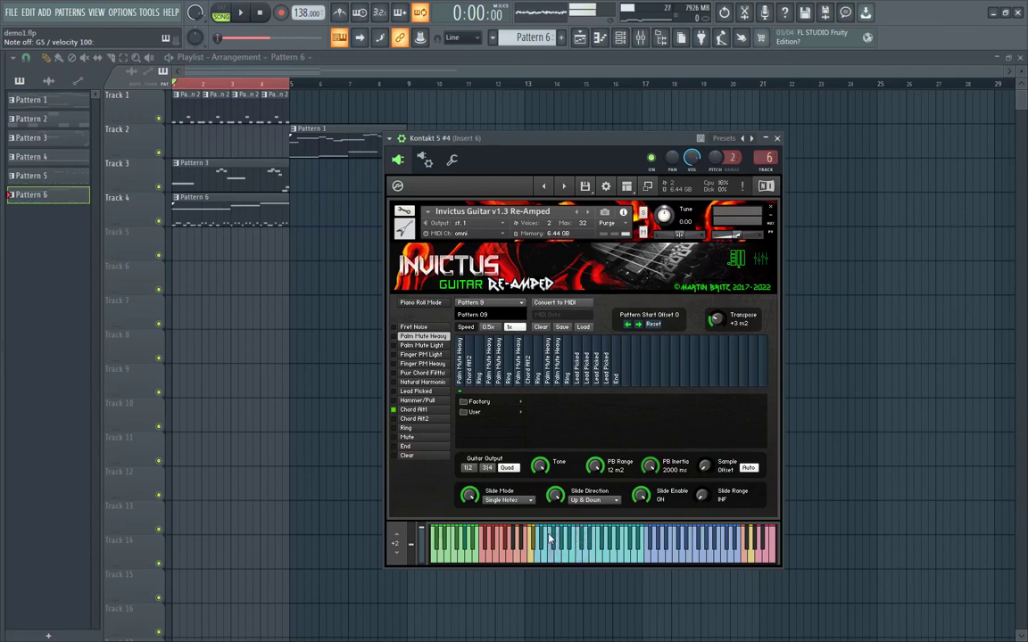
Audition the guitar with the Palm Mute Heavy and Power Chord Fifths keyswitches and trigger Pattern 12.
{"action": "left_click", "coordinate": [486, 555]}
{"action": "left_click", "coordinate": [486, 559]}
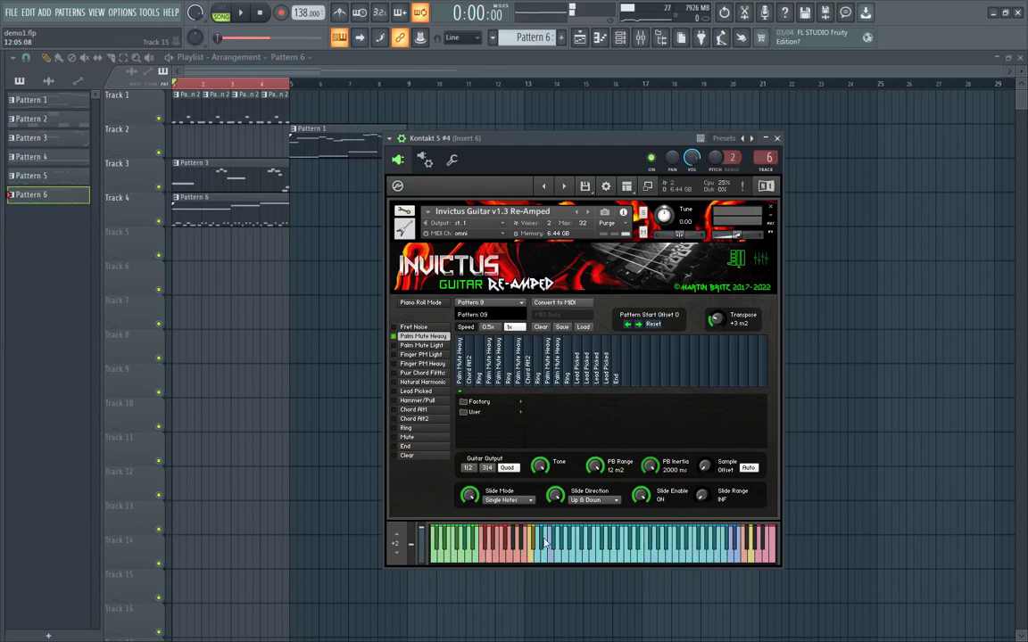
{"action": "left_click", "coordinate": [485, 560]}
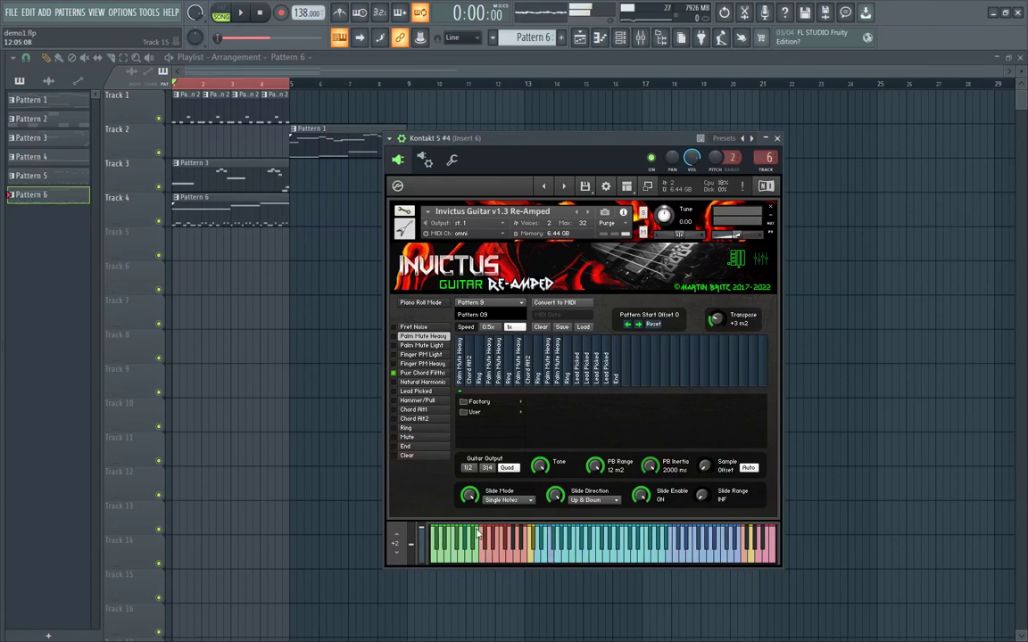
{"action": "left_click", "coordinate": [479, 535]}
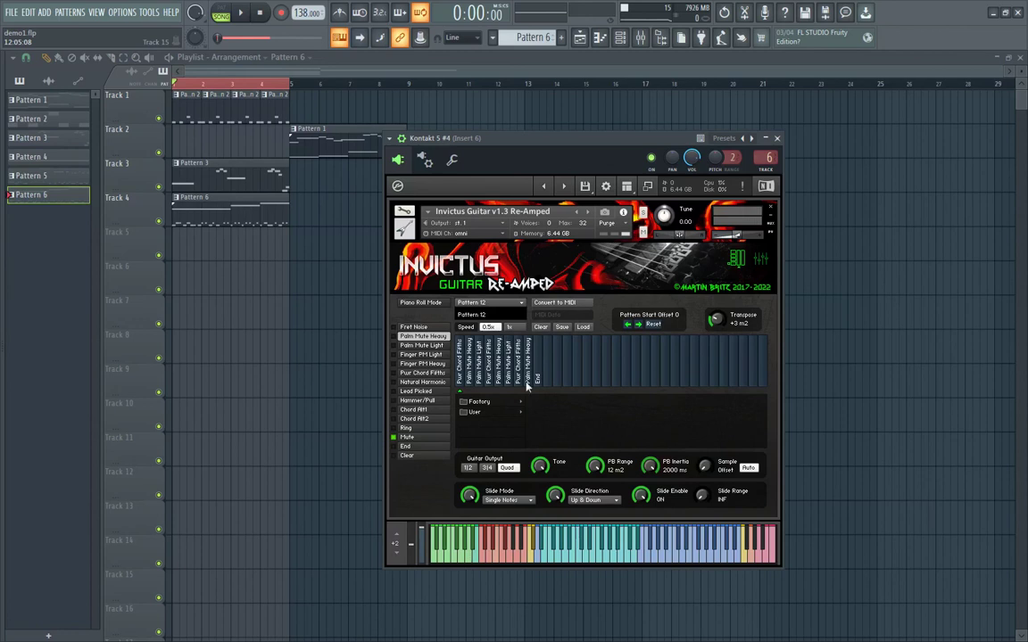
Try the Slide Enable knob, assign MIDI CC 2 to it in Kontakt's MIDI automation list, and remove the assignment.
{"action": "left_click_drag", "start_coordinate": [640, 495], "coordinate": [640, 564]}
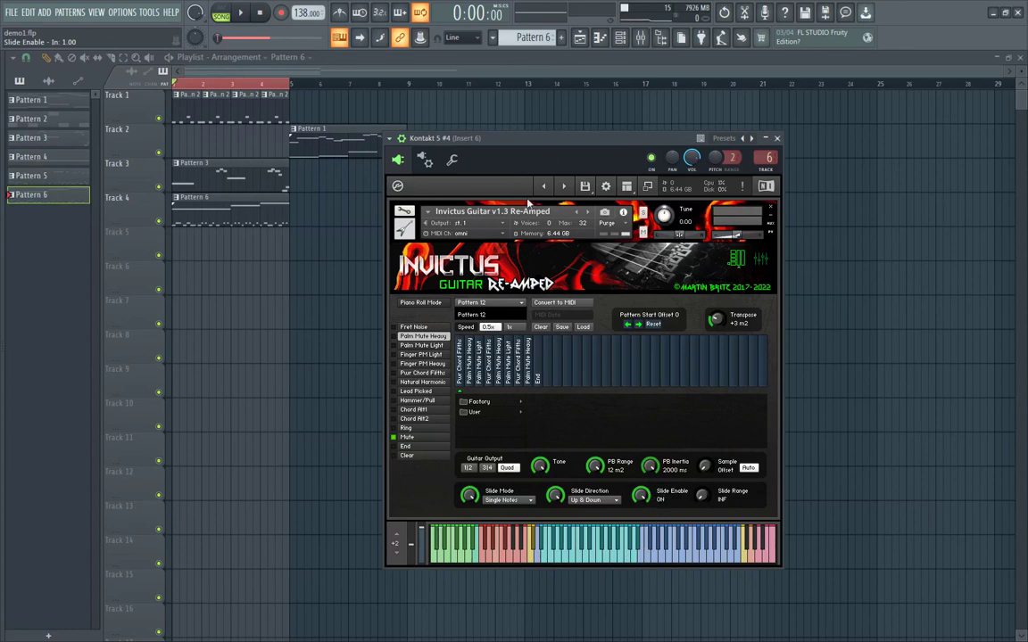
{"action": "left_click", "coordinate": [647, 187]}
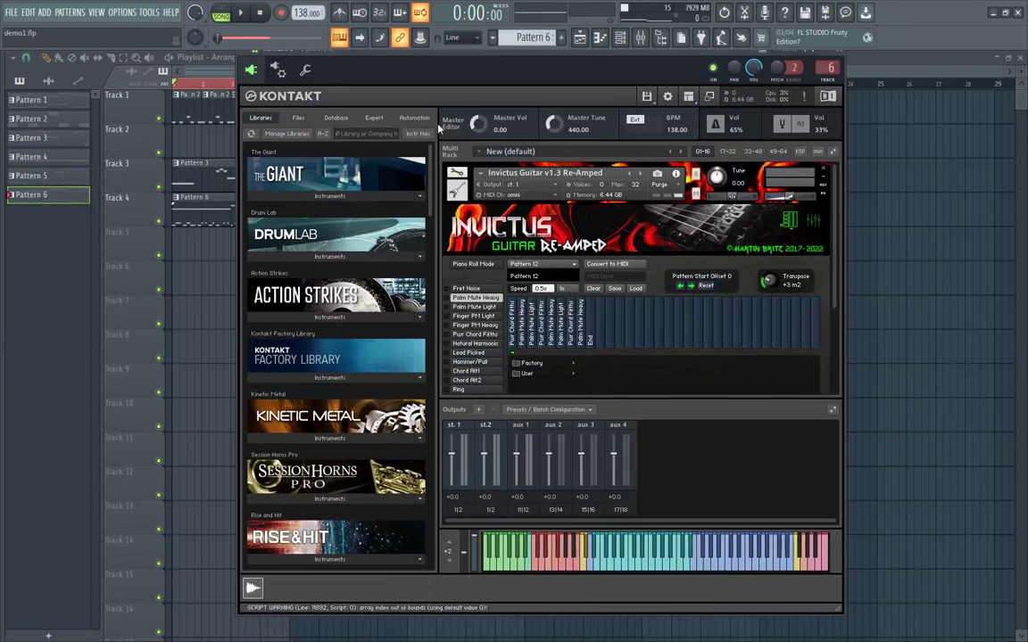
{"action": "left_click", "coordinate": [414, 118]}
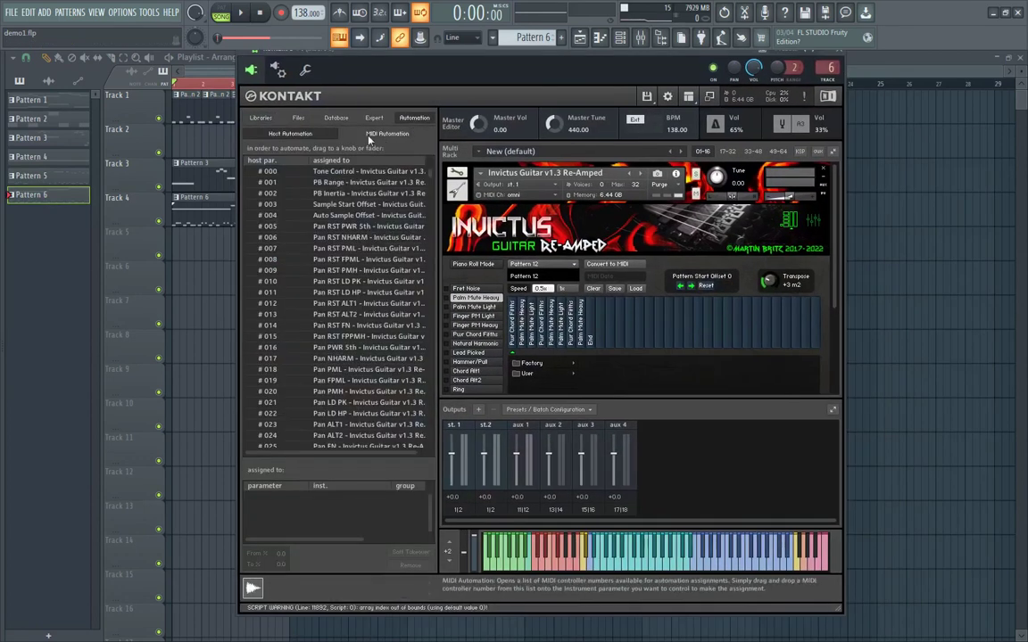
{"action": "left_click", "coordinate": [379, 134]}
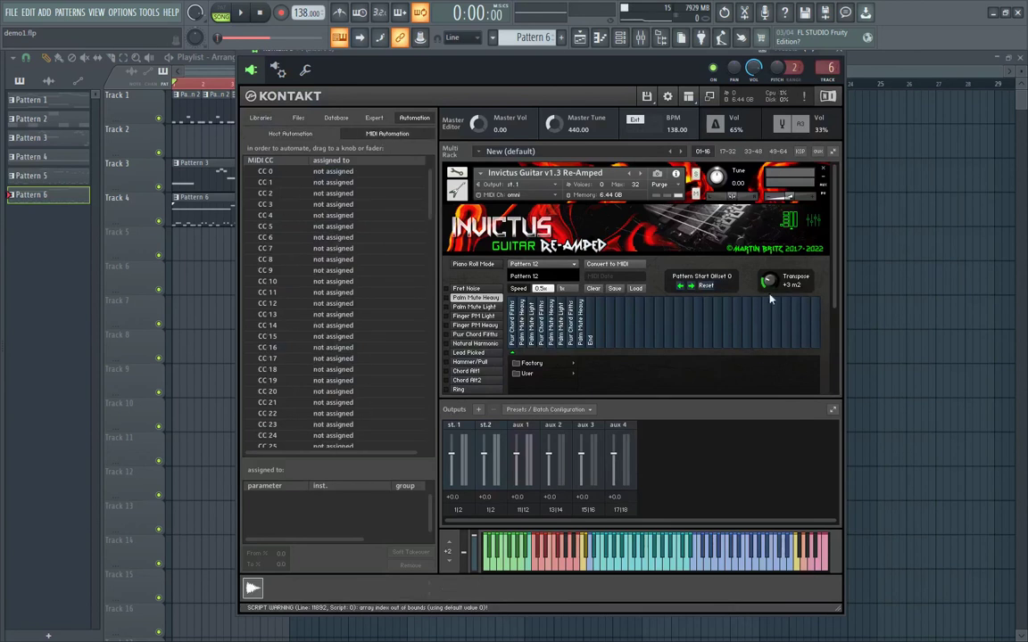
{"action": "left_click_drag", "start_coordinate": [836, 286], "coordinate": [831, 353]}
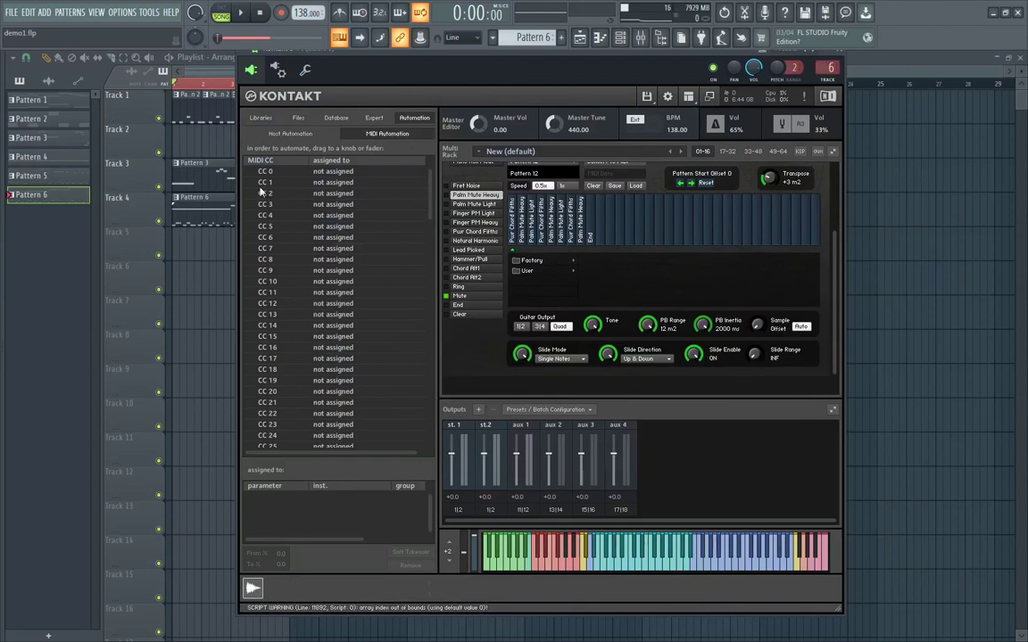
{"action": "left_click_drag", "start_coordinate": [264, 194], "coordinate": [754, 353]}
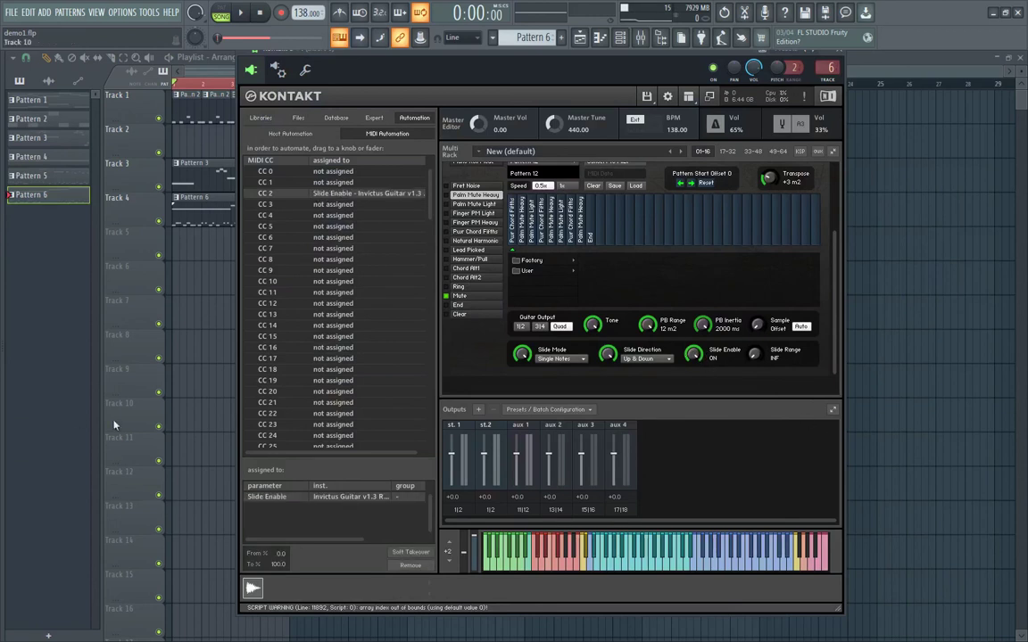
{"action": "left_click", "coordinate": [411, 567]}
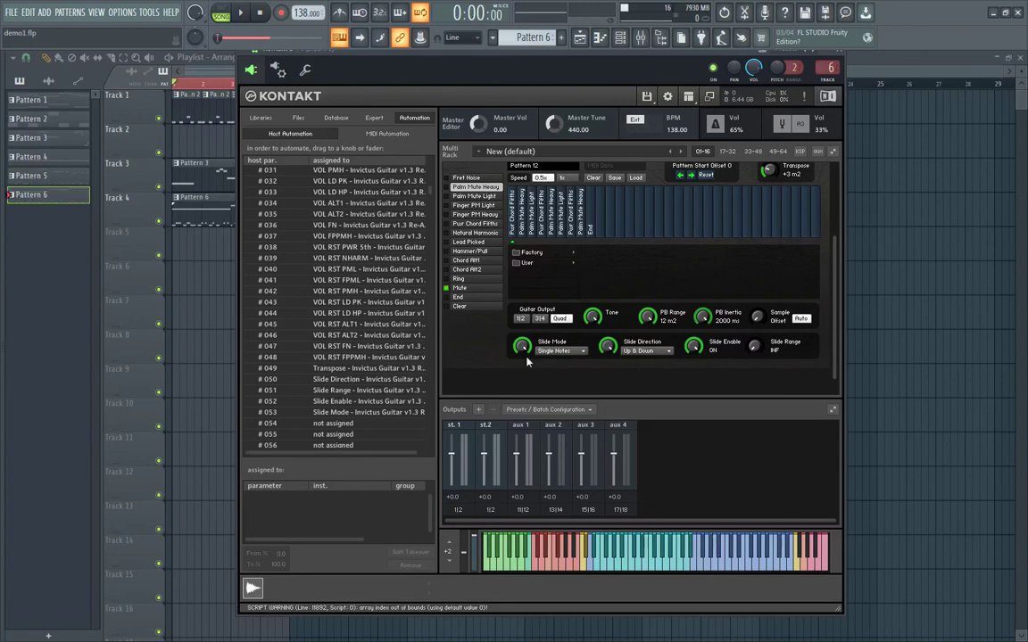
Try the Slide Mode options with the knob and choose Pull-Offs as the slide mode.
{"action": "left_click", "coordinate": [557, 350]}
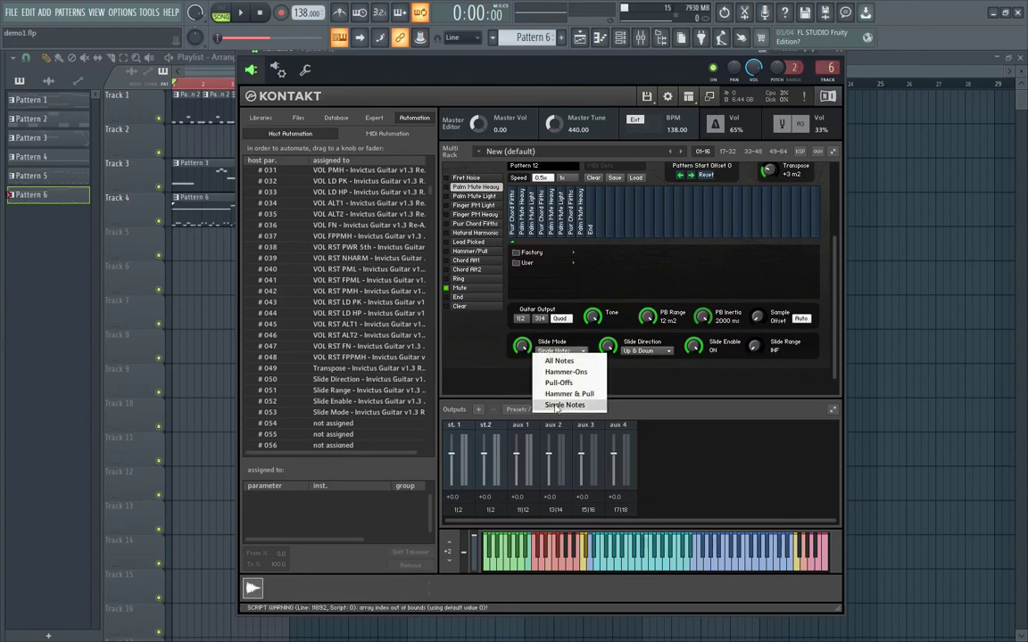
{"action": "left_click", "coordinate": [524, 346]}
{"action": "left_click_drag", "start_coordinate": [525, 346], "coordinate": [524, 307]}
{"action": "left_click", "coordinate": [546, 351]}
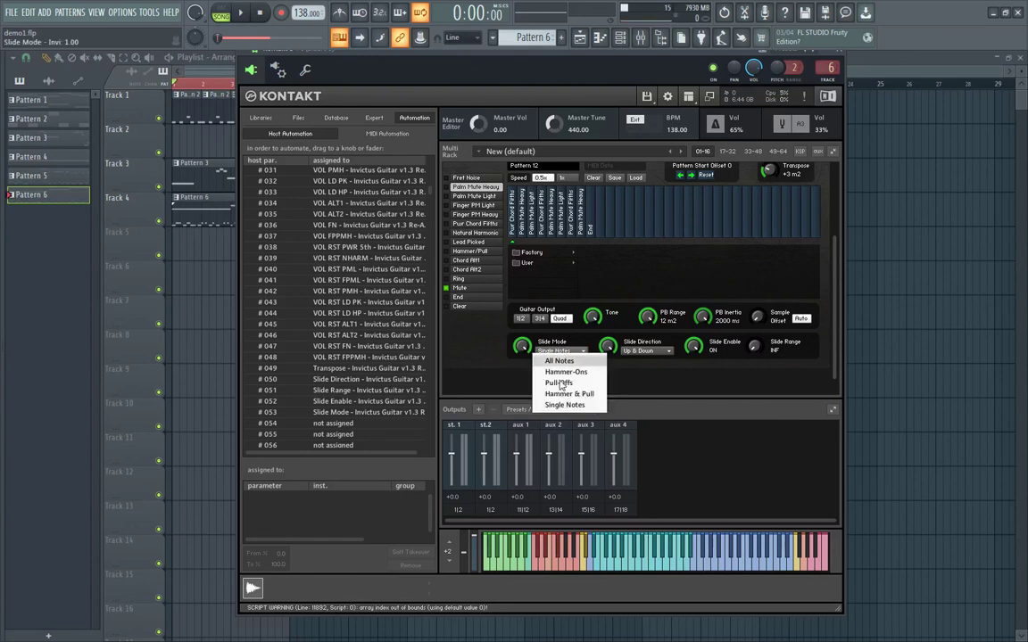
{"action": "left_click", "coordinate": [559, 384]}
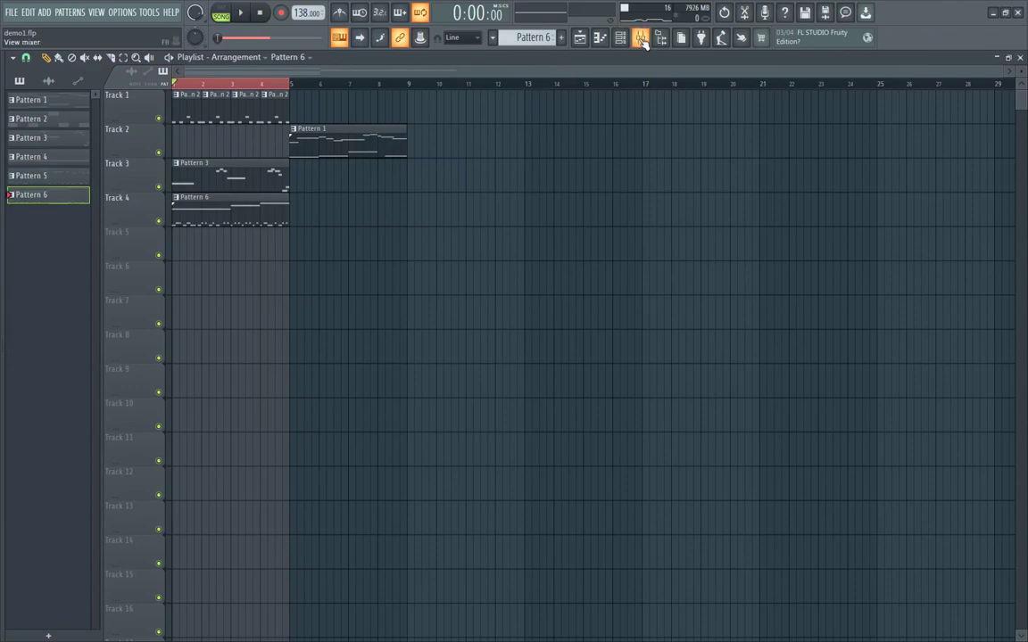
Open the mixer over the playlist.
{"action": "left_click", "coordinate": [640, 37]}
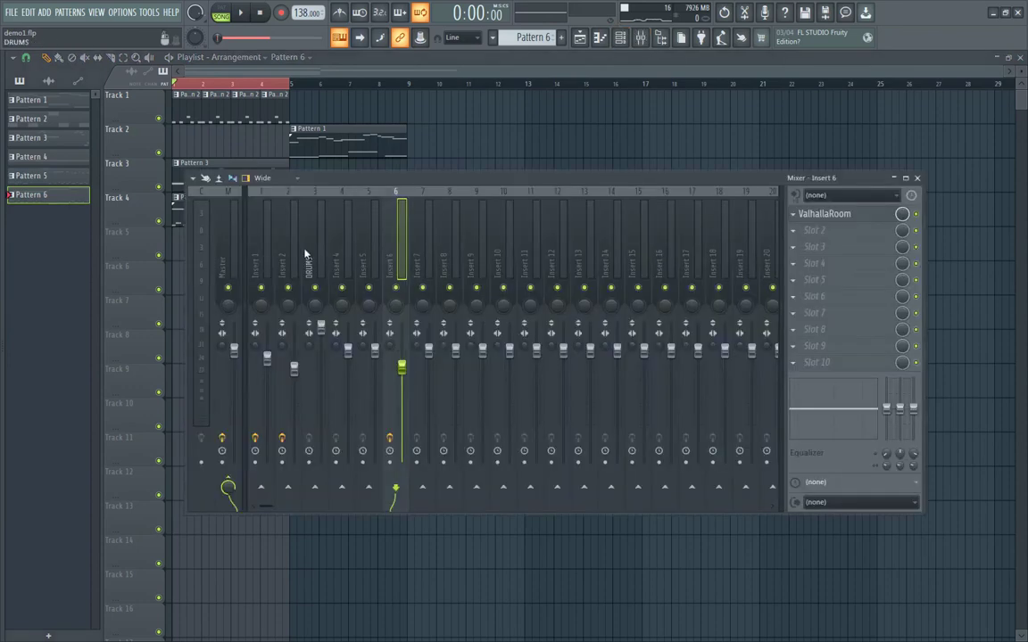